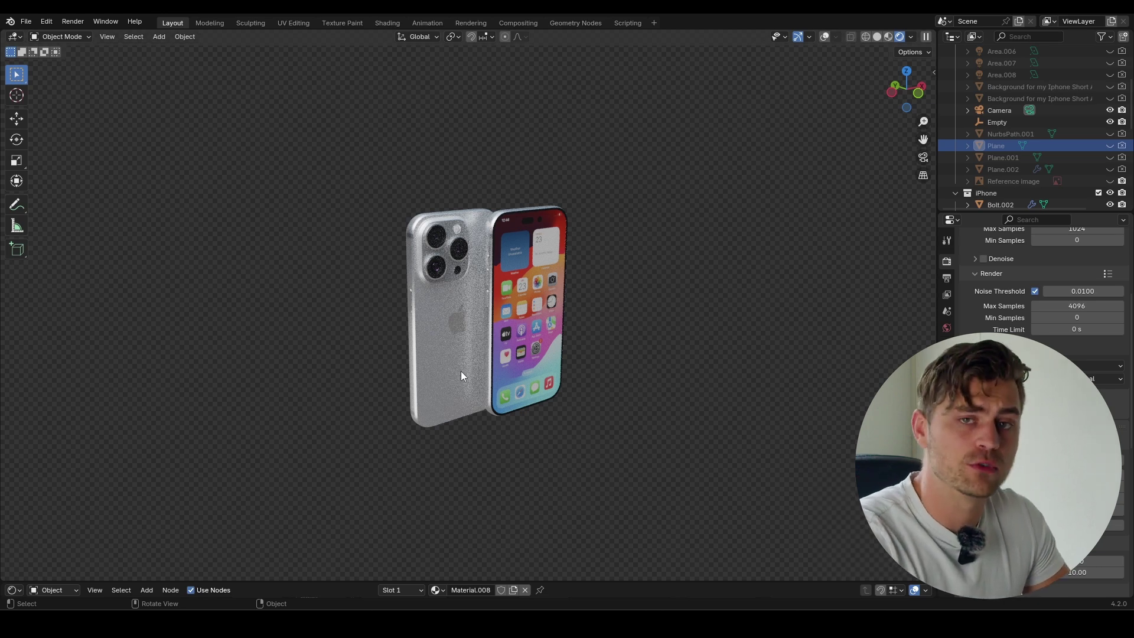
- Examine the arrangement of the two iPhone models from above and through the camera, and review the collection hierarchy
{"action": "key", "text": "KP_7"}
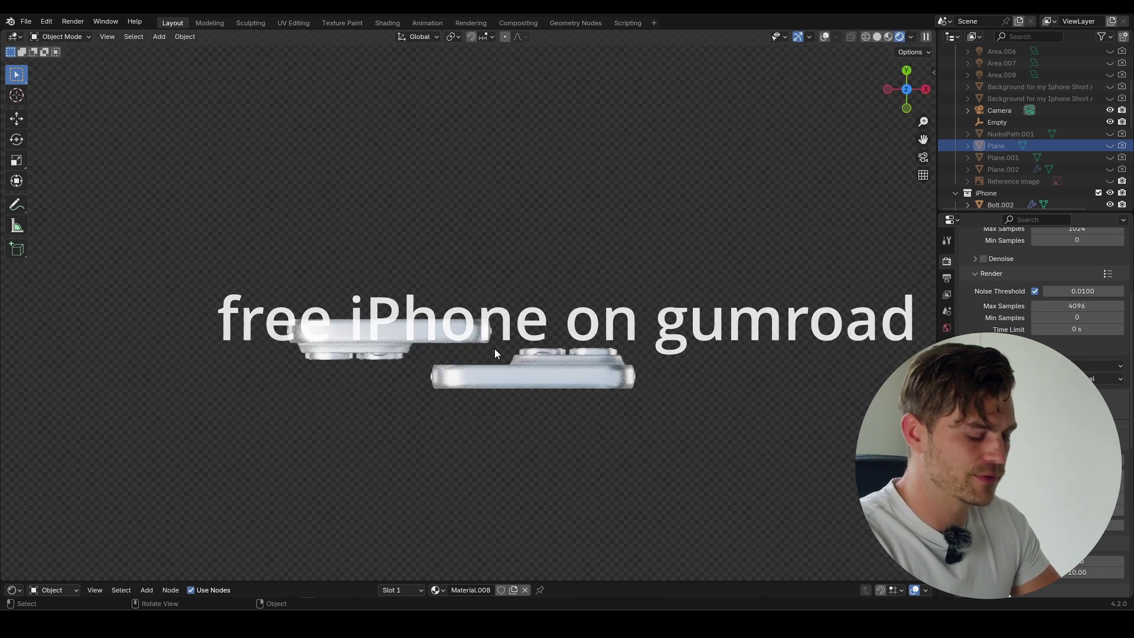
{"action": "left_click", "coordinate": [601, 348]}
{"action": "key", "text": "KP_0"}
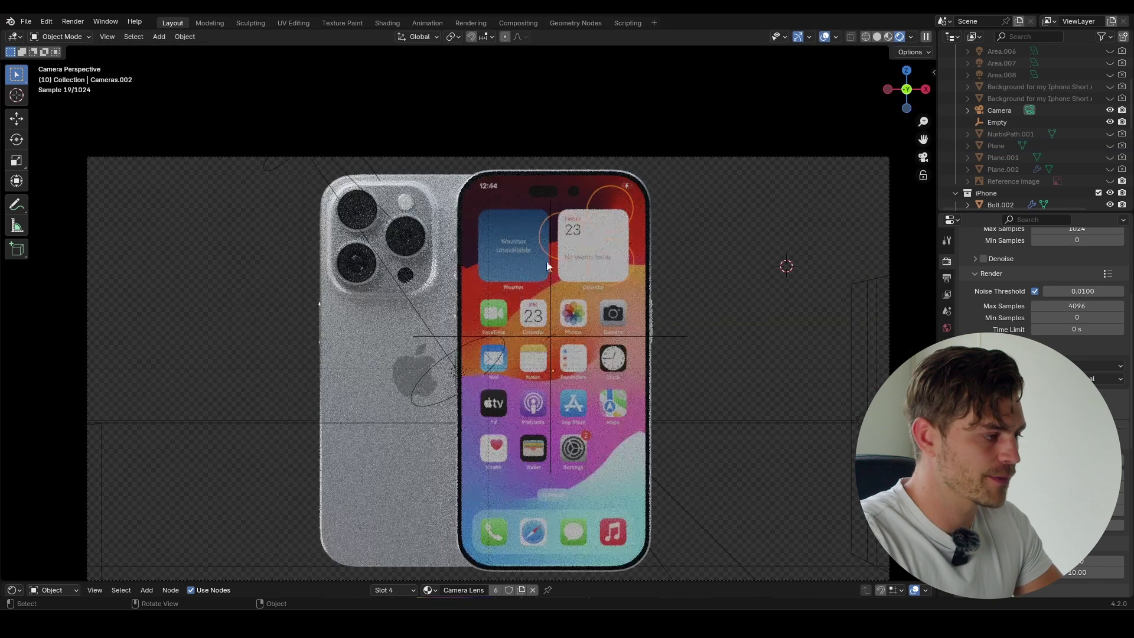
{"action": "left_click", "coordinate": [349, 208]}
{"action": "left_click", "coordinate": [356, 202]}
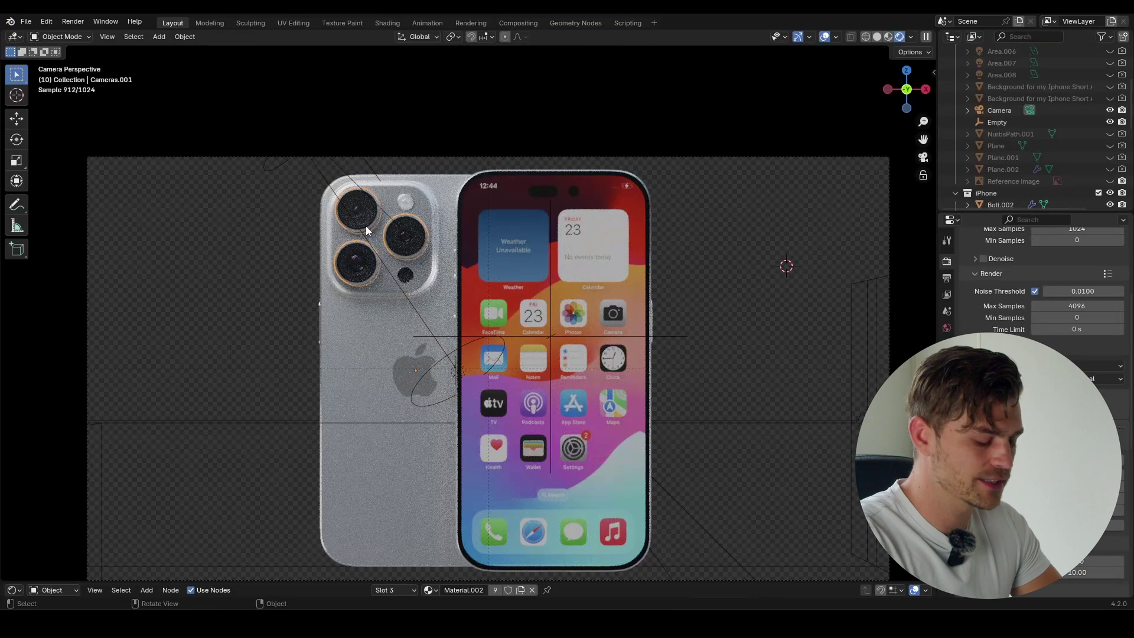
{"action": "key", "text": "KP_7"}
{"action": "middle_click_drag", "start_coordinate": [326, 333], "coordinate": [398, 319], "text": "shift"}
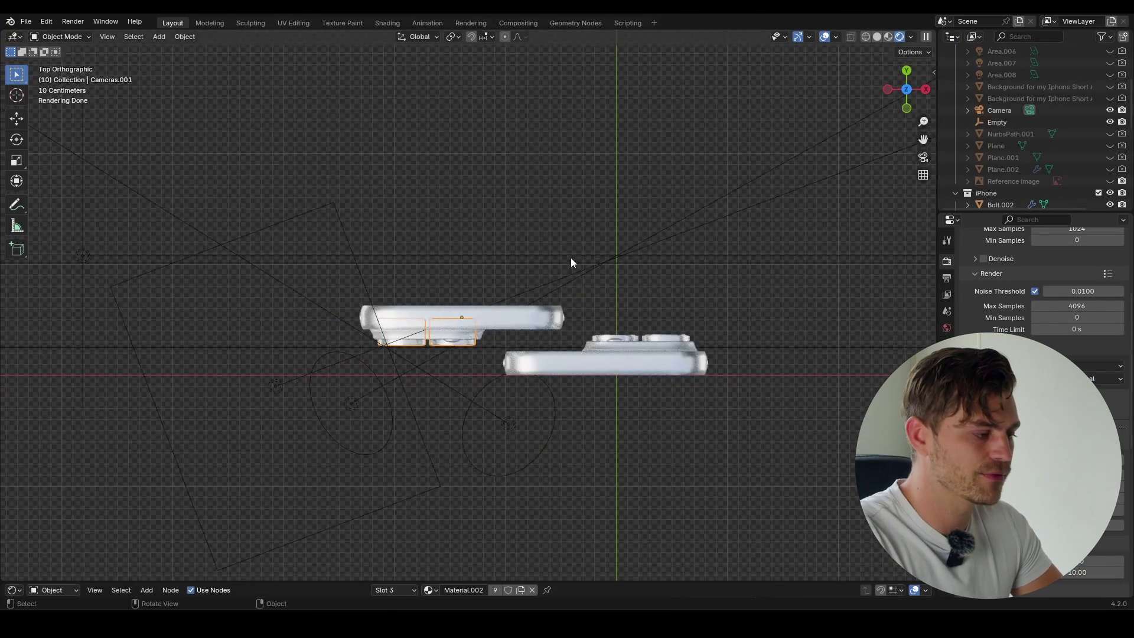
{"action": "scroll", "coordinate": [1030, 103], "scroll_direction": "up", "scroll_amount": 5}
{"action": "left_click_drag", "start_coordinate": [1111, 75], "coordinate": [1120, 136]}
{"action": "scroll", "coordinate": [408, 278], "scroll_direction": "up", "scroll_amount": 2}
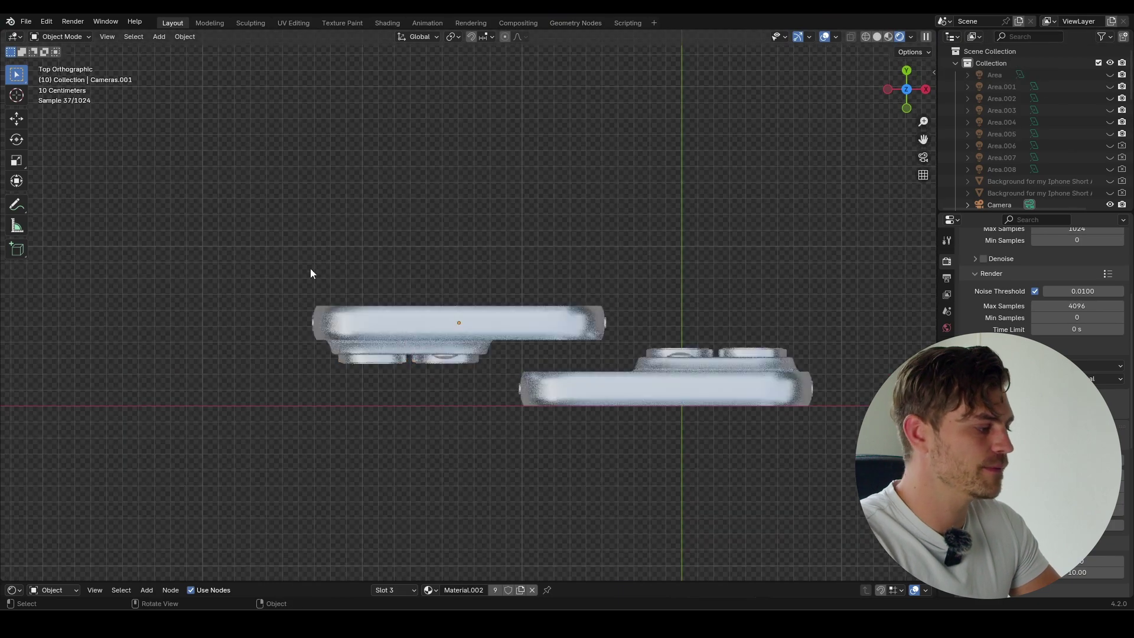
- Box-select all parts of the rear iPhone and switch the viewport to Solid shading
{"action": "left_click_drag", "start_coordinate": [182, 242], "coordinate": [499, 363]}
{"action": "left_click_drag", "start_coordinate": [620, 289], "coordinate": [552, 340], "text": "shift"}
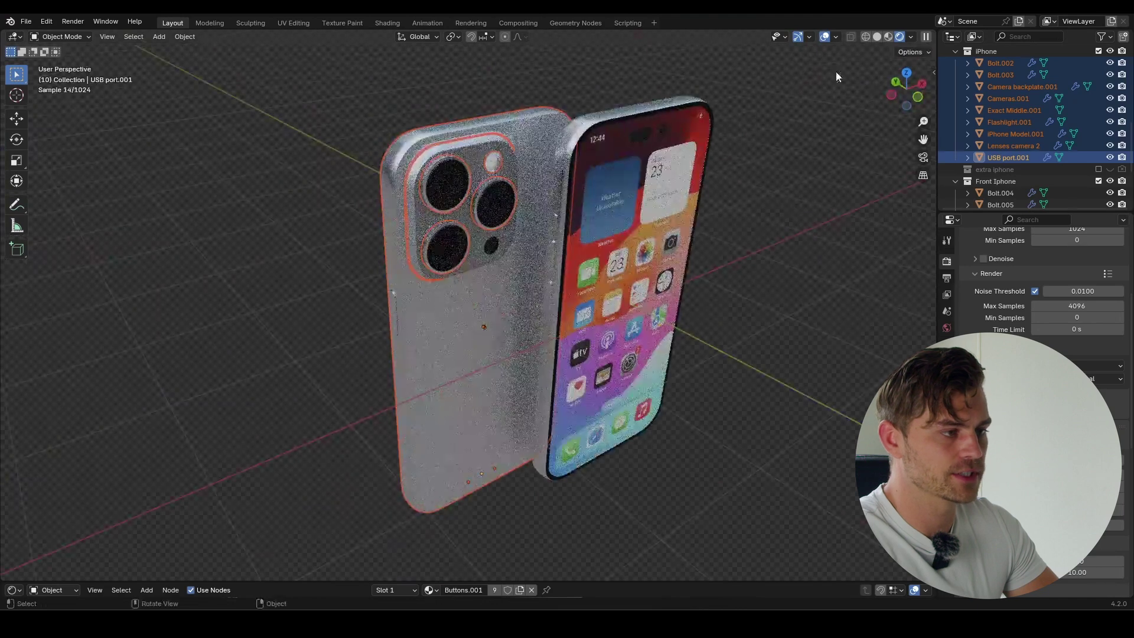
{"action": "left_click", "coordinate": [877, 37]}
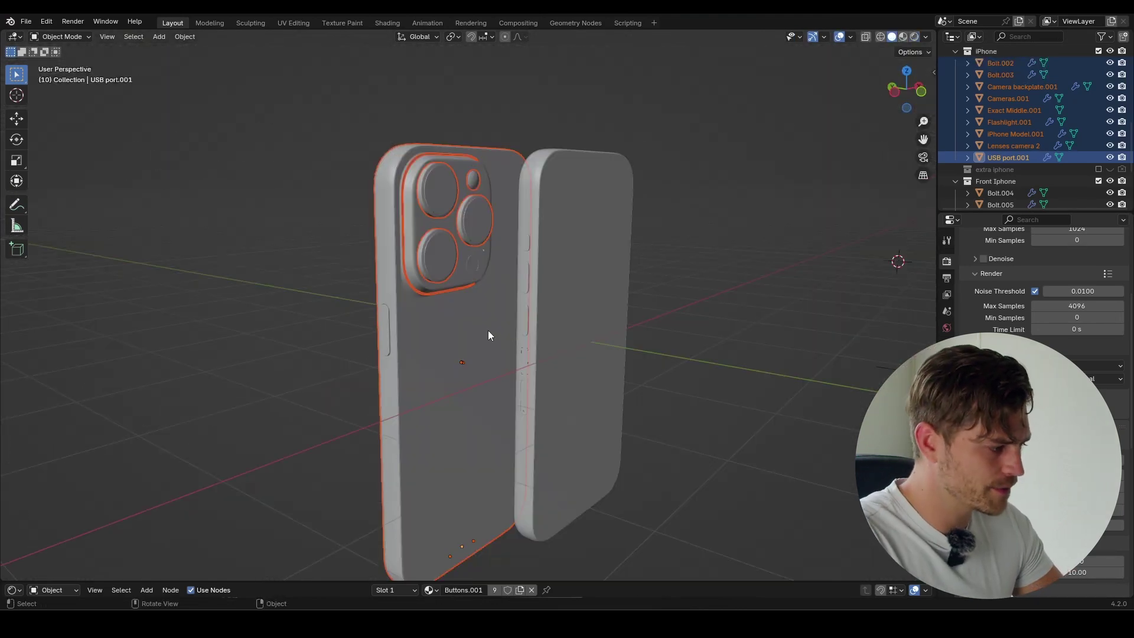
- Snap the 3D cursor to the rear iPhone's main body using Cursor to Selected
{"action": "left_click", "coordinate": [472, 359]}
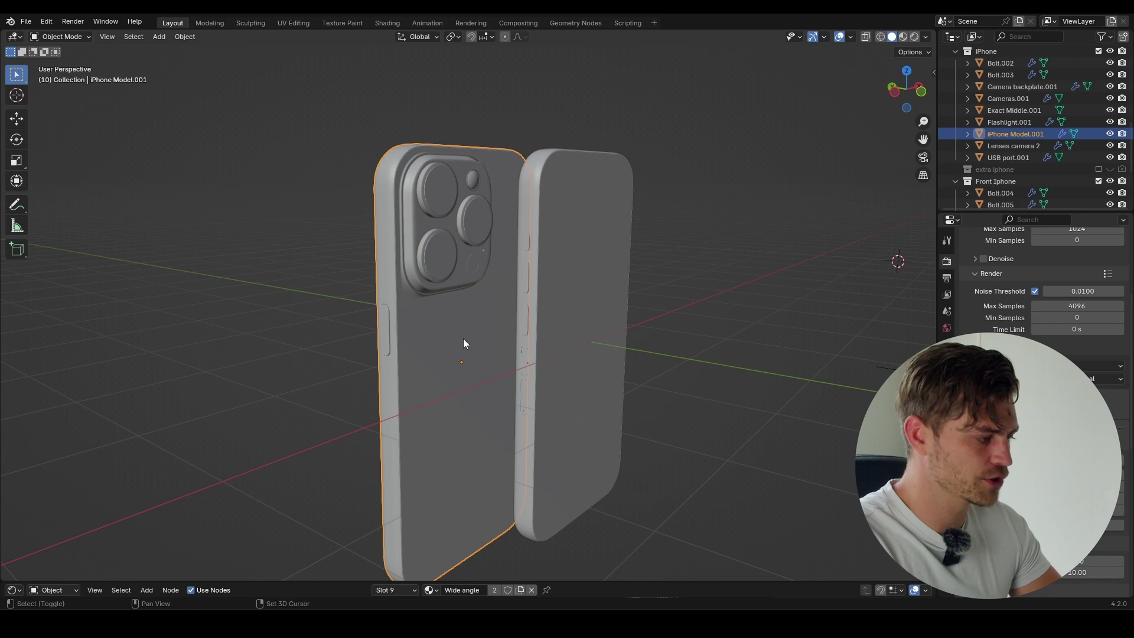
{"action": "key", "text": "shift+s"}
{"action": "left_click", "coordinate": [473, 391]}
- Add a Plain Axes empty at the 3D cursor and scale it until its axes extend past the rear iPhone
{"action": "key", "text": "shift+a"}
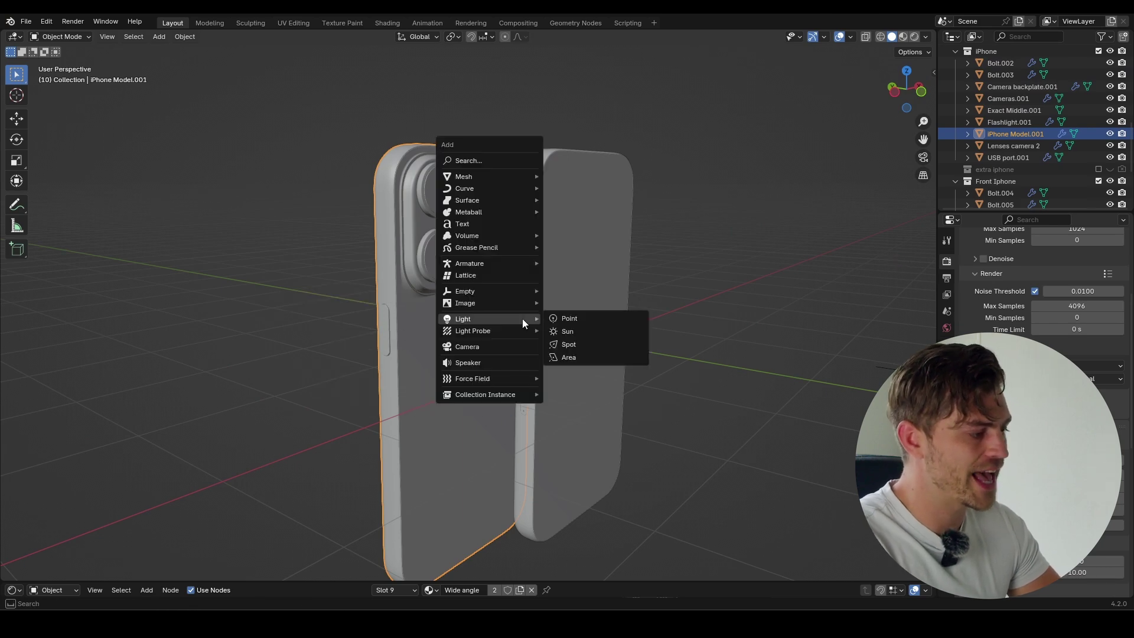
{"action": "mouse_move", "coordinate": [504, 292]}
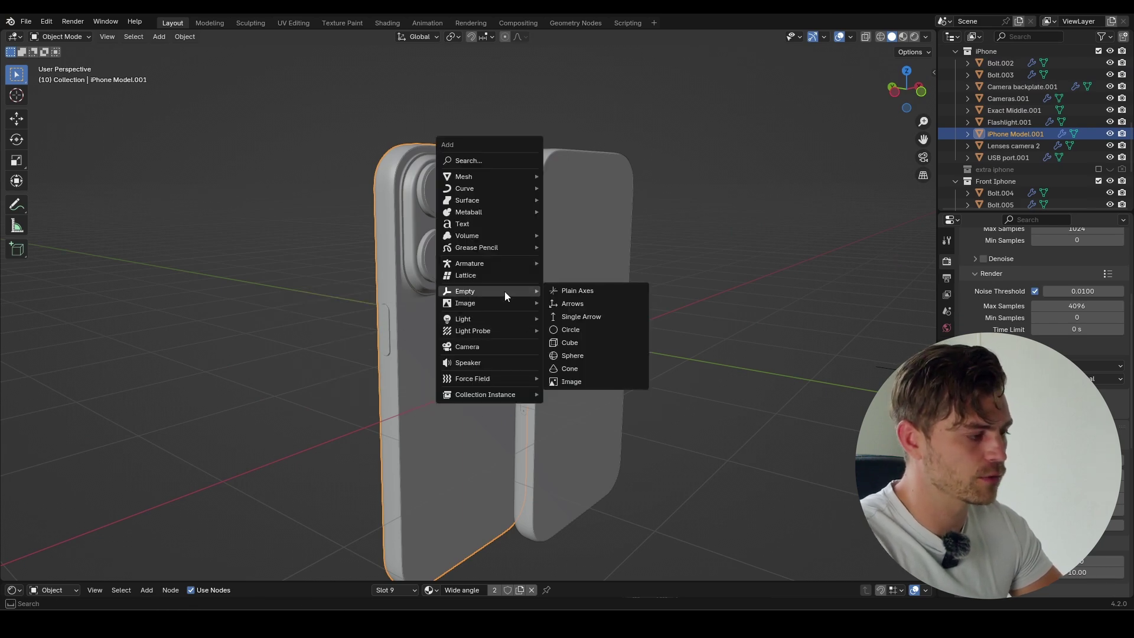
{"action": "left_click", "coordinate": [579, 292]}
{"action": "key", "text": "s"}
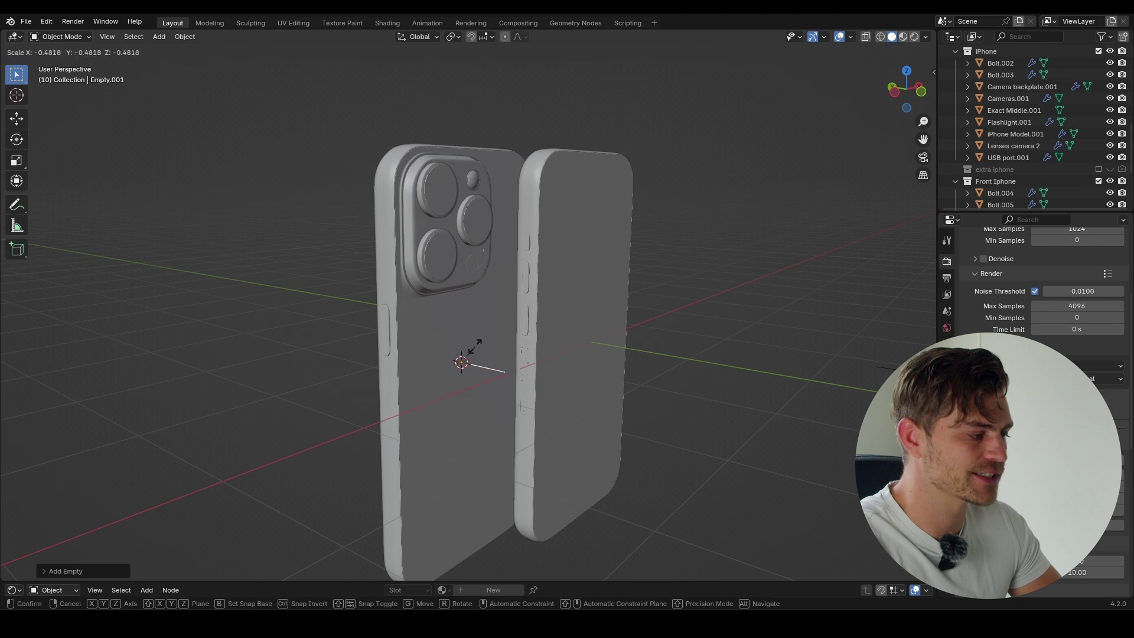
{"action": "left_click", "coordinate": [519, 306]}
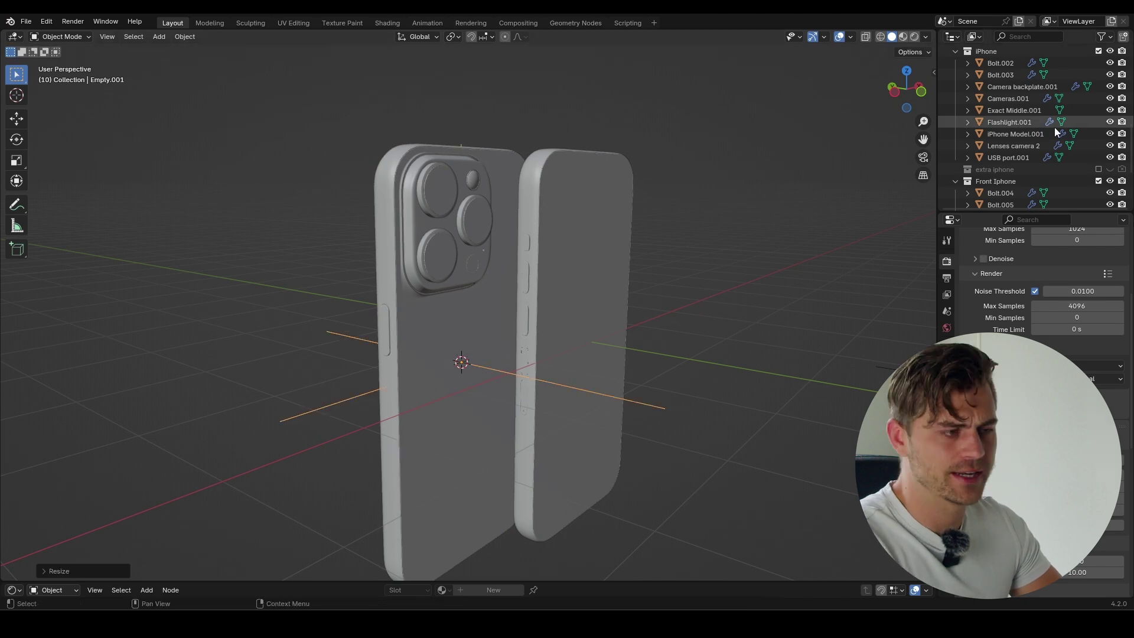
- Parent all objects in the iPhone collection to the Plain Axes empty using the Object option
{"action": "scroll", "coordinate": [1042, 147], "scroll_direction": "down", "scroll_amount": 2}
{"action": "scroll", "coordinate": [1039, 142], "scroll_direction": "up", "scroll_amount": 4}
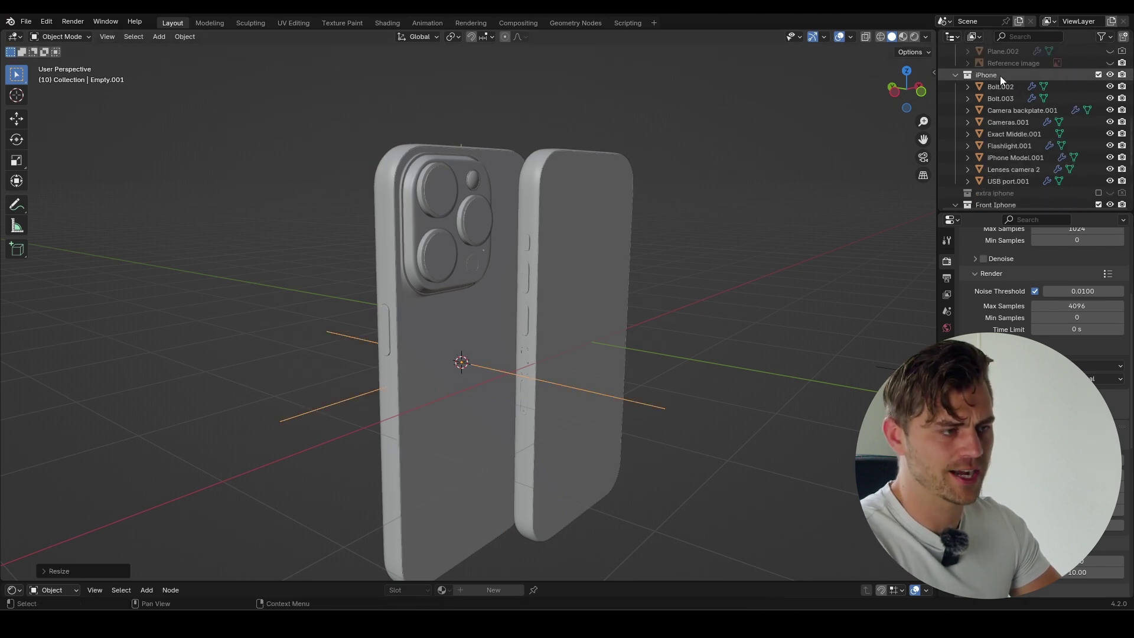
{"action": "right_click", "coordinate": [1000, 75]}
{"action": "left_click", "coordinate": [913, 167]}
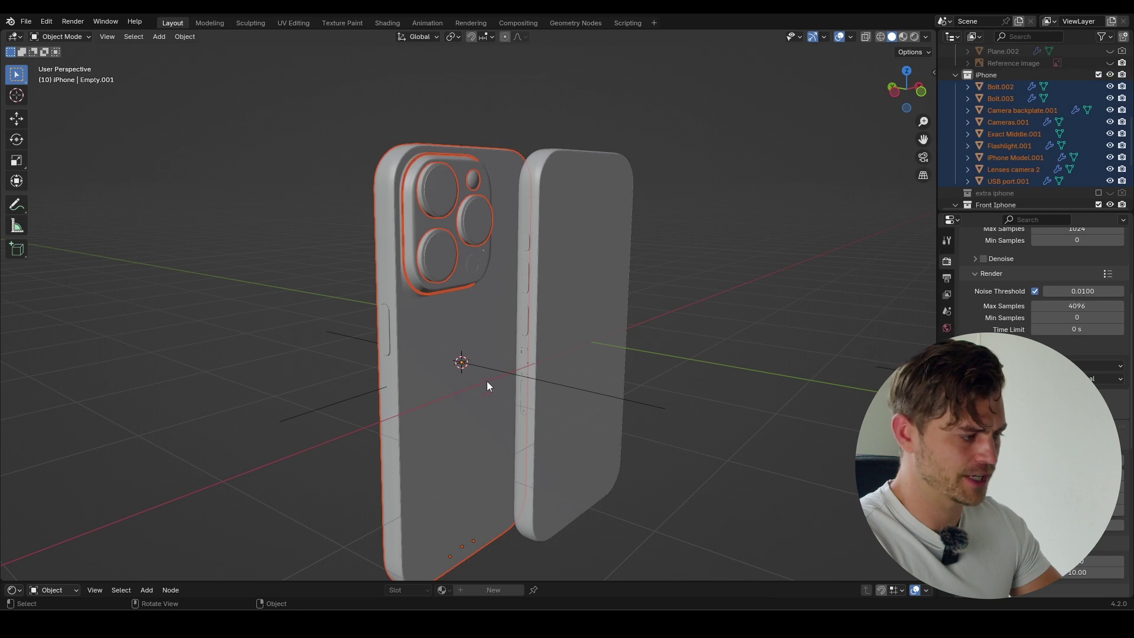
{"action": "left_click", "coordinate": [356, 334], "text": "shift"}
{"action": "key", "text": "ctrl+p"}
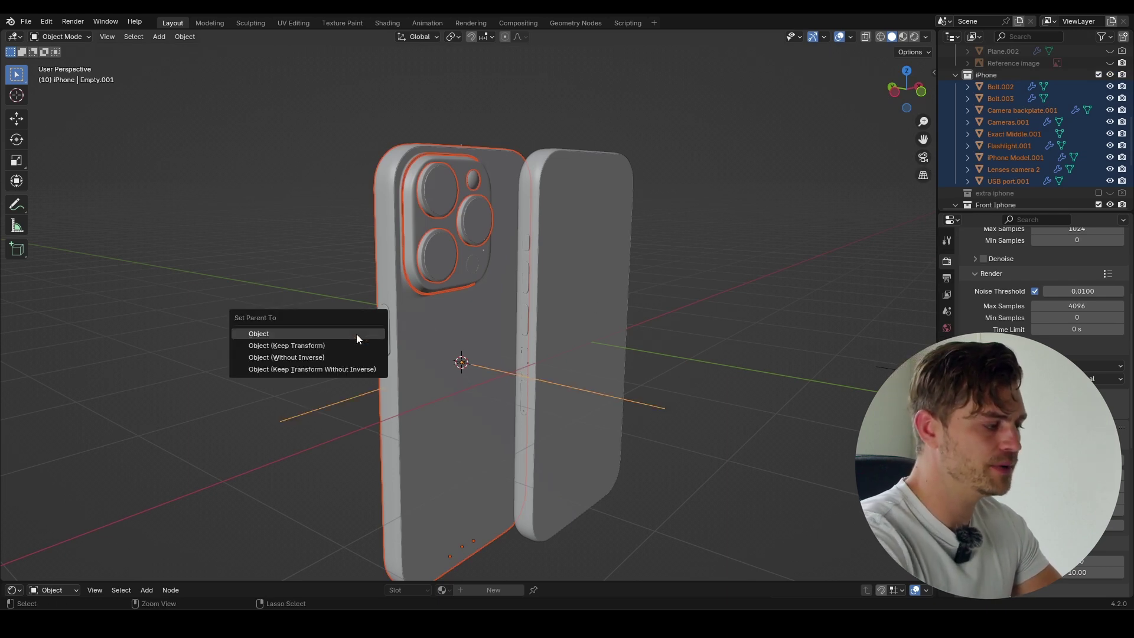
{"action": "left_click", "coordinate": [356, 335]}
- Test the rear iPhone's parenting by trying to rotate its empty and moving it freely, and undo the move
{"action": "scroll", "coordinate": [472, 348], "scroll_direction": "down", "scroll_amount": 2}
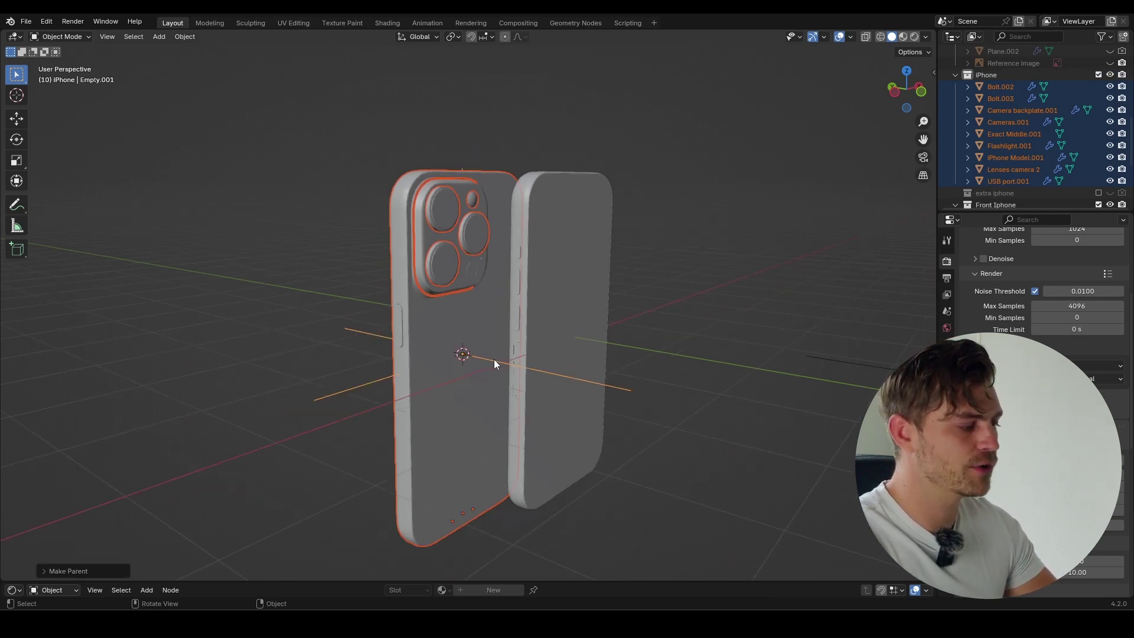
{"action": "left_click", "coordinate": [494, 359]}
{"action": "key", "text": "r"}
{"action": "key", "text": "z"}
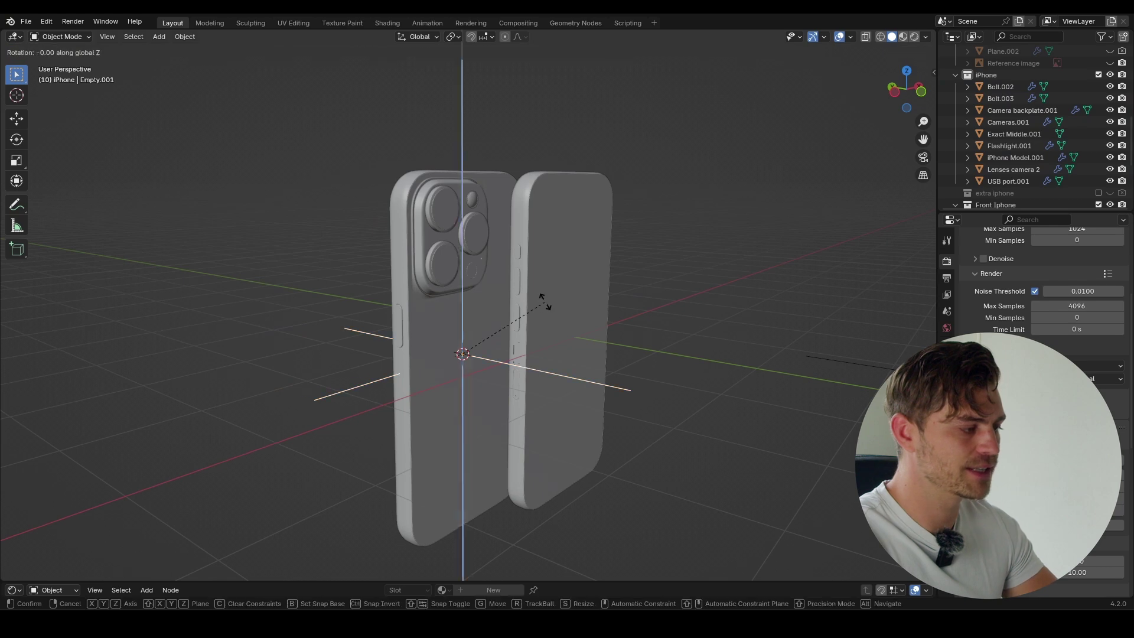
{"action": "key", "text": "Escape"}
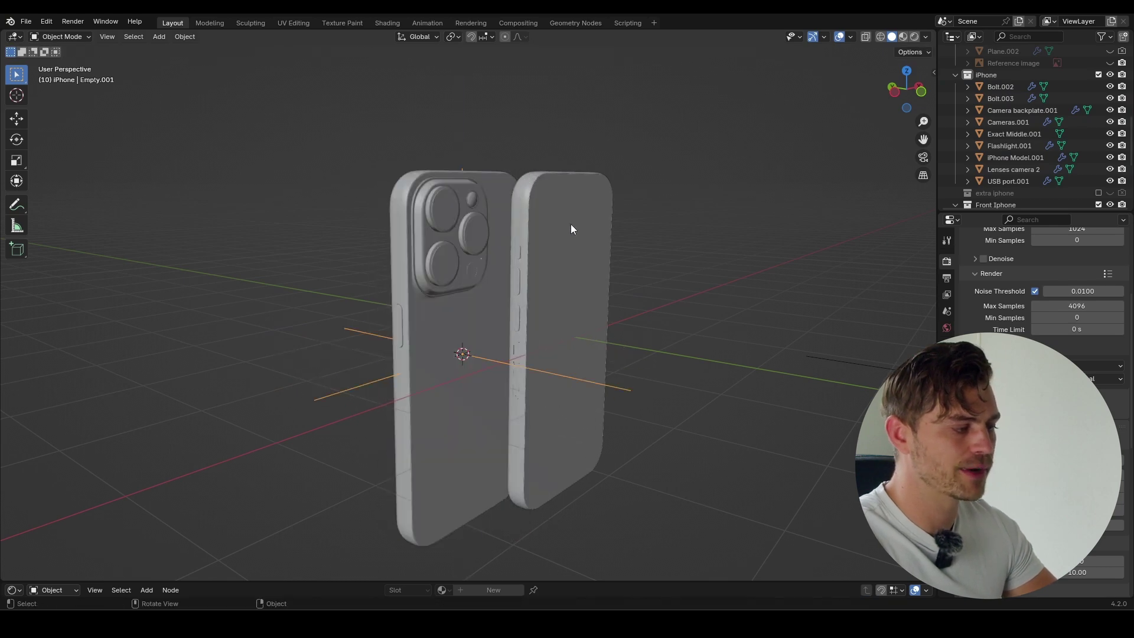
{"action": "middle_click_drag", "start_coordinate": [571, 229], "coordinate": [629, 269]}
{"action": "key", "text": "r"}
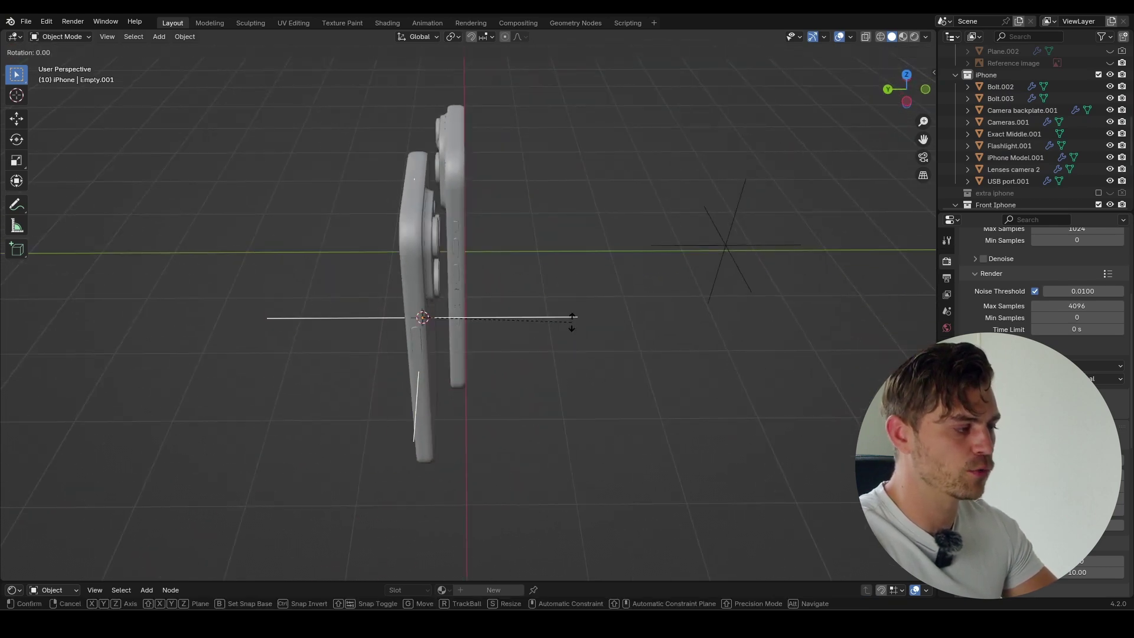
{"action": "key", "text": "g"}
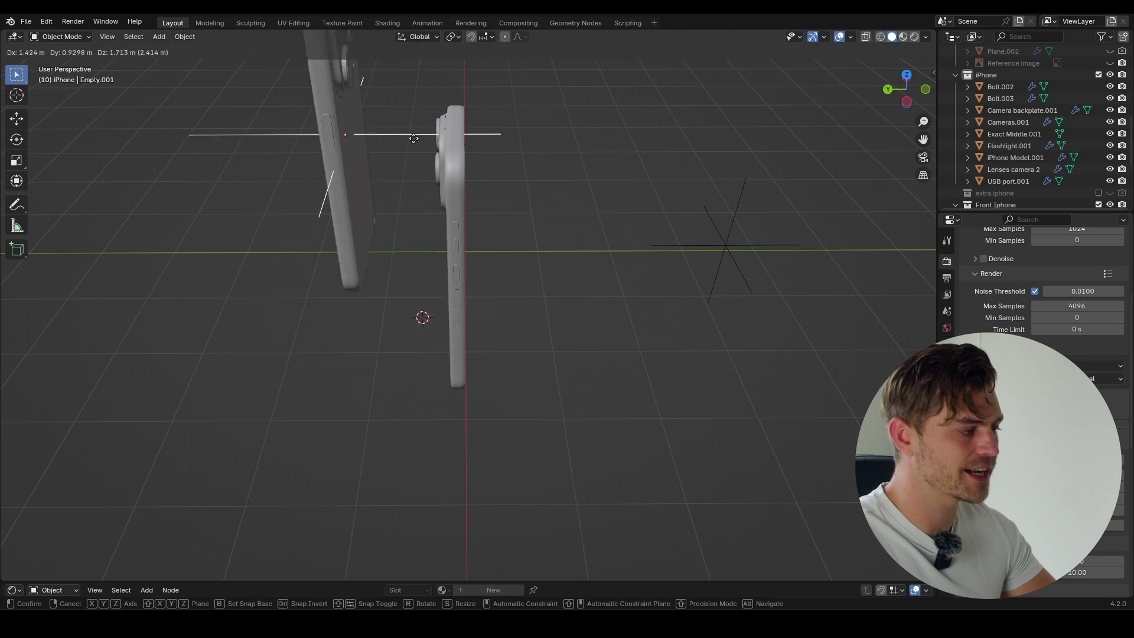
{"action": "left_click", "coordinate": [360, 211]}
{"action": "key", "text": "ctrl+z"}
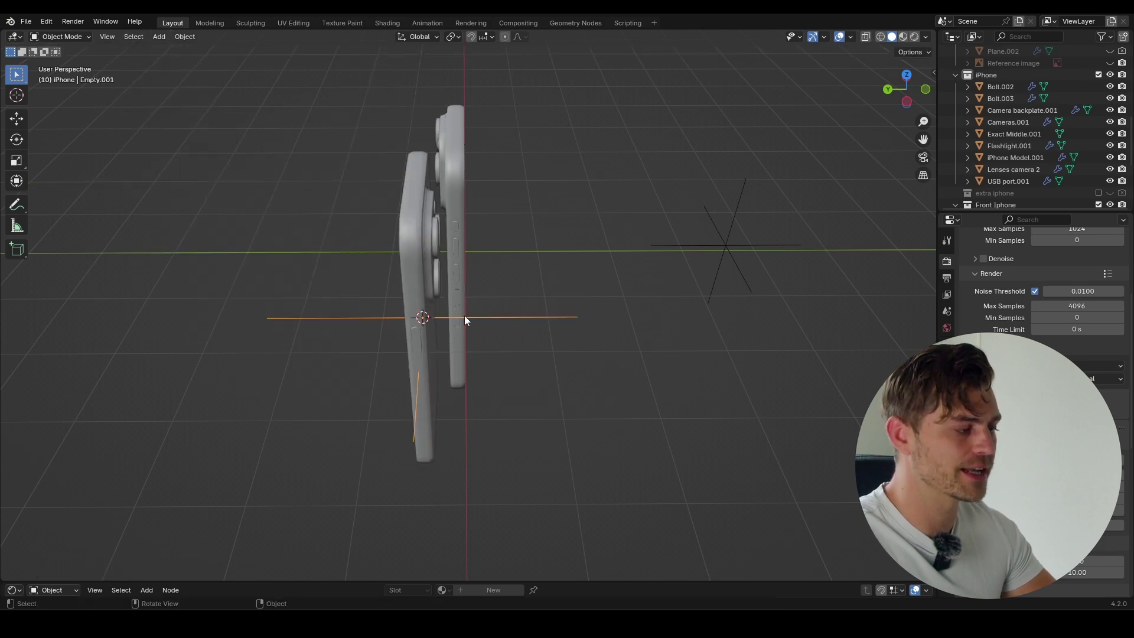
- Select all objects in the Front Iphone collection
{"action": "middle_click_drag", "start_coordinate": [464, 315], "coordinate": [590, 206]}
{"action": "scroll", "coordinate": [593, 276], "scroll_direction": "down", "scroll_amount": 3}
{"action": "scroll", "coordinate": [1019, 140], "scroll_direction": "down", "scroll_amount": 5}
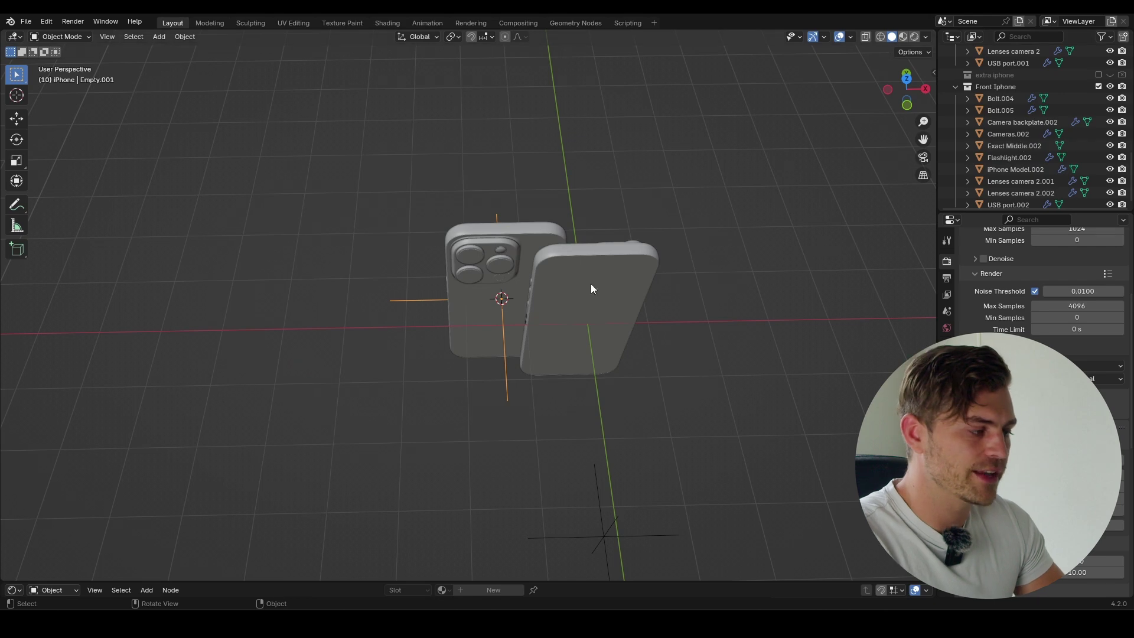
{"action": "scroll", "coordinate": [596, 295], "scroll_direction": "up", "scroll_amount": 3}
{"action": "middle_click_drag", "start_coordinate": [607, 317], "coordinate": [527, 335]}
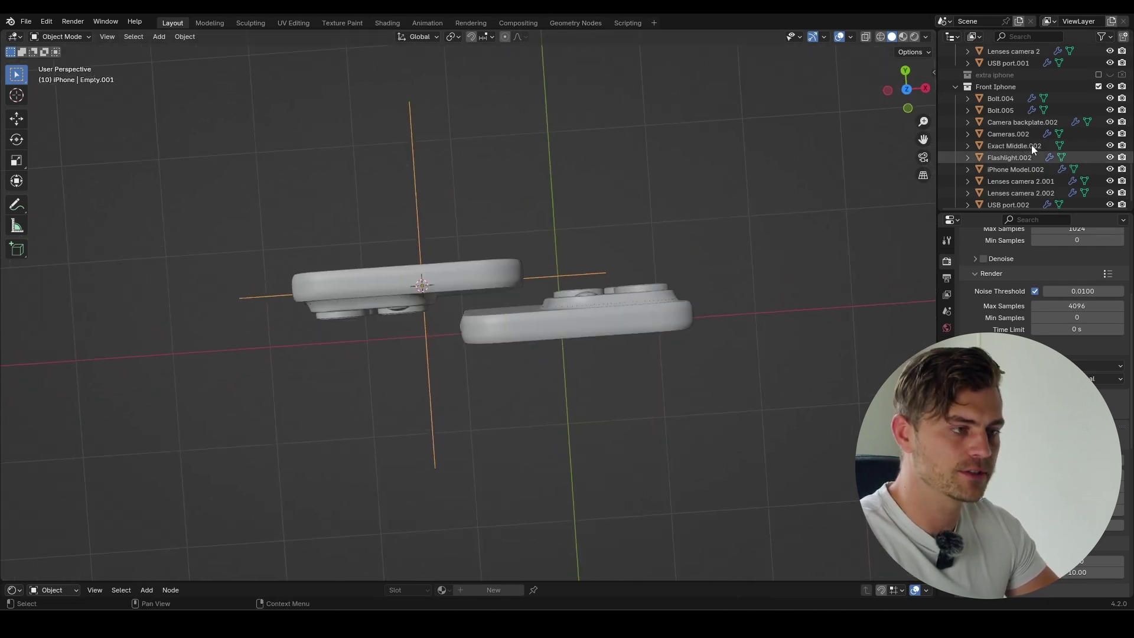
{"action": "right_click", "coordinate": [1013, 90]}
{"action": "left_click", "coordinate": [963, 130]}
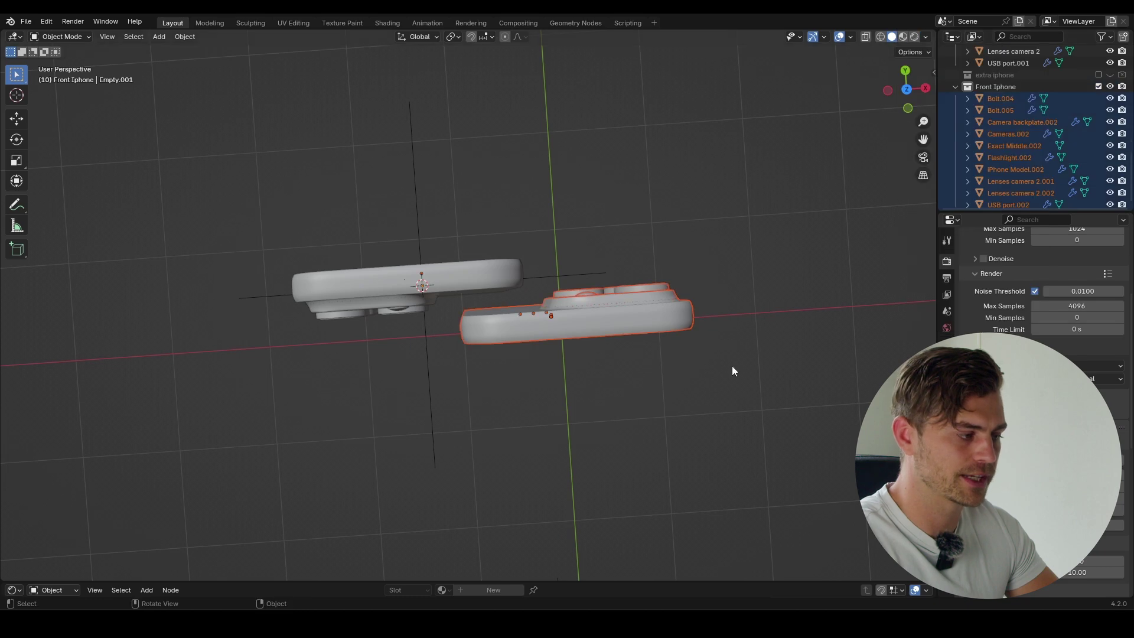
- Snap the 3D cursor to the front iPhone's main body using Cursor to Selected
{"action": "middle_click_drag", "start_coordinate": [731, 366], "coordinate": [717, 289]}
{"action": "scroll", "coordinate": [1051, 123], "scroll_direction": "down", "scroll_amount": 1}
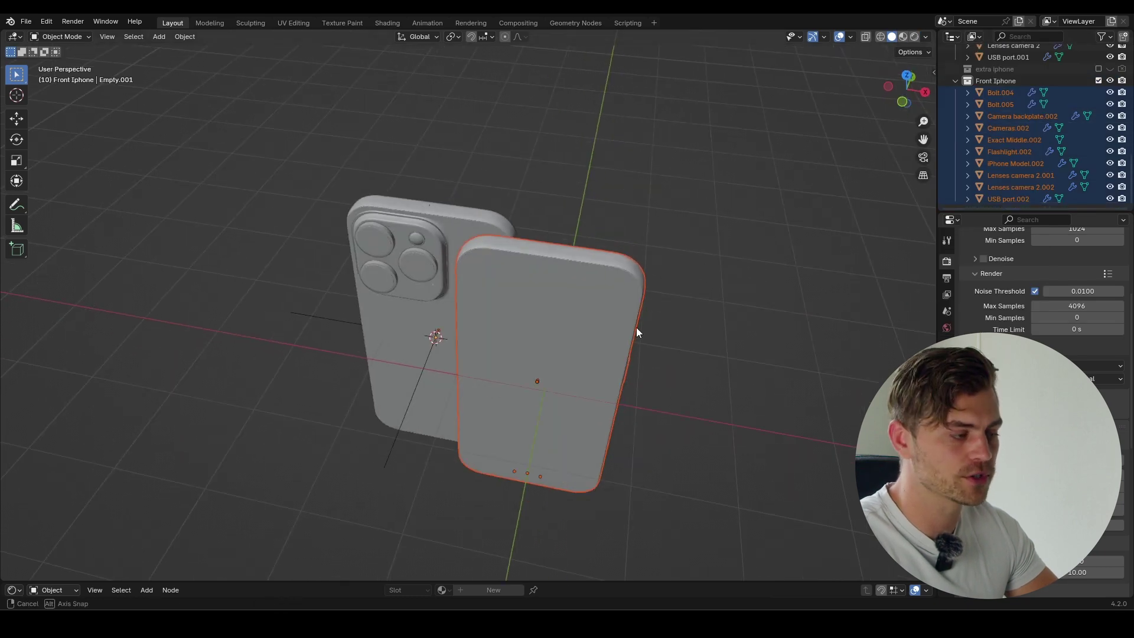
{"action": "middle_click_drag", "start_coordinate": [638, 329], "coordinate": [604, 311]}
{"action": "left_click", "coordinate": [540, 356]}
{"action": "key", "text": "shift+s"}
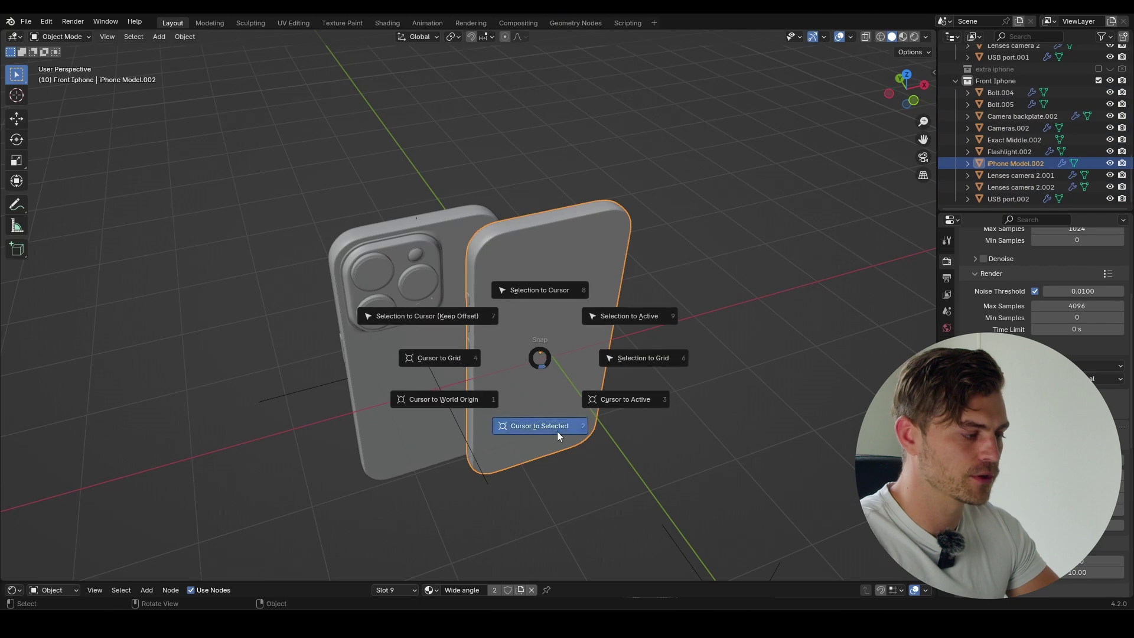
{"action": "left_click", "coordinate": [557, 432]}
- Add an Arrows empty at the 3D cursor and scale it until its arrows extend past the front iPhone
{"action": "key", "text": "shift+a"}
{"action": "mouse_move", "coordinate": [570, 319]}
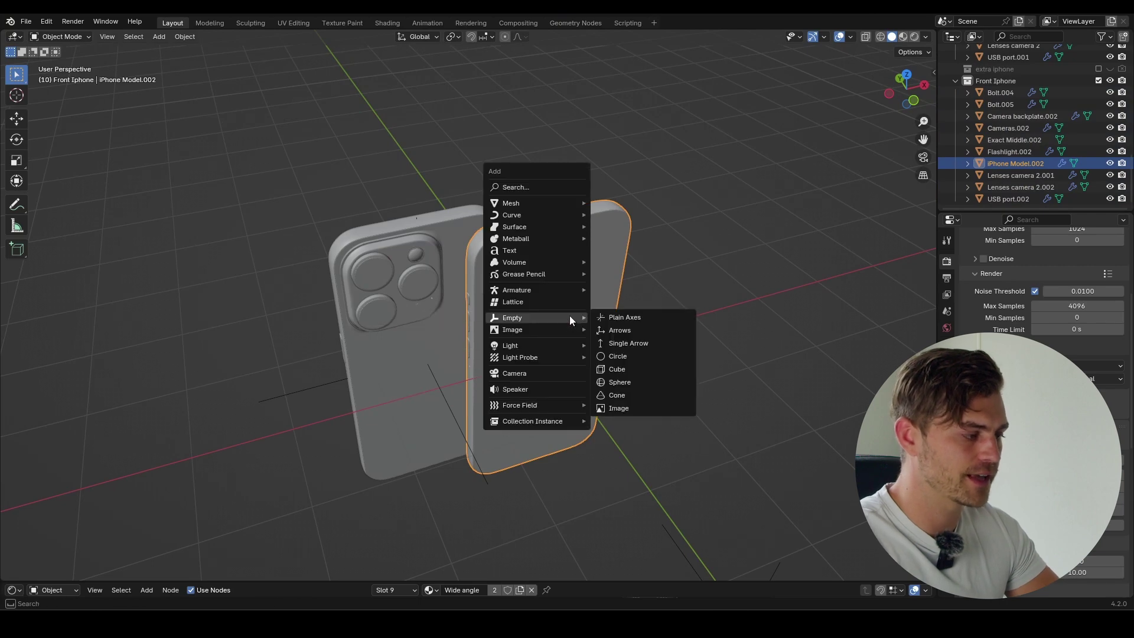
{"action": "left_click", "coordinate": [633, 330]}
{"action": "key", "text": "s"}
{"action": "left_click", "coordinate": [627, 340]}
{"action": "middle_click_drag", "start_coordinate": [627, 339], "coordinate": [572, 292]}
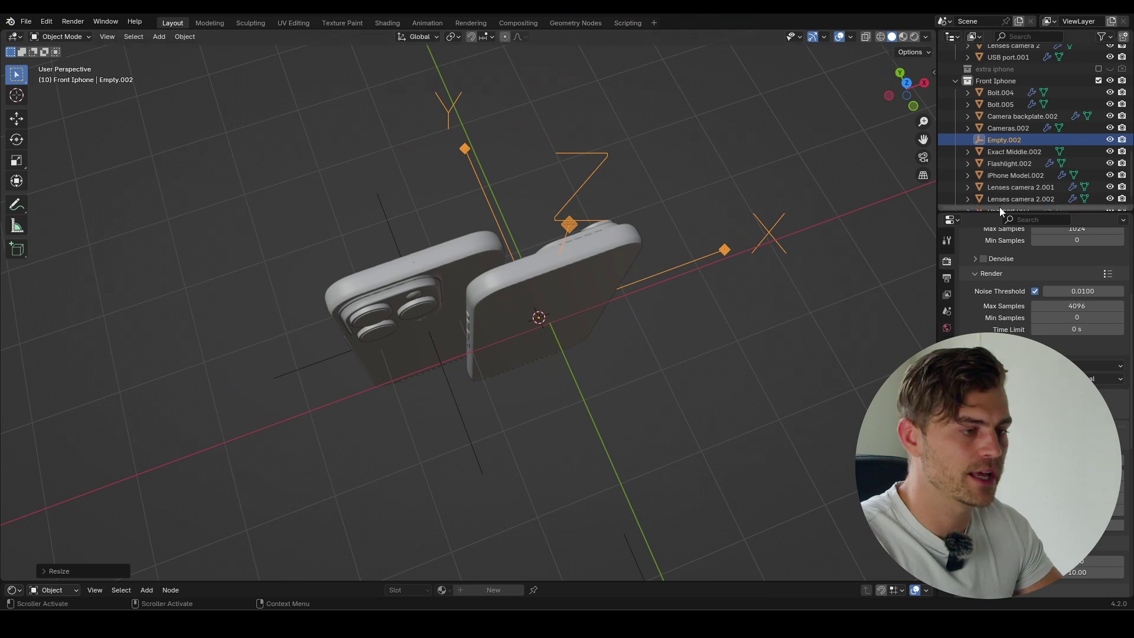
- Parent all objects in the Front Iphone collection to the Arrows empty using the Object option
{"action": "right_click", "coordinate": [1008, 81]}
{"action": "left_click", "coordinate": [955, 139]}
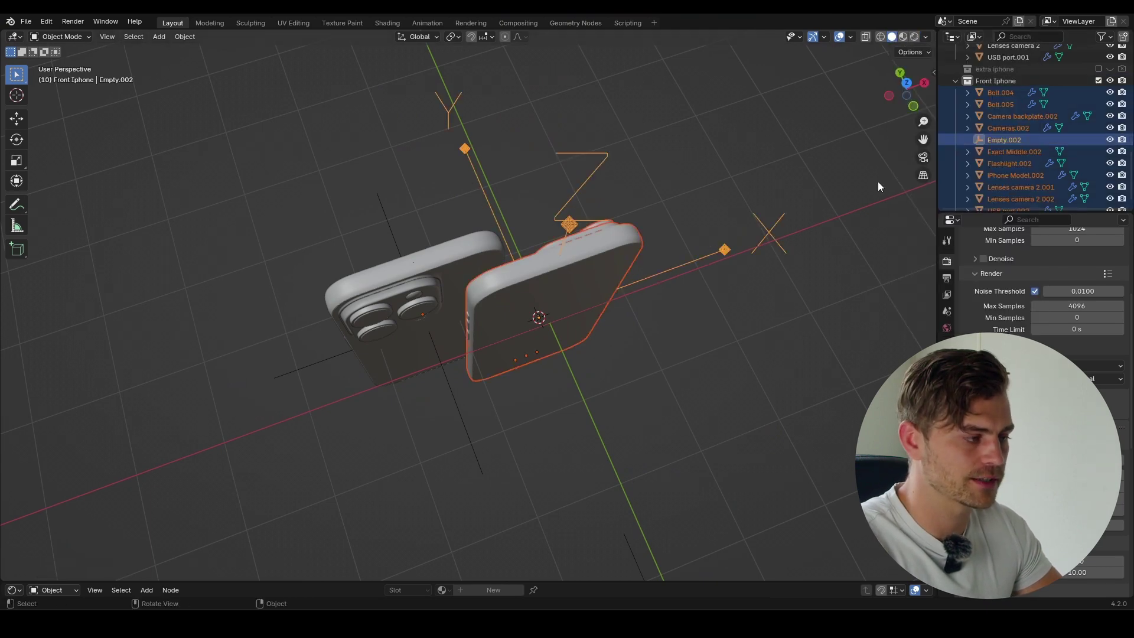
{"action": "middle_click_drag", "start_coordinate": [678, 274], "coordinate": [730, 322]}
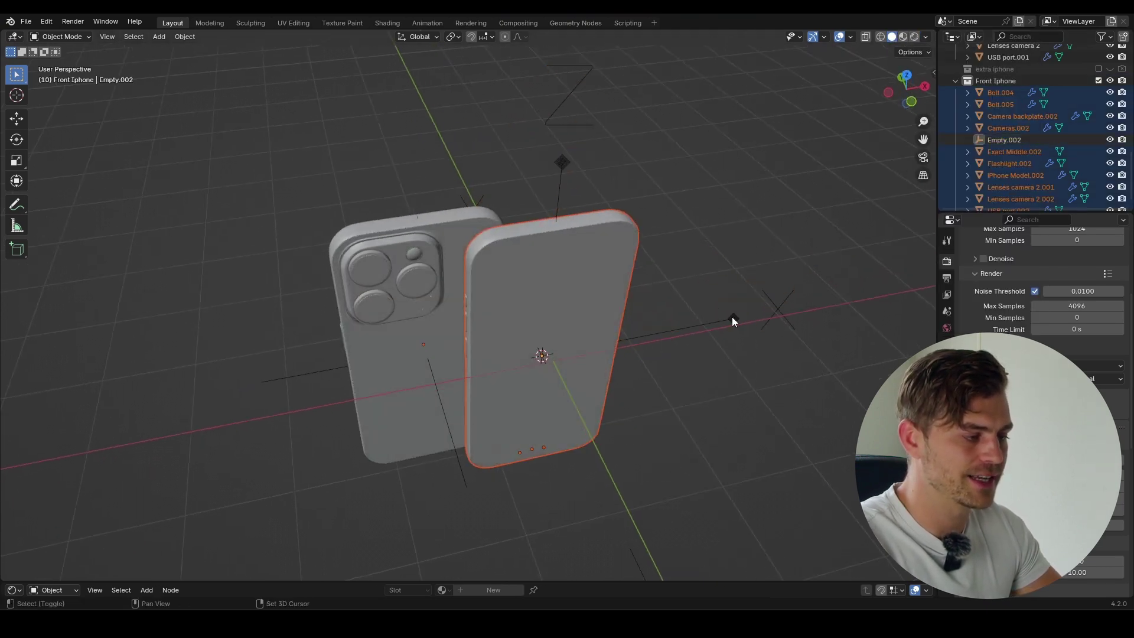
{"action": "key", "text": "ctrl+p"}
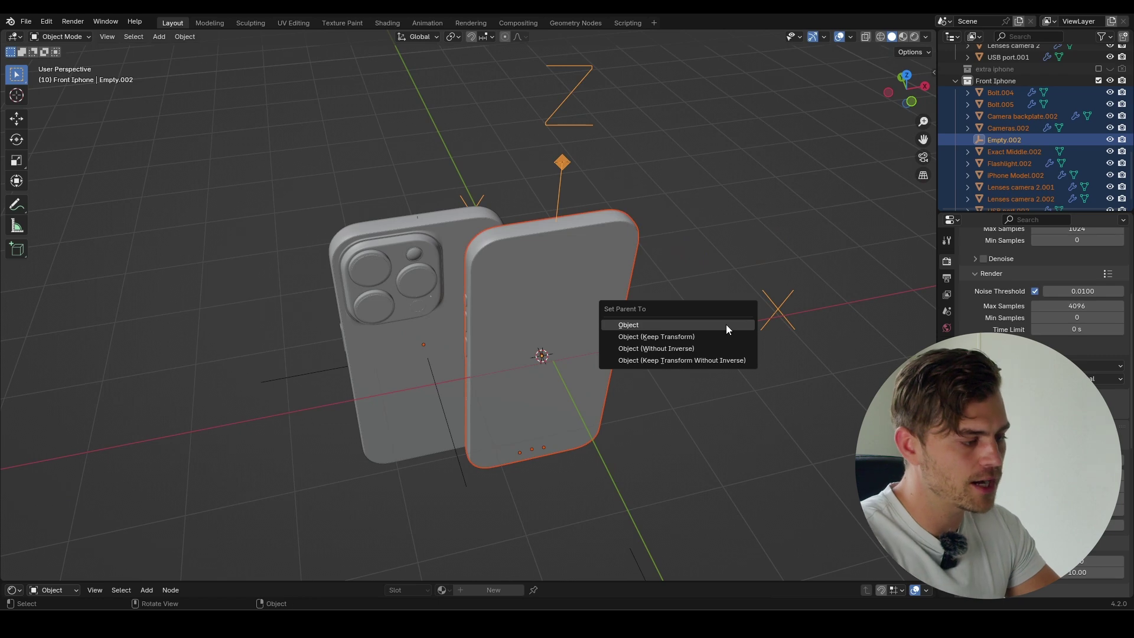
{"action": "left_click", "coordinate": [726, 324]}
- Try rotating the front iPhone's Arrows empty to test the parenting
{"action": "left_click", "coordinate": [722, 330]}
{"action": "key", "text": "r"}
{"action": "key", "text": "Escape"}
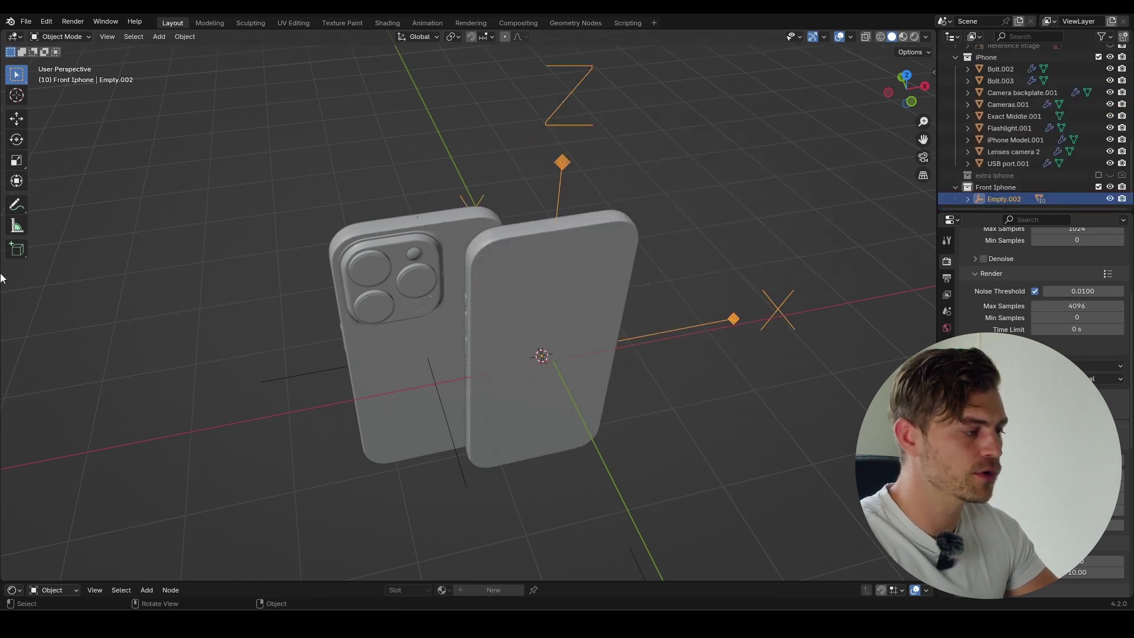
- Save the file and check the phones' layout through the camera and in top orthographic view
{"action": "key", "text": "ctrl+s"}
{"action": "middle_click_drag", "start_coordinate": [806, 317], "coordinate": [480, 307]}
{"action": "key", "text": "KP_0"}
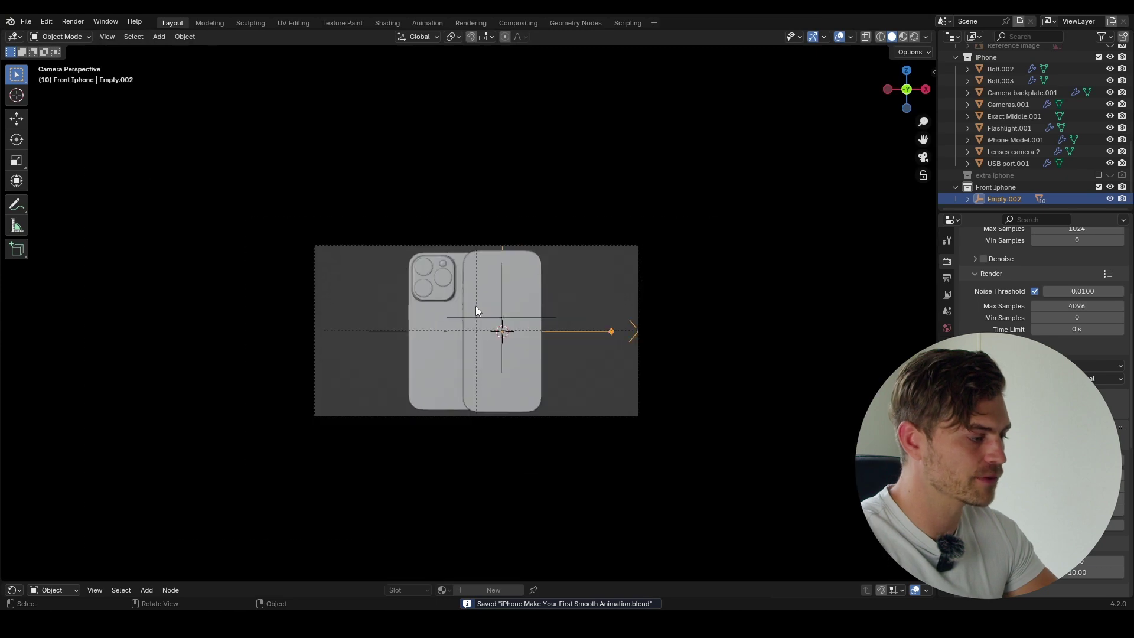
{"action": "key", "text": "Home"}
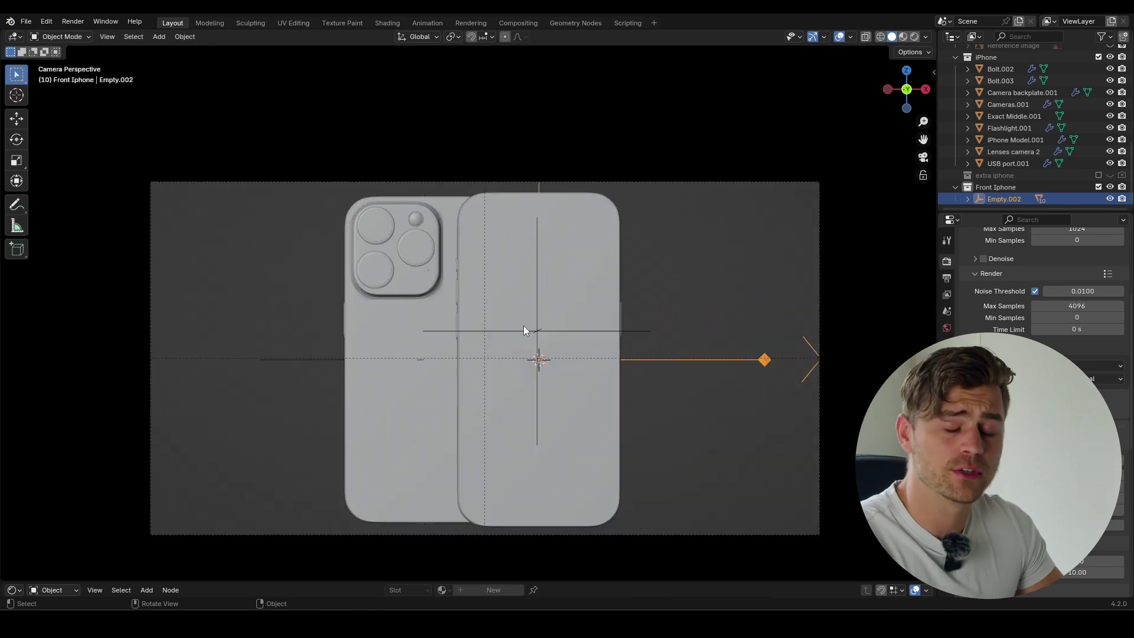
{"action": "middle_click_drag", "start_coordinate": [534, 334], "coordinate": [534, 437]}
{"action": "key", "text": "KP_7"}
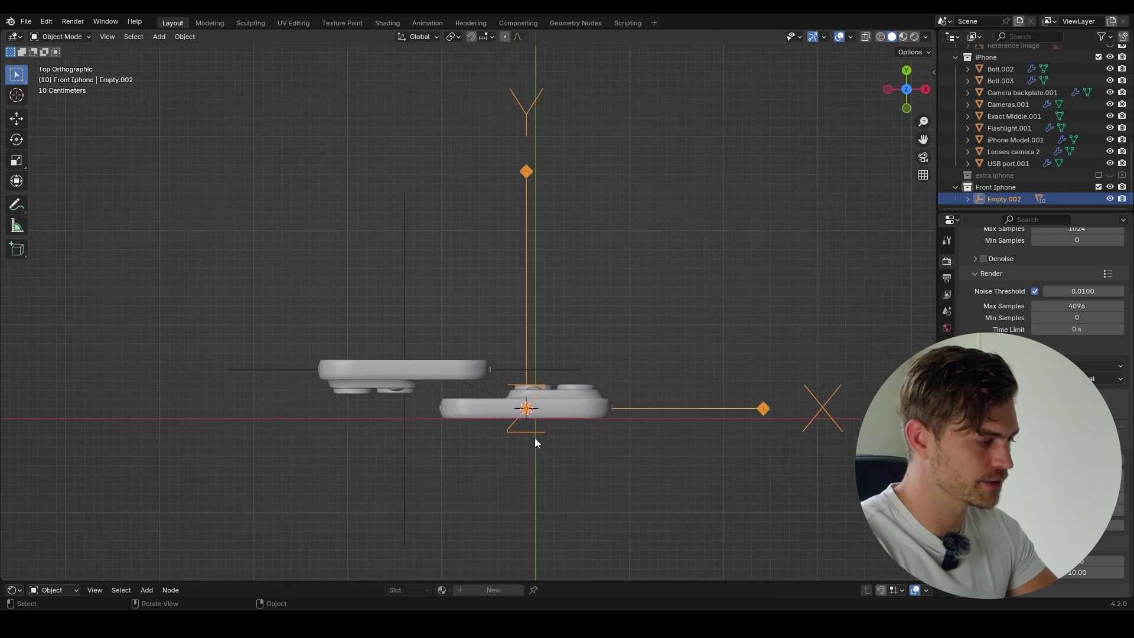
- Line up the front iPhone with the rear one by moving its Arrows empty along X, and shift it about -0.14 m along Y
{"action": "key", "text": "g"}
{"action": "key", "text": "y"}
{"action": "key", "text": "x"}
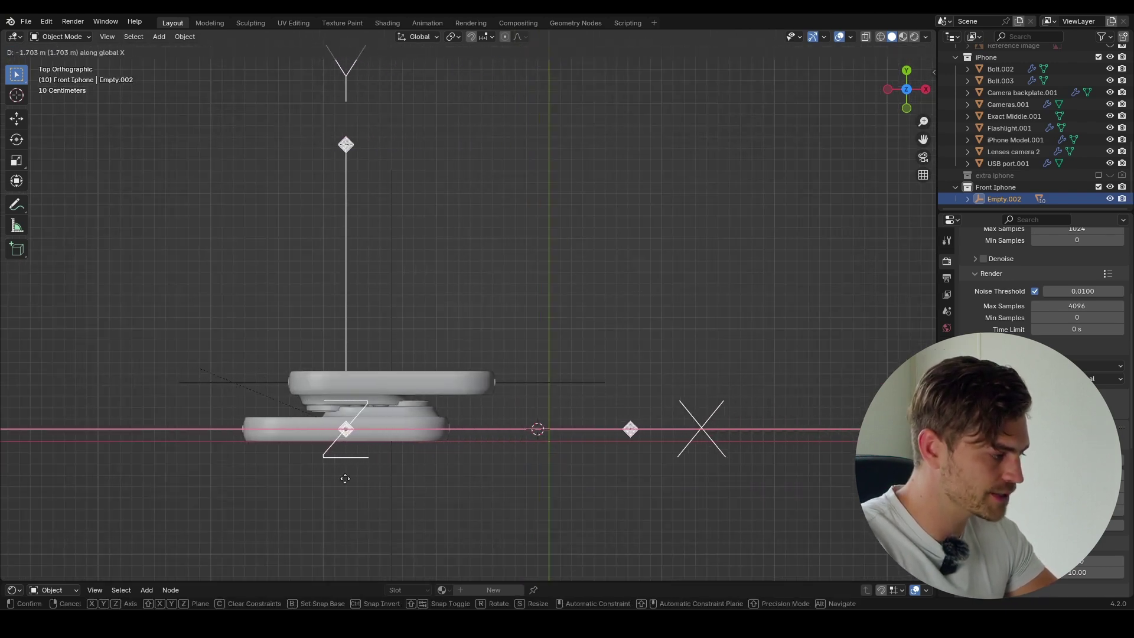
{"action": "left_click", "coordinate": [389, 484]}
{"action": "key", "text": "g"}
{"action": "key", "text": "y"}
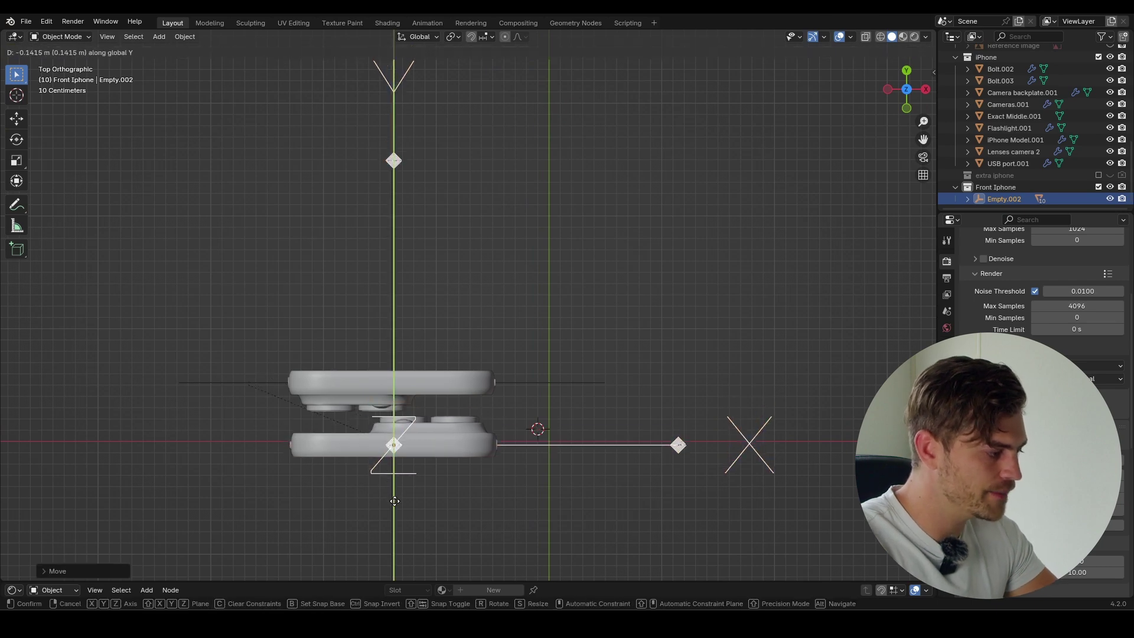
{"action": "left_click", "coordinate": [395, 500]}
- Show the phones through the camera in rendered shading and turn the enlarged lower editor into a Timeline
{"action": "key", "text": "KP_0"}
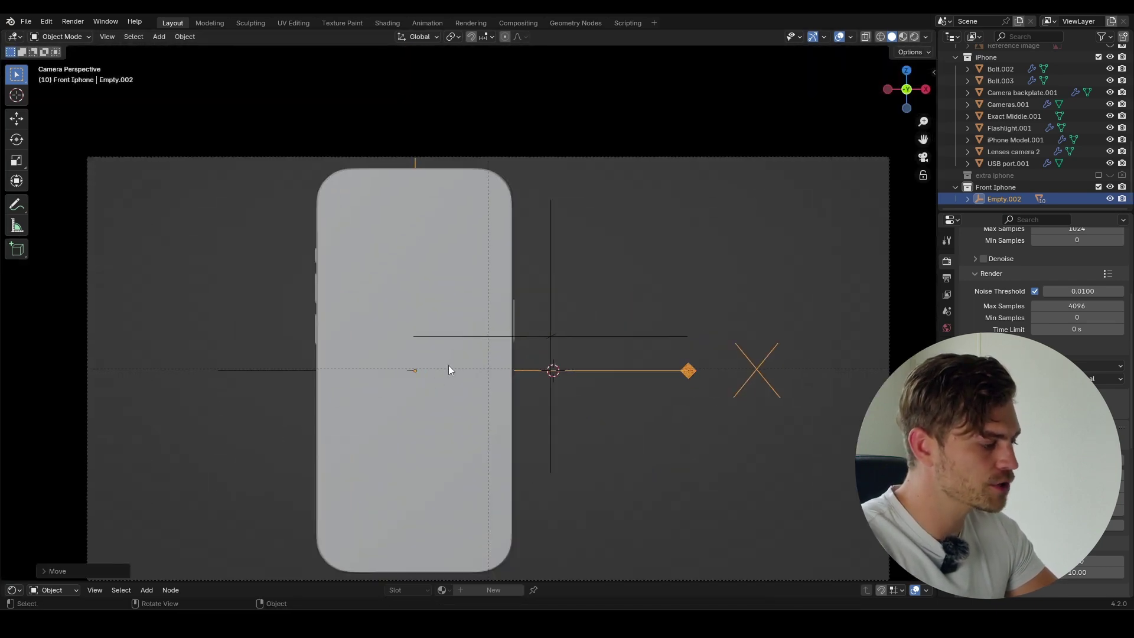
{"action": "left_click", "coordinate": [913, 37]}
{"action": "scroll", "coordinate": [490, 331], "scroll_direction": "down", "scroll_amount": 2}
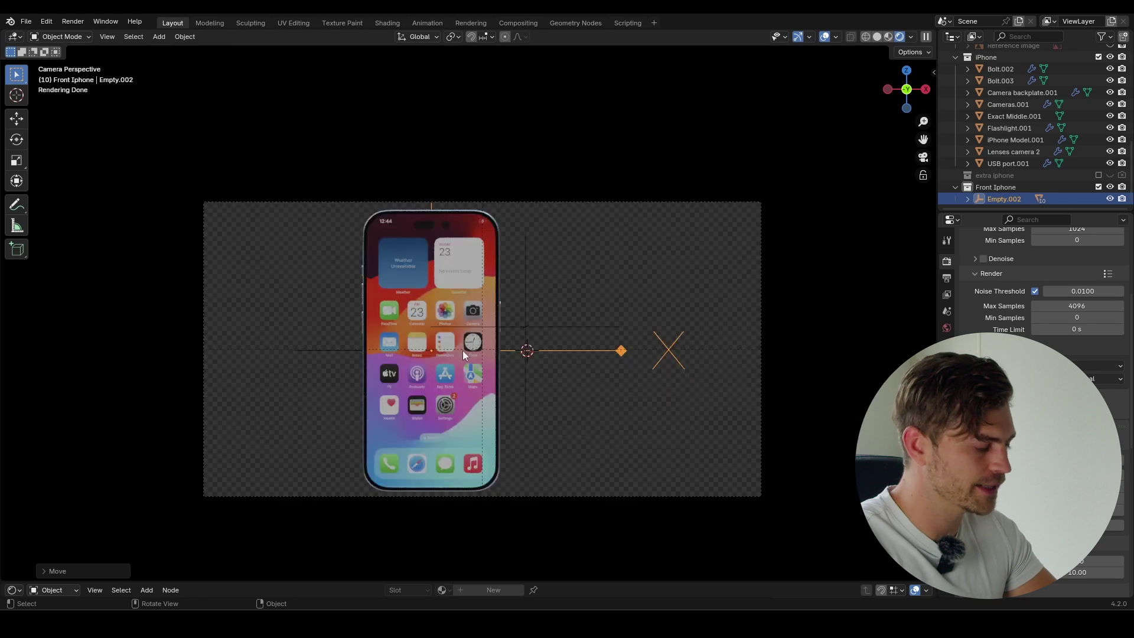
{"action": "left_click_drag", "start_coordinate": [286, 582], "coordinate": [271, 438]}
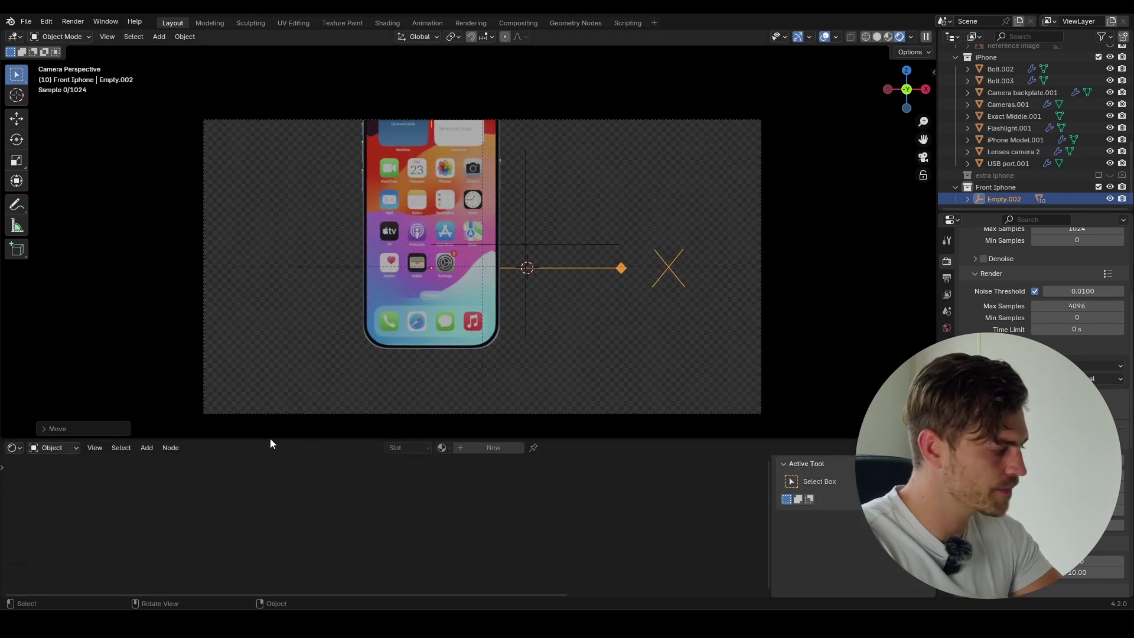
{"action": "left_click", "coordinate": [13, 447]}
{"action": "left_click", "coordinate": [233, 491]}
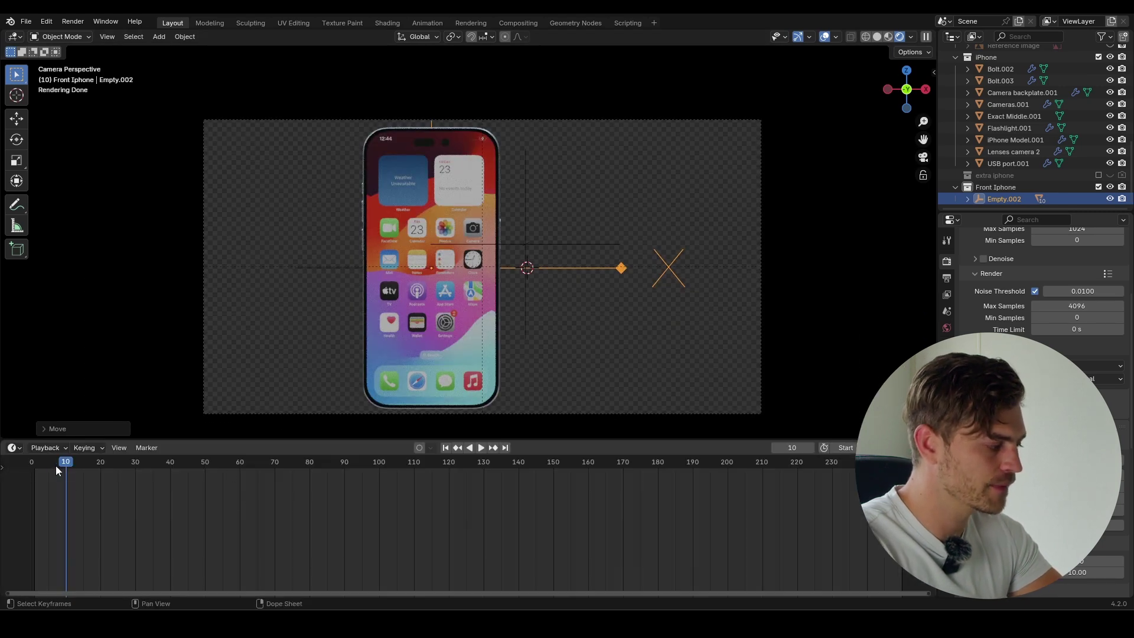
- Insert a keyframe for the front iPhone's Arrows empty at frame 1 and check the available keyframe types
{"action": "left_click", "coordinate": [36, 463]}
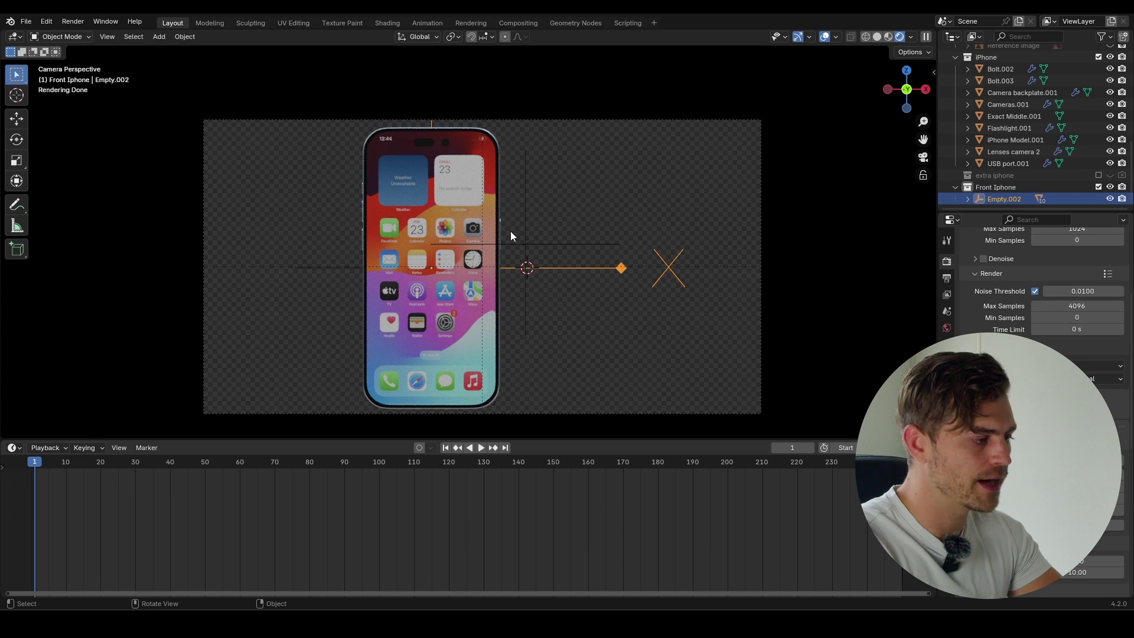
{"action": "scroll", "coordinate": [511, 231], "scroll_direction": "down", "scroll_amount": 2}
{"action": "key", "text": "i"}
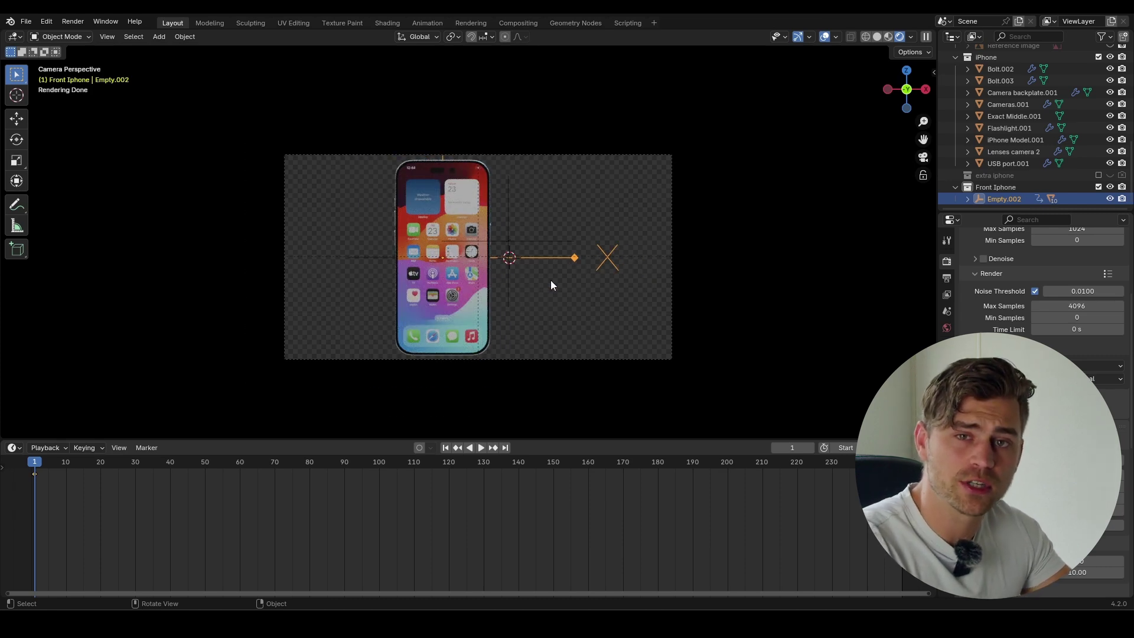
{"action": "mouse_move", "coordinate": [558, 266]}
{"action": "middle_mouse_down"}
{"action": "mouse_move", "coordinate": [550, 298]}
{"action": "mouse_move", "coordinate": [543, 276]}
{"action": "middle_mouse_up"}
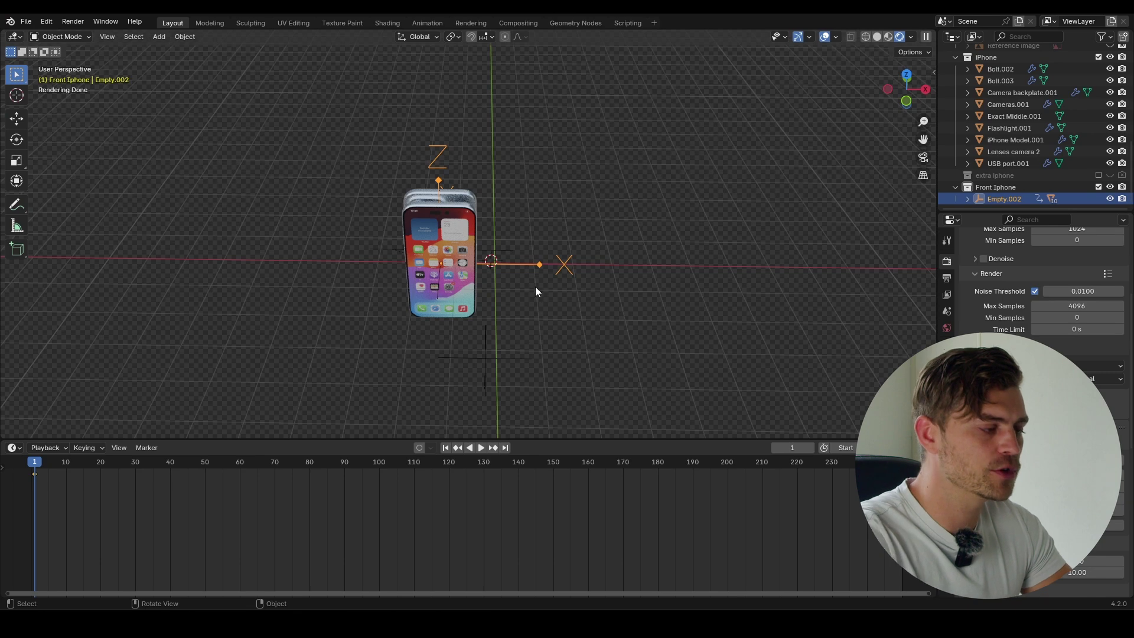
{"action": "key", "text": "k"}
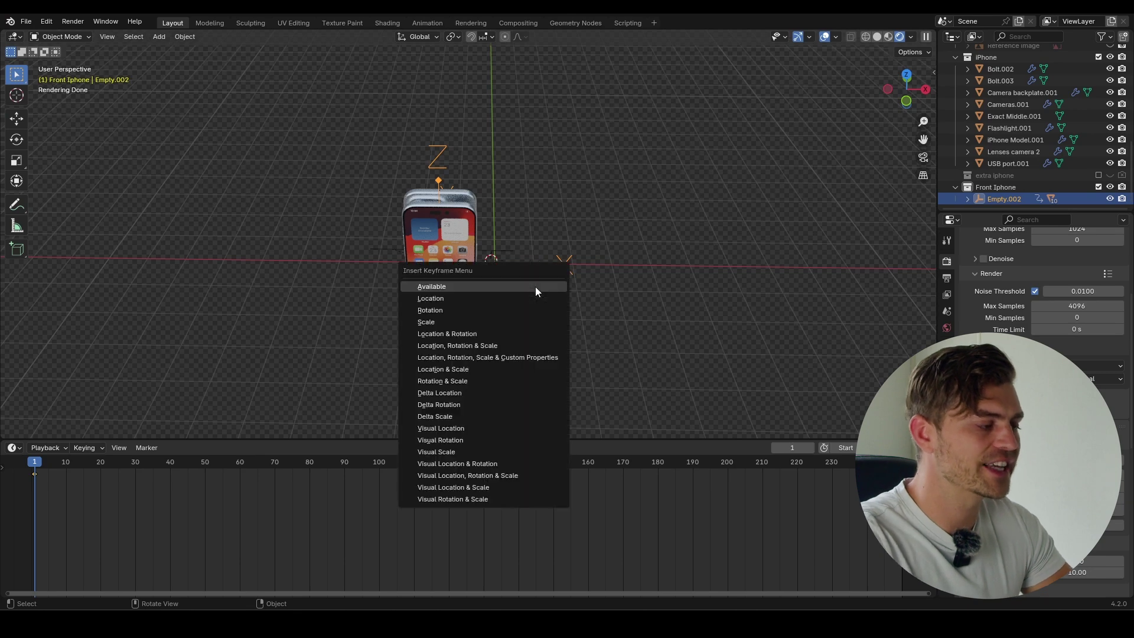
{"action": "left_click", "coordinate": [445, 322]}
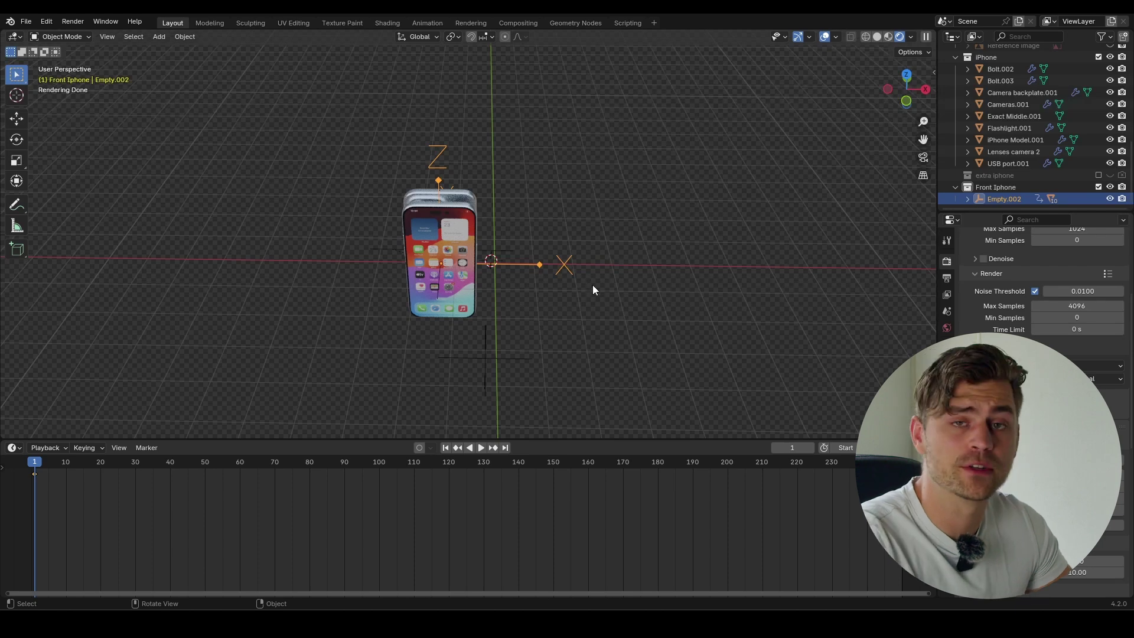
- Return to the camera view and set the current frame to 72
{"action": "key", "text": "KP_0"}
{"action": "key", "text": "shift+Right"}
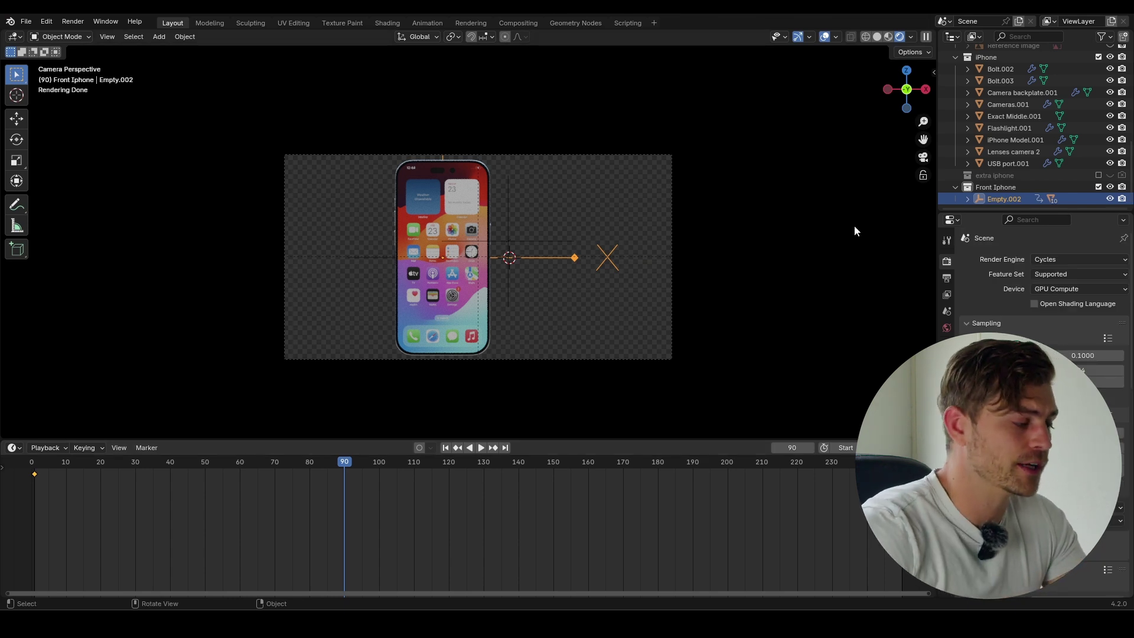
{"action": "scroll", "coordinate": [415, 468], "scroll_direction": "down", "scroll_amount": 18, "text": "alt"}
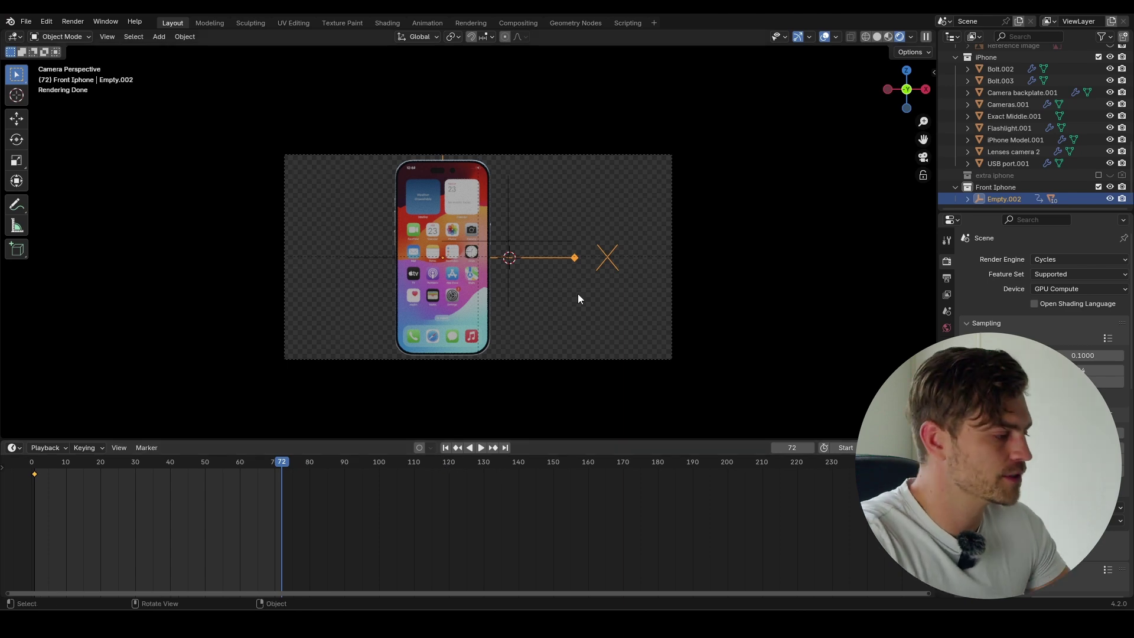
{"action": "key", "text": "g"}
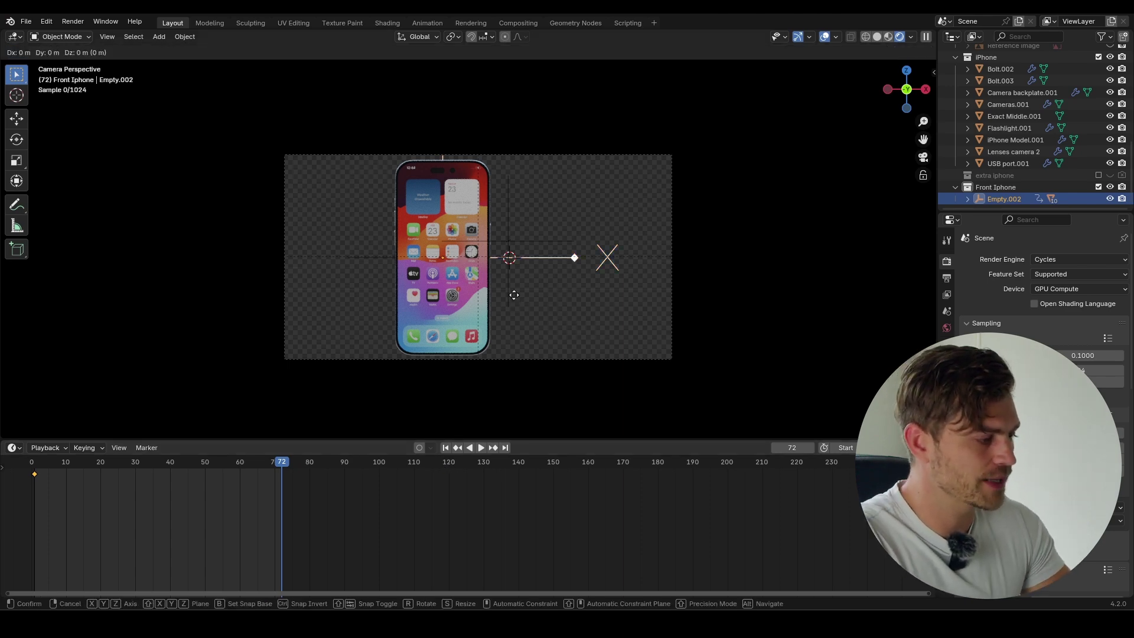
{"action": "key", "text": "x"}
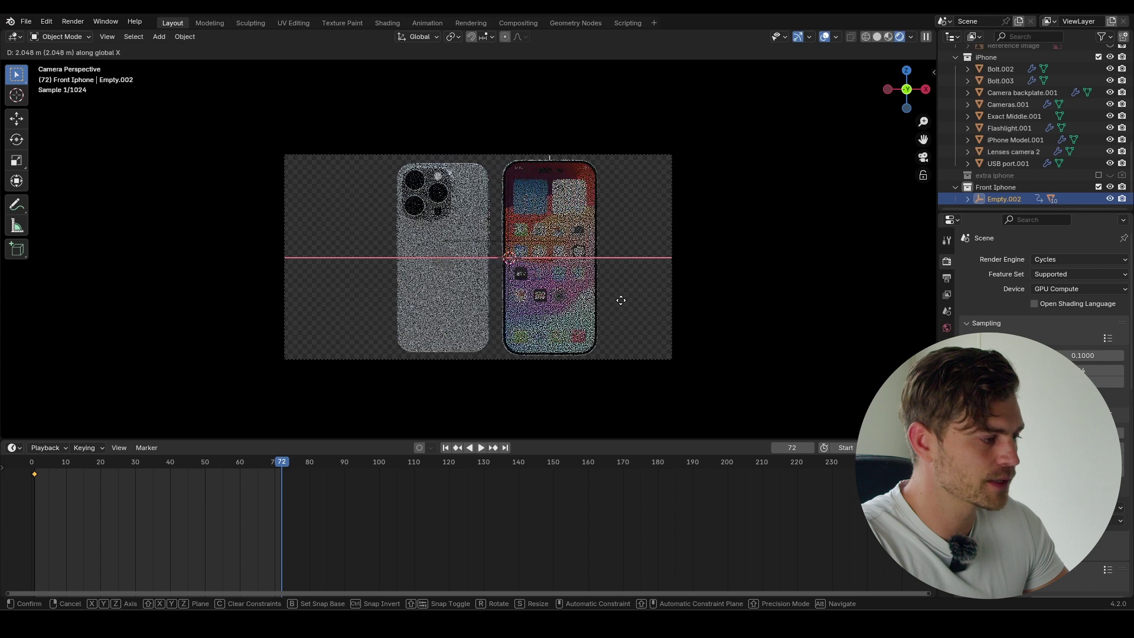
{"action": "key", "text": "Escape"}
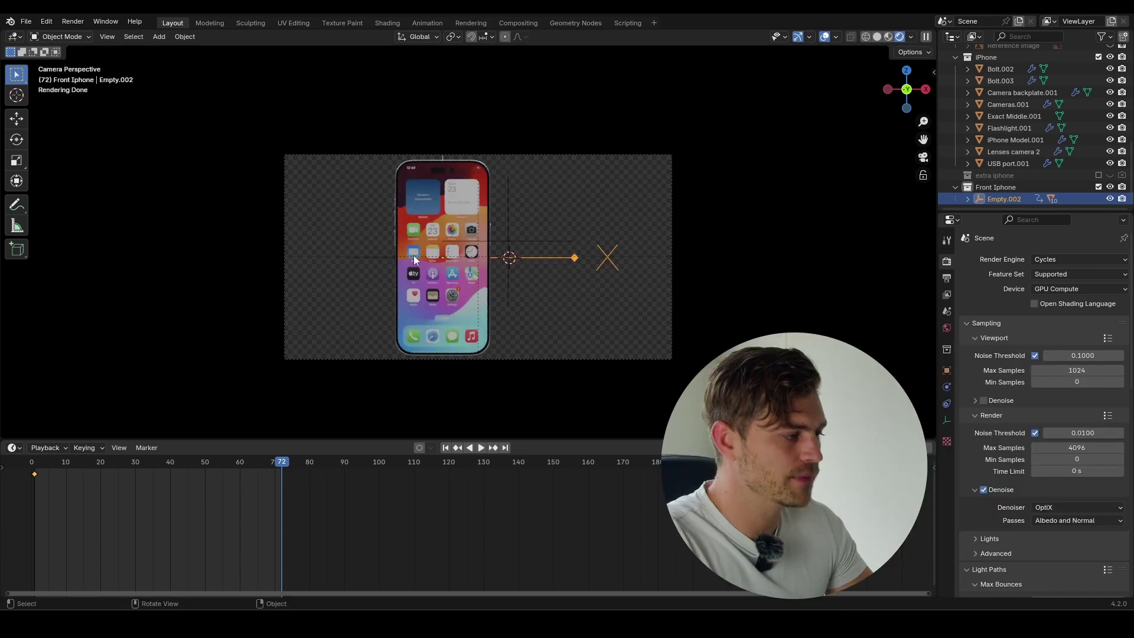
- Select the camera, bring up its composition guide settings, and move it about -0.67 m along X to centre the front iPhone in frame
{"action": "left_click", "coordinate": [577, 155]}
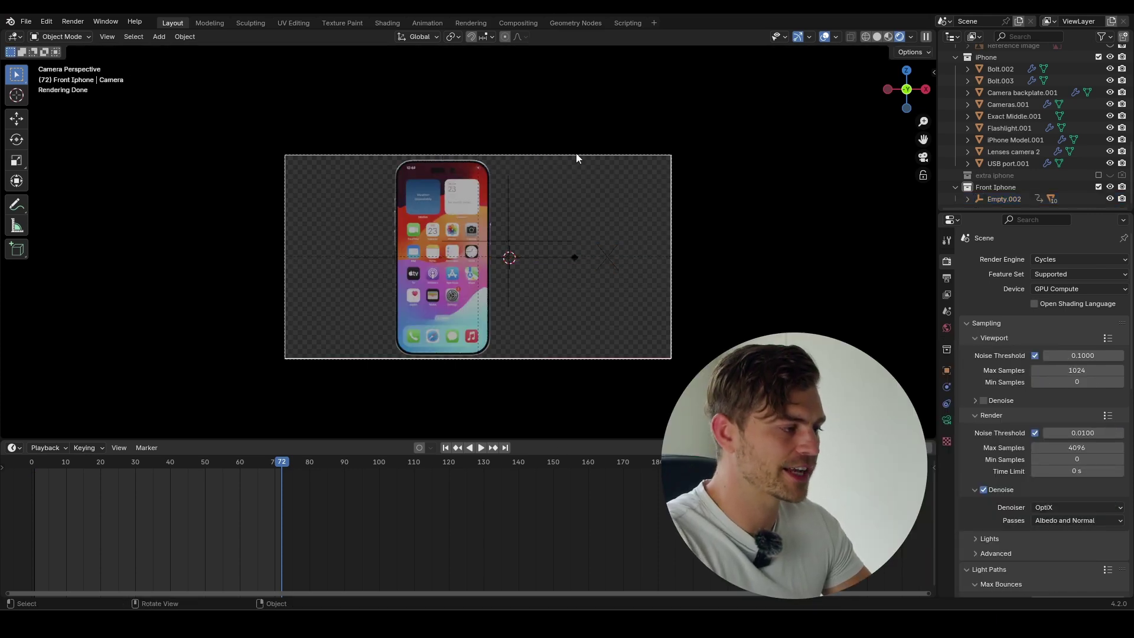
{"action": "left_click", "coordinate": [947, 420]}
{"action": "scroll", "coordinate": [1004, 444], "scroll_direction": "down", "scroll_amount": 8}
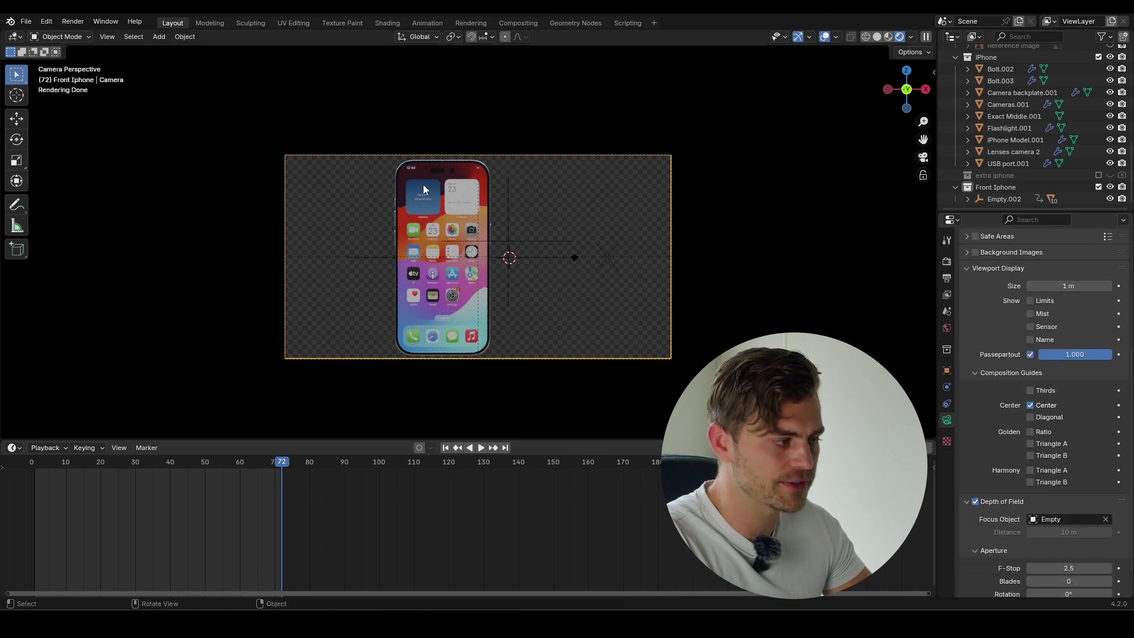
{"action": "scroll", "coordinate": [479, 363], "scroll_direction": "up", "scroll_amount": 2}
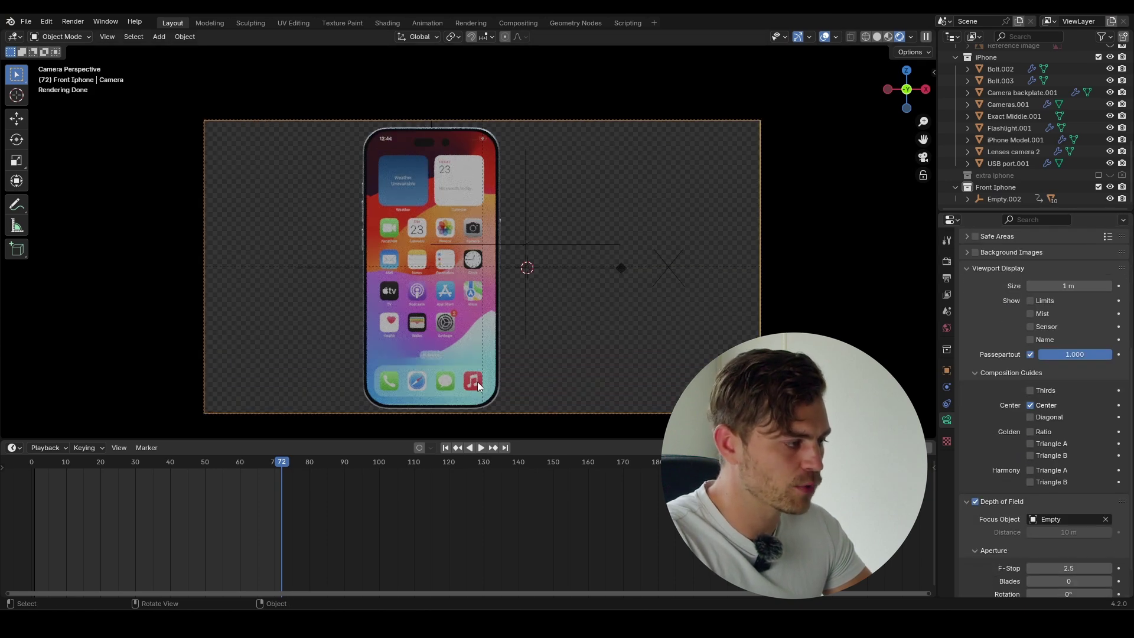
{"action": "key", "text": "g"}
{"action": "key", "text": "x"}
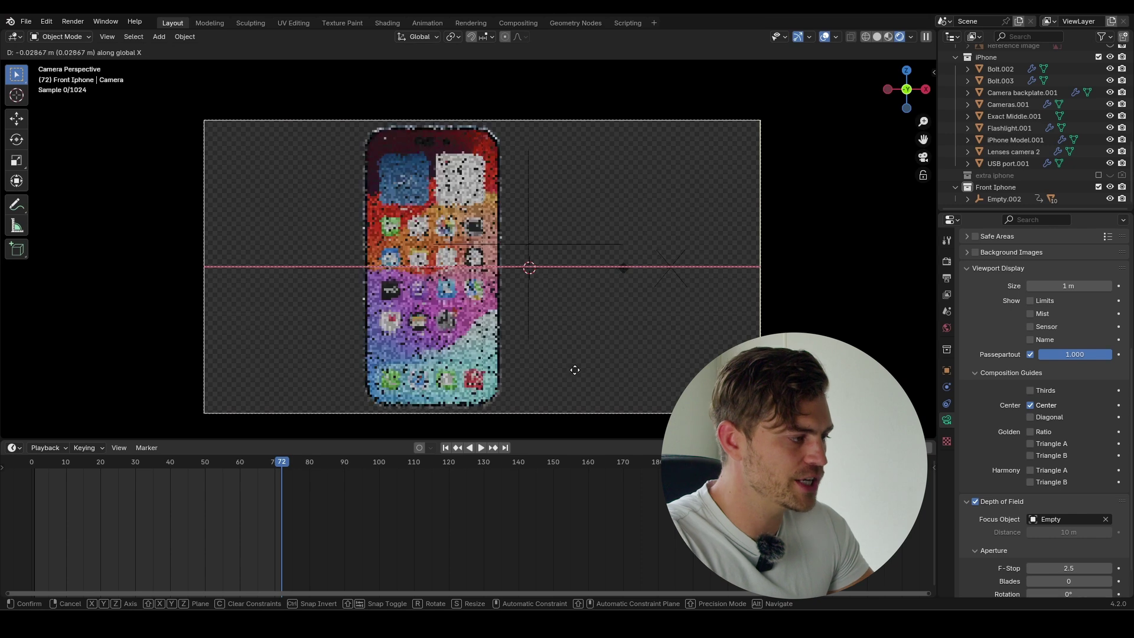
{"action": "mouse_move", "coordinate": [461, 350]}
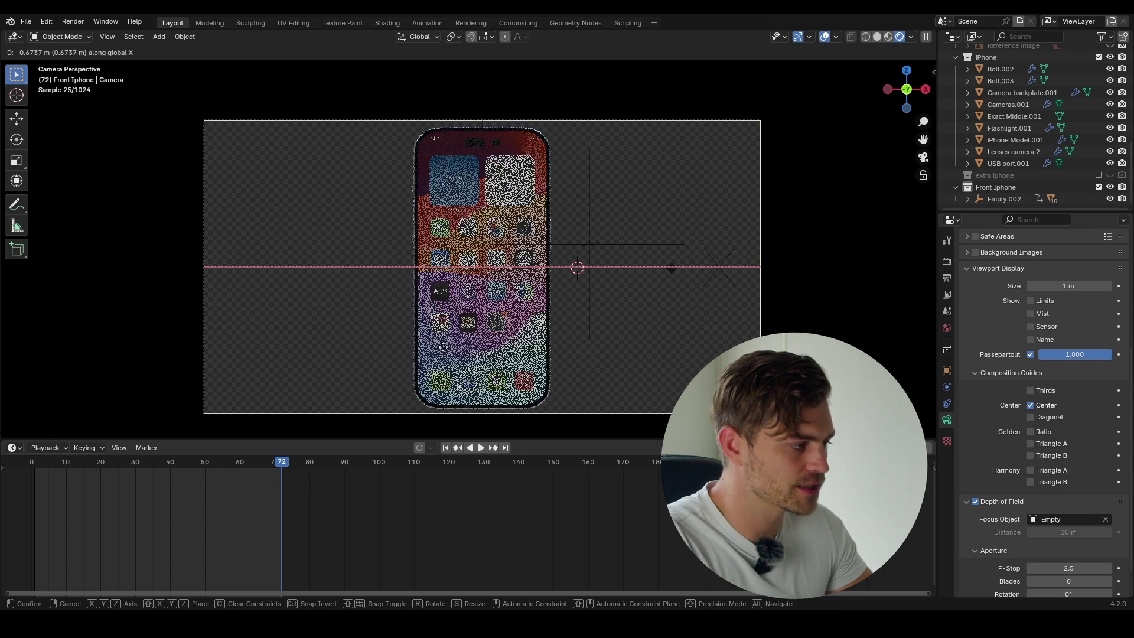
{"action": "left_click", "coordinate": [443, 347]}
{"action": "scroll", "coordinate": [440, 186], "scroll_direction": "down", "scroll_amount": 2}
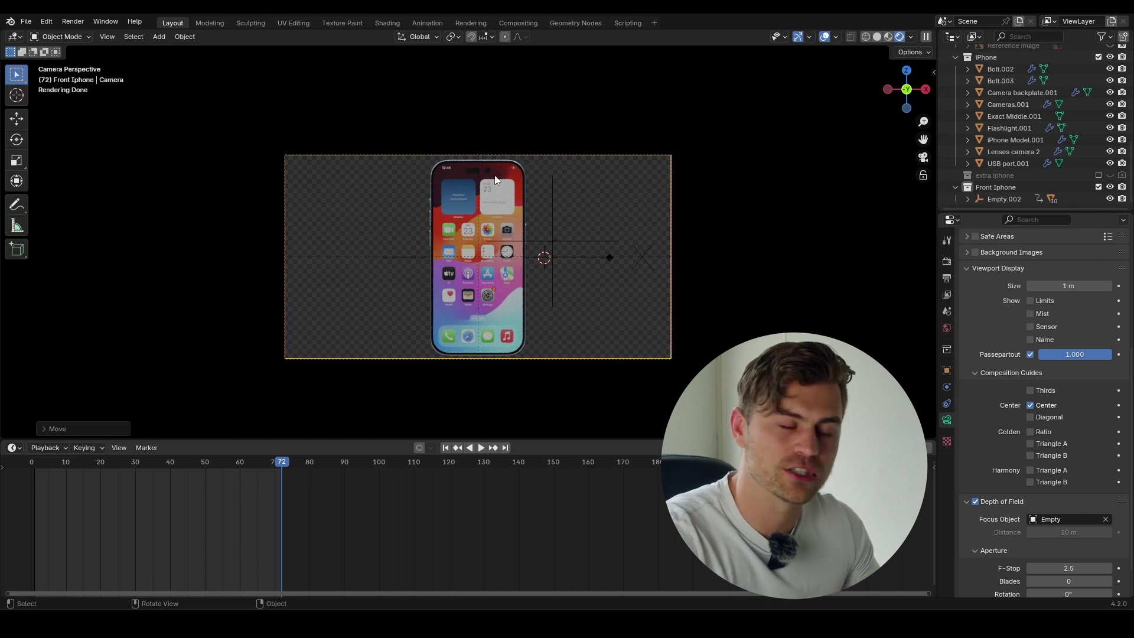
- At frame 72, move the front iPhone's Arrows empty along positive X until its phone clears the rear one, and keyframe it
{"action": "left_click", "coordinate": [585, 257]}
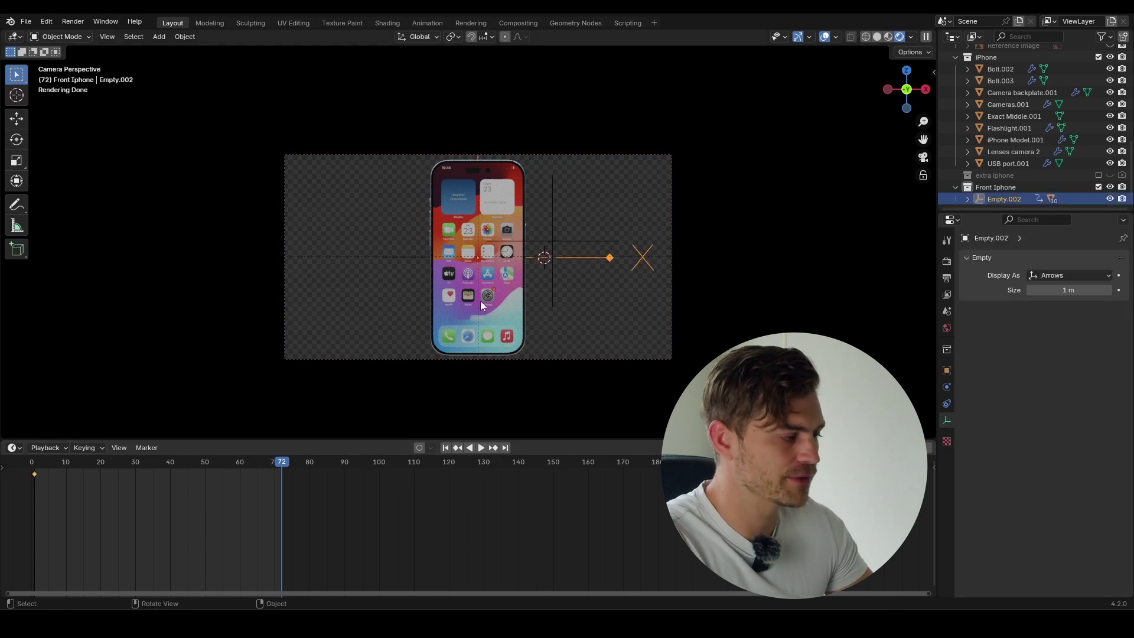
{"action": "key", "text": "g"}
{"action": "key", "text": "y"}
{"action": "key", "text": "x"}
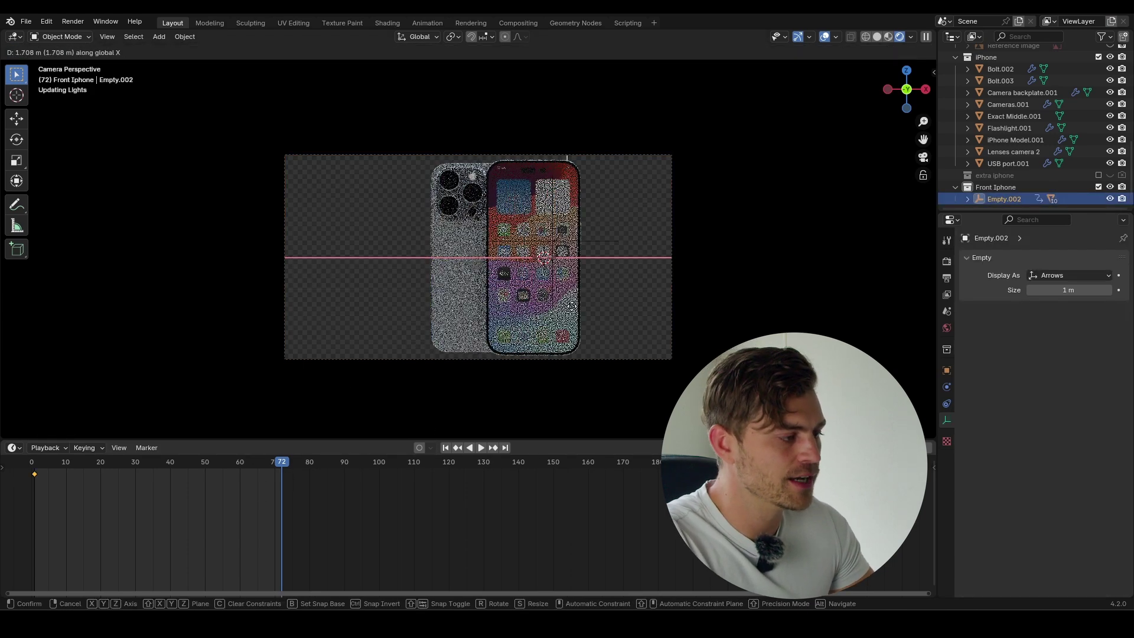
{"action": "left_click", "coordinate": [581, 307]}
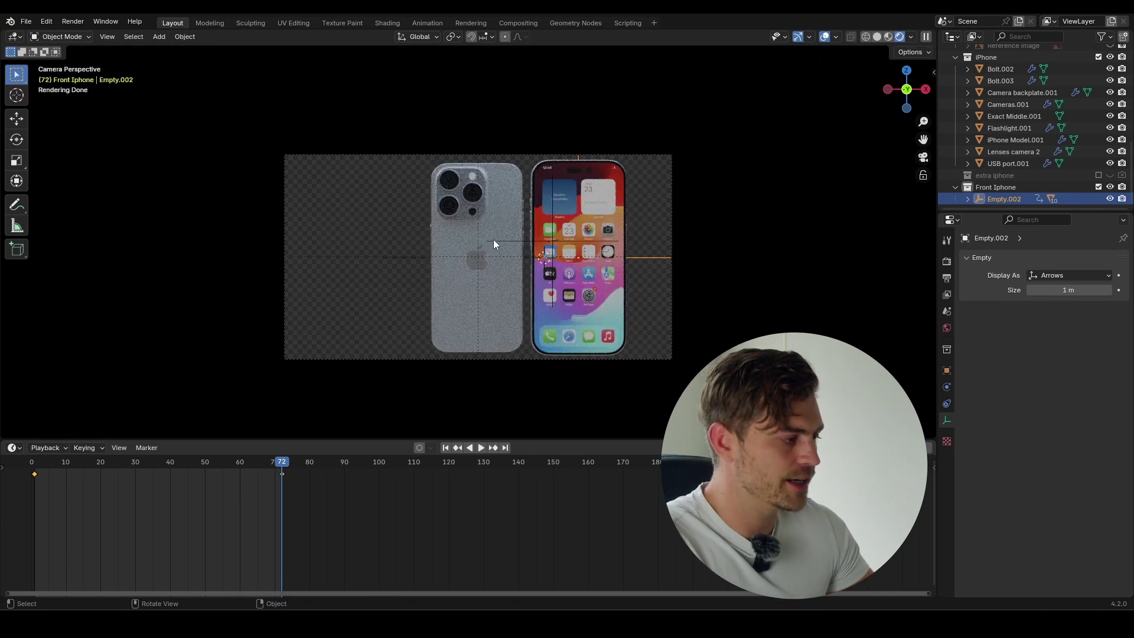
- Keyframe the rear iPhone's Plain Axes empty at frame 1, and again at frame 72 after moving it about -2.04 m along X
{"action": "left_click", "coordinate": [415, 258]}
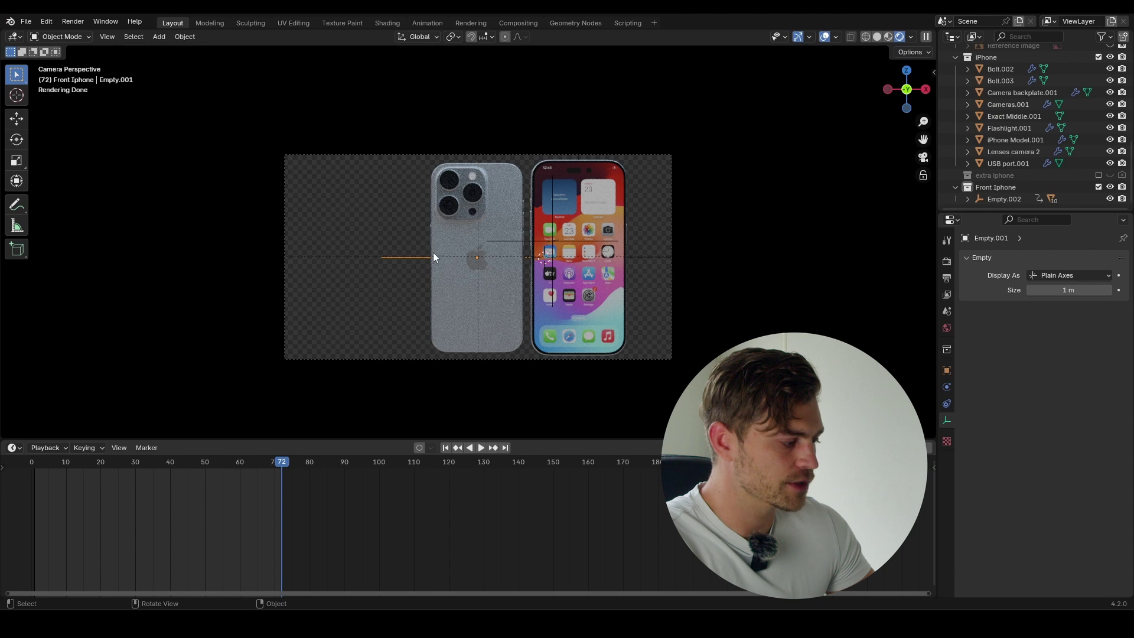
{"action": "left_click", "coordinate": [34, 464]}
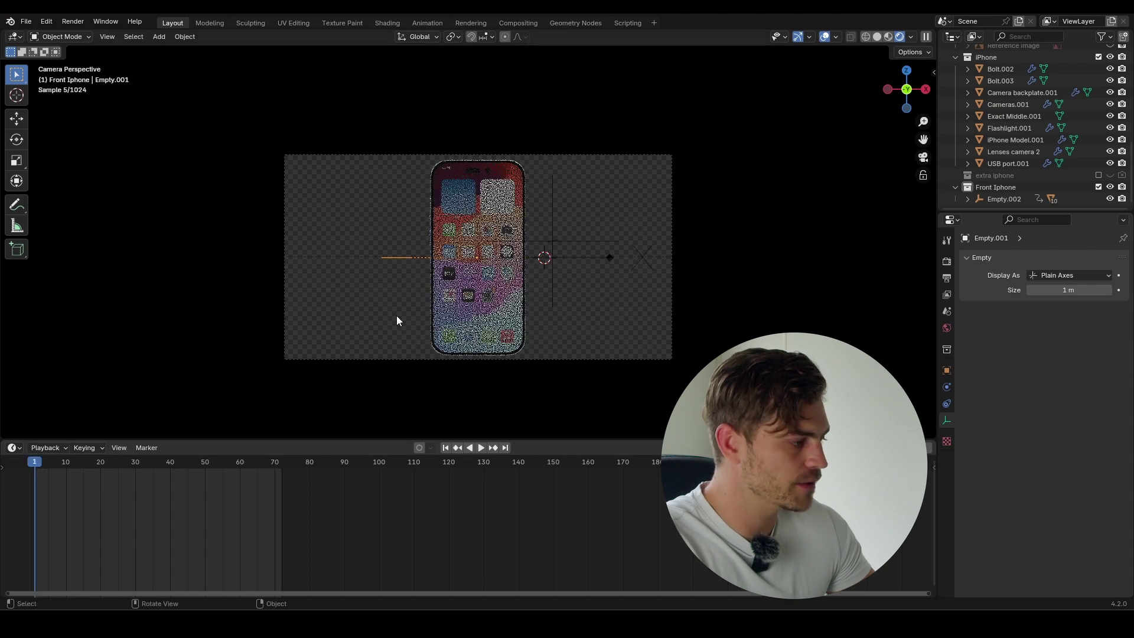
{"action": "left_click", "coordinate": [283, 467]}
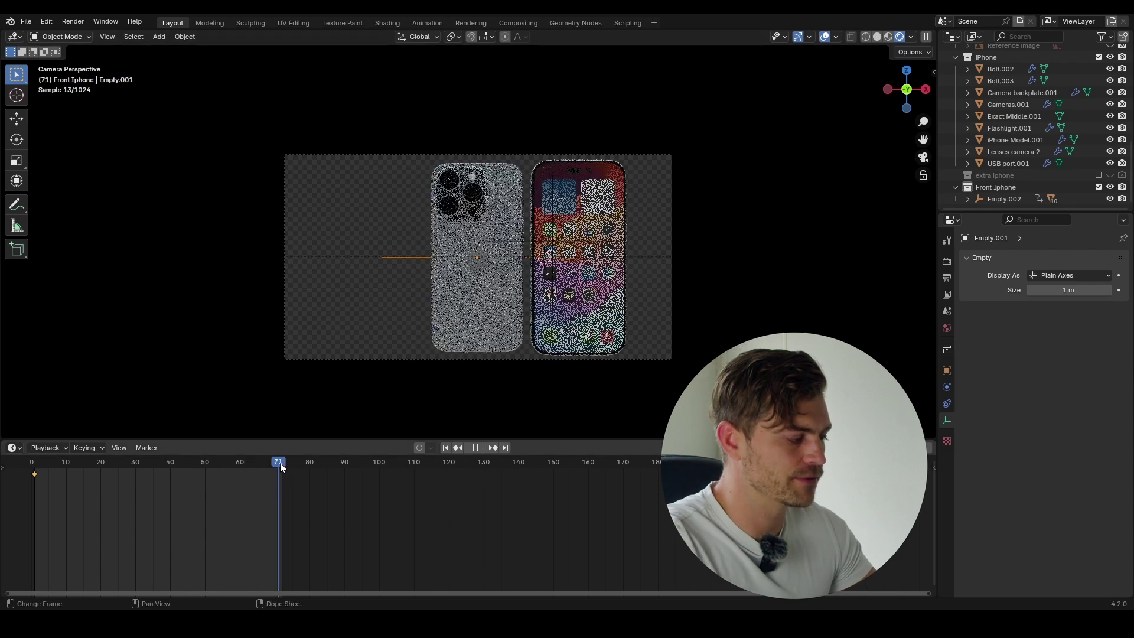
{"action": "key", "text": "g"}
{"action": "key", "text": "x"}
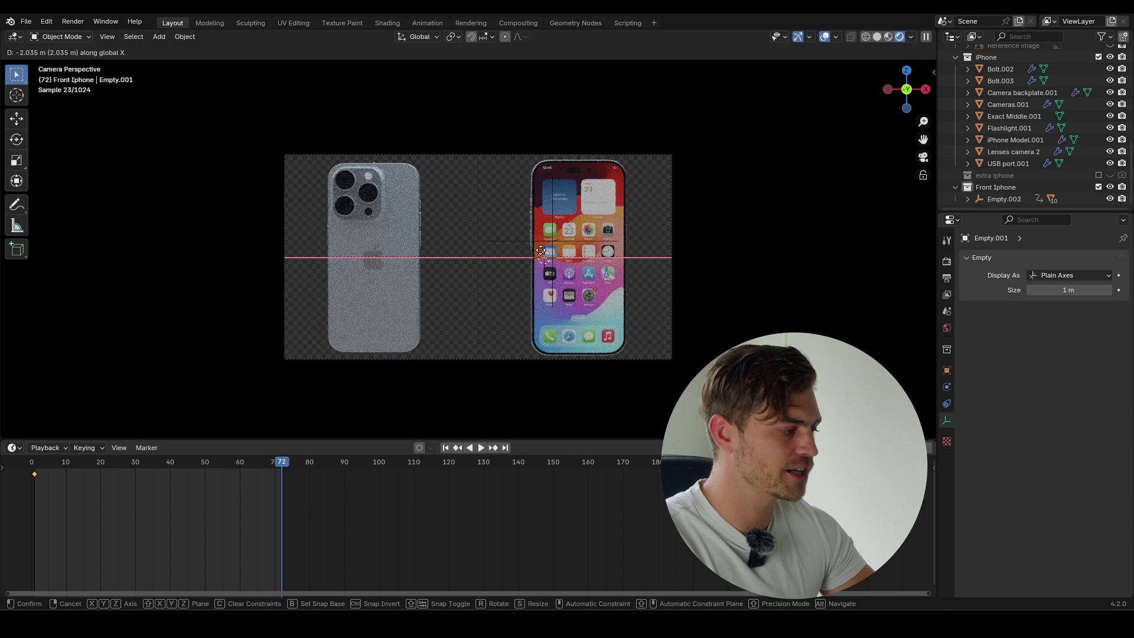
{"action": "left_click", "coordinate": [542, 252]}
{"action": "key", "text": "i"}
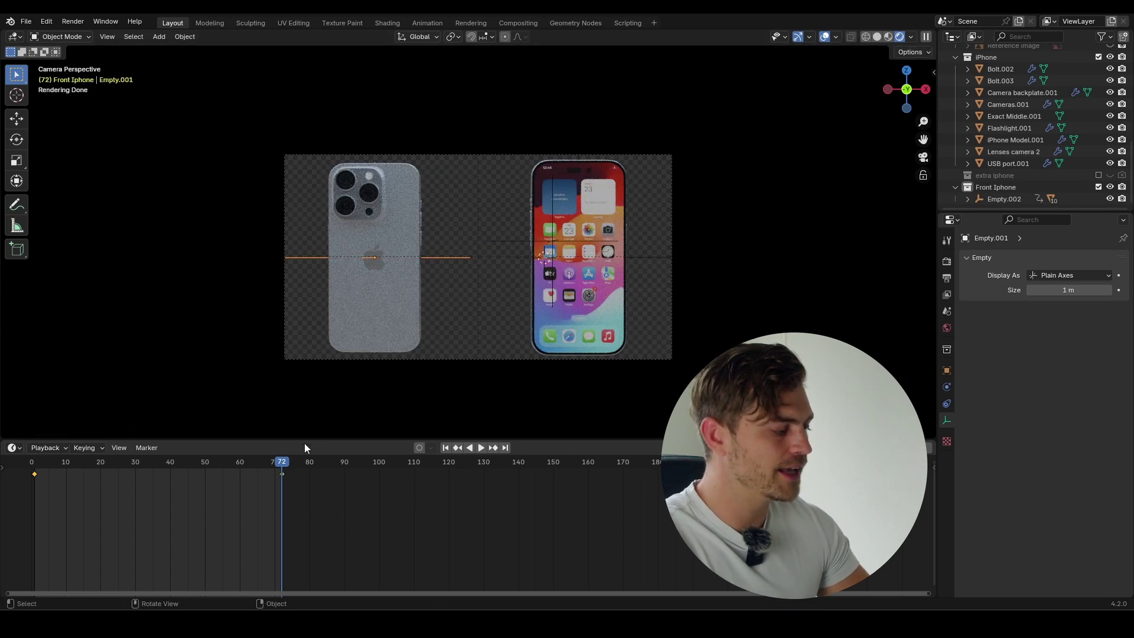
- Play the animation from the start, return to frame 1 and save the file
{"action": "left_click", "coordinate": [445, 447]}
{"action": "key", "text": "space"}
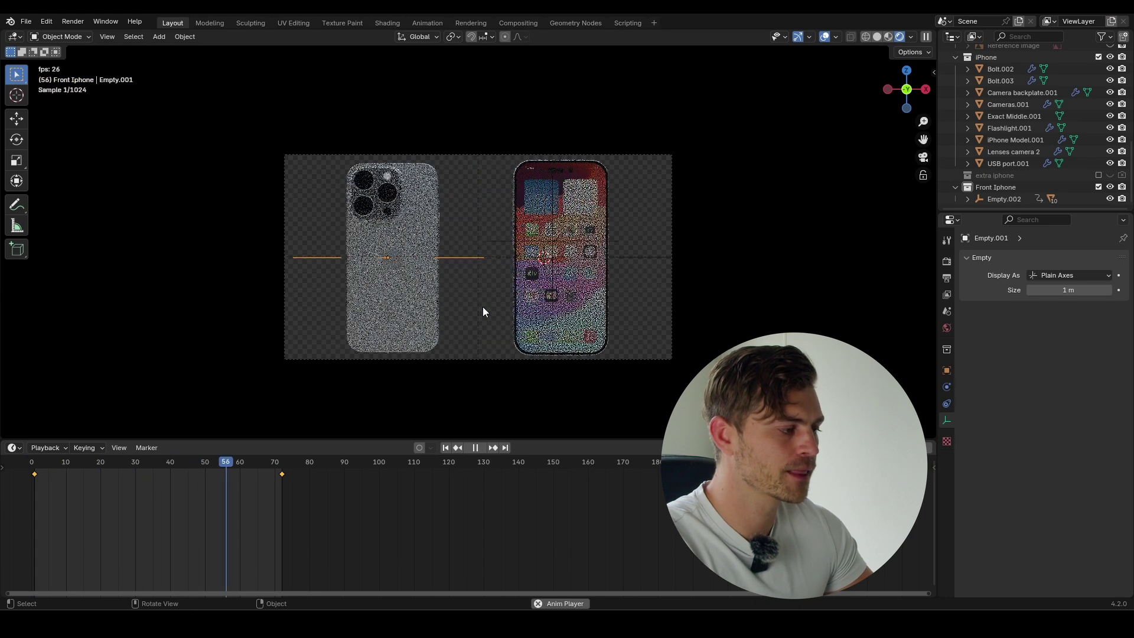
{"action": "key", "text": "space"}
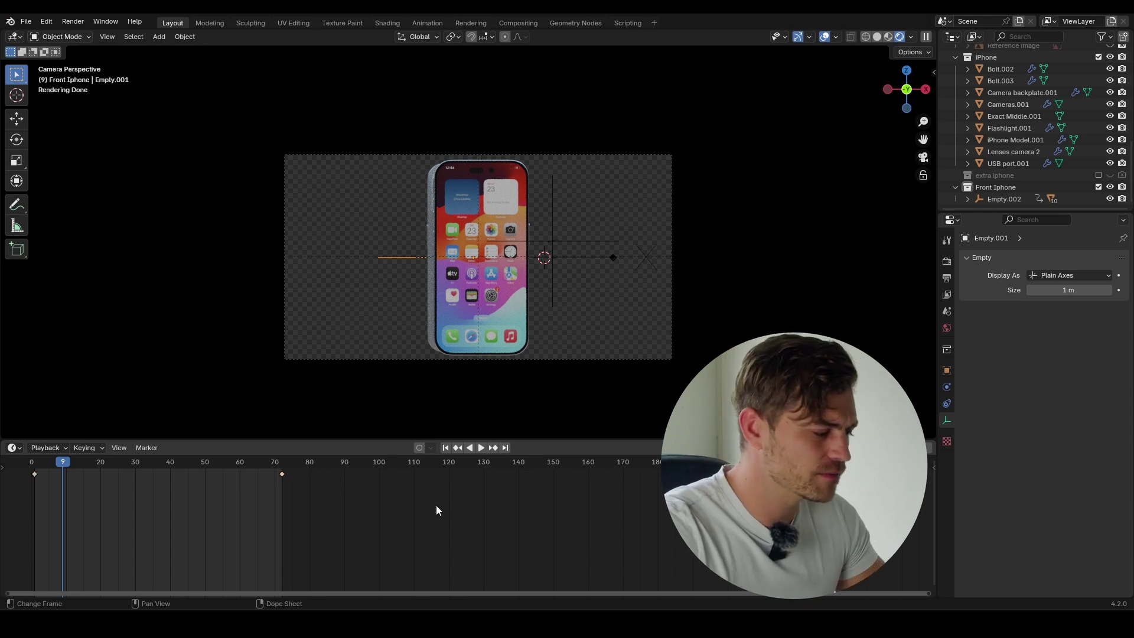
{"action": "left_click", "coordinate": [447, 453]}
{"action": "key", "text": "ctrl+s"}
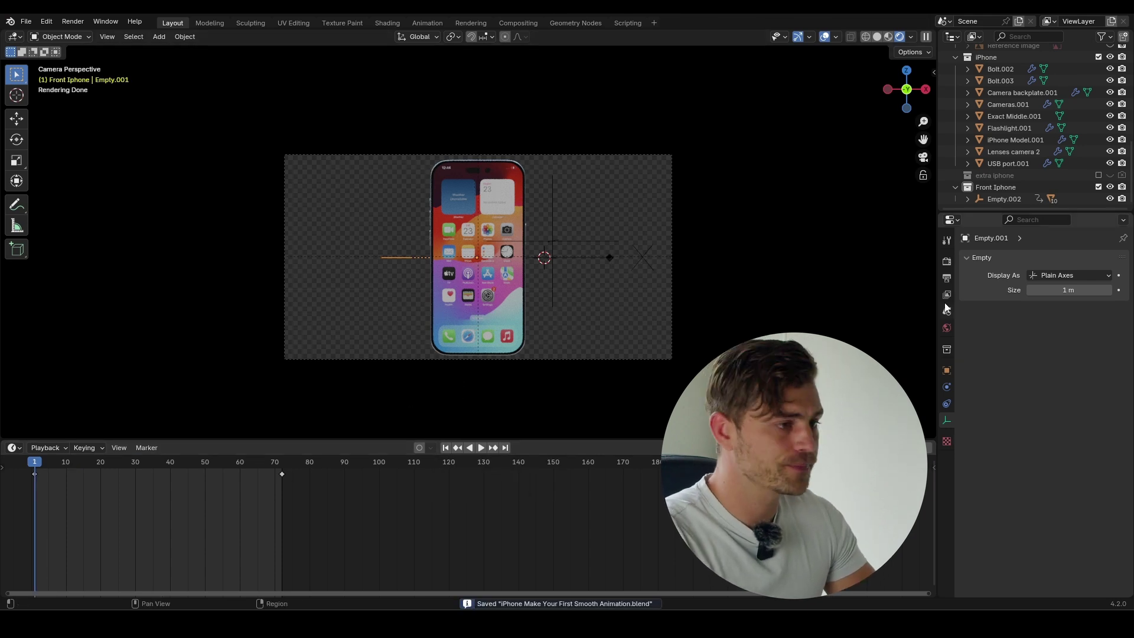
- Switch the viewport to solid shading and play the phones' sliding animation
{"action": "left_click", "coordinate": [878, 37]}
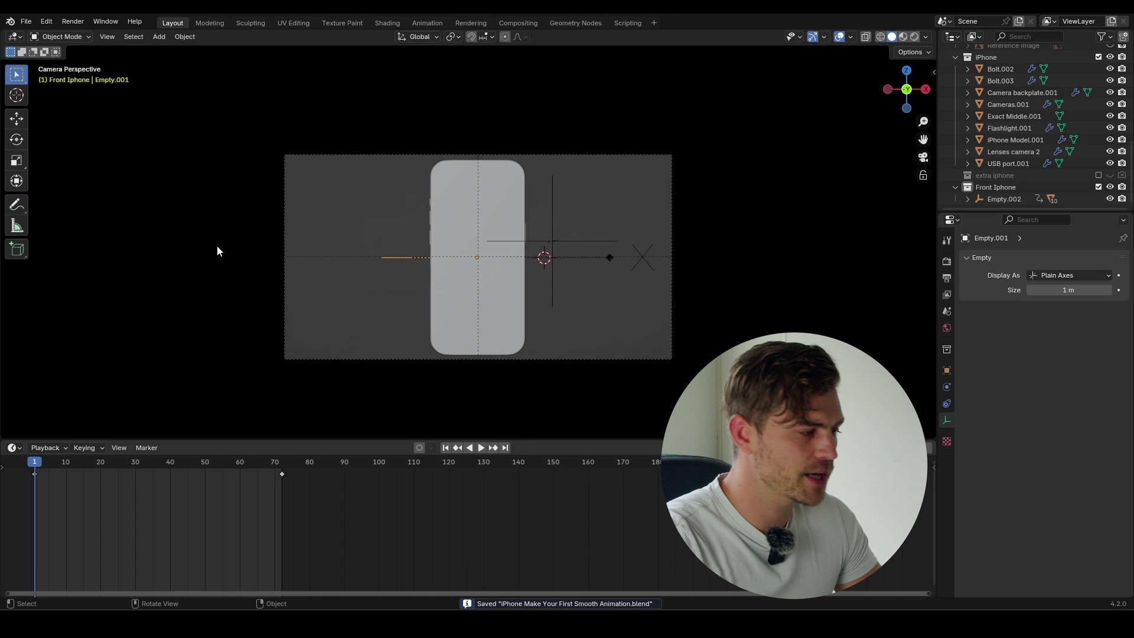
{"action": "left_click", "coordinate": [43, 450]}
{"action": "left_click", "coordinate": [441, 298]}
{"action": "key", "text": "space"}
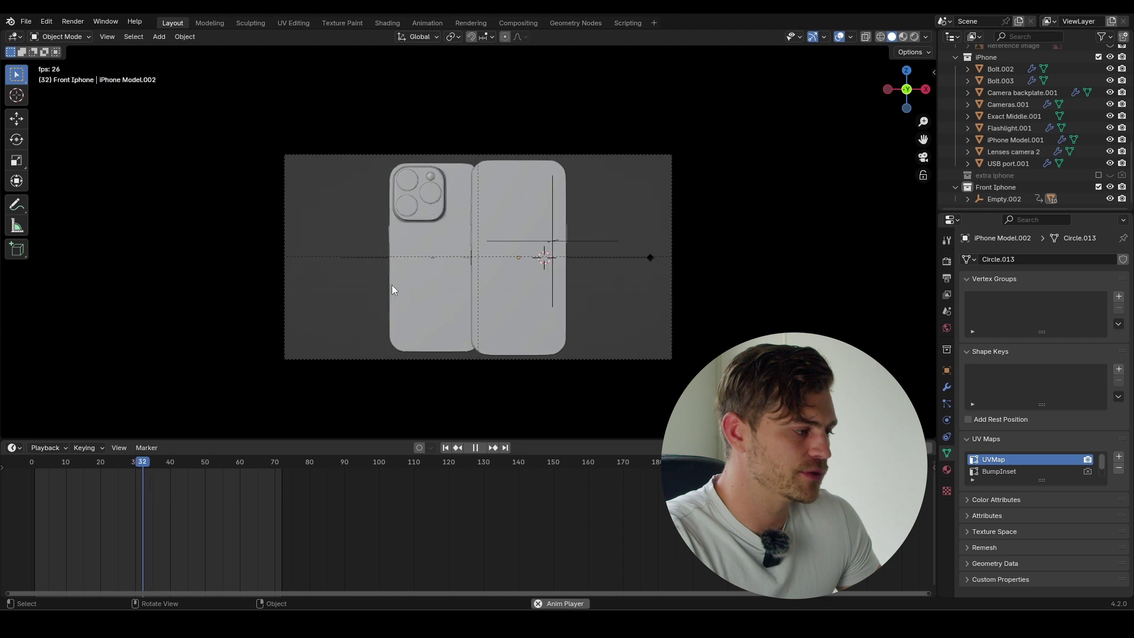
- Stop the animation playback and switch the lower editor area to the Graph Editor
{"action": "key", "text": "space"}
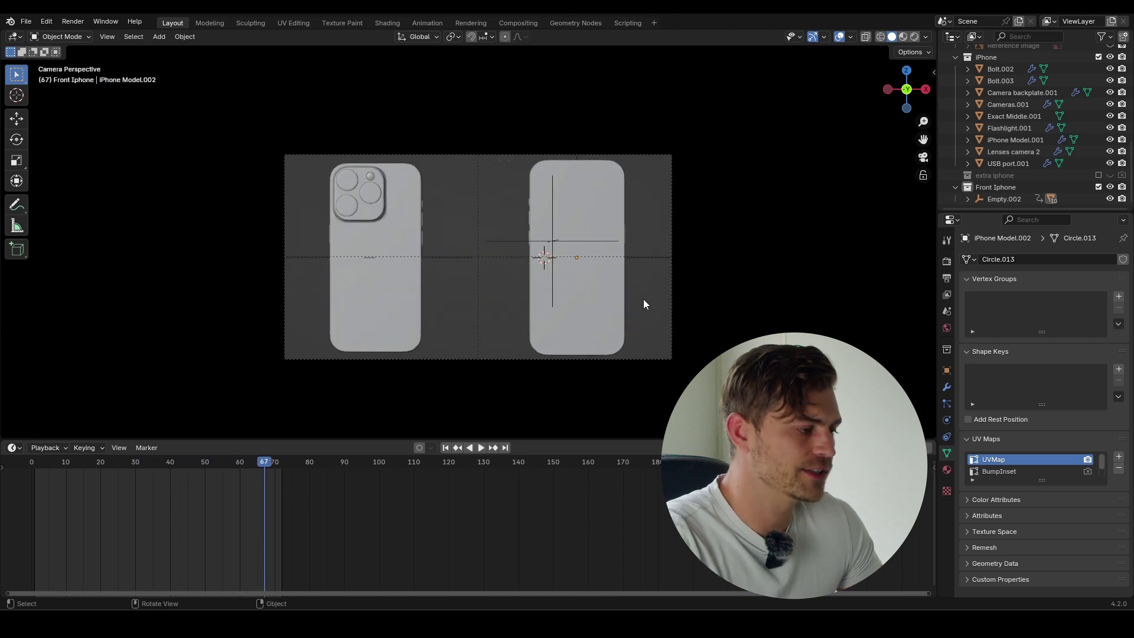
{"action": "key", "text": "bracketleft"}
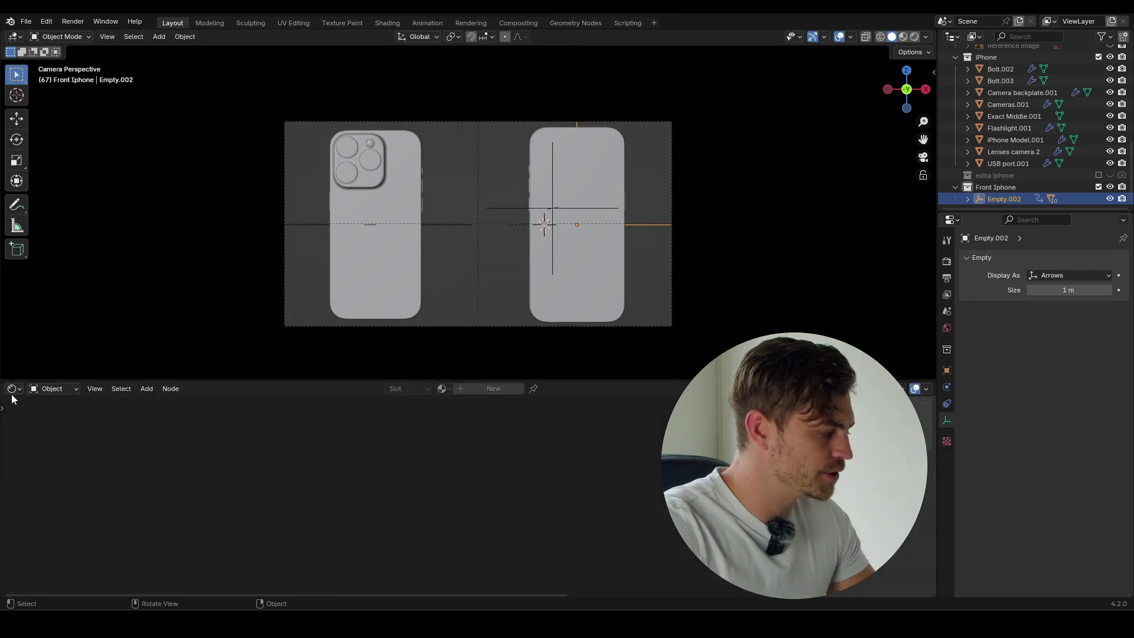
{"action": "left_click", "coordinate": [13, 389]}
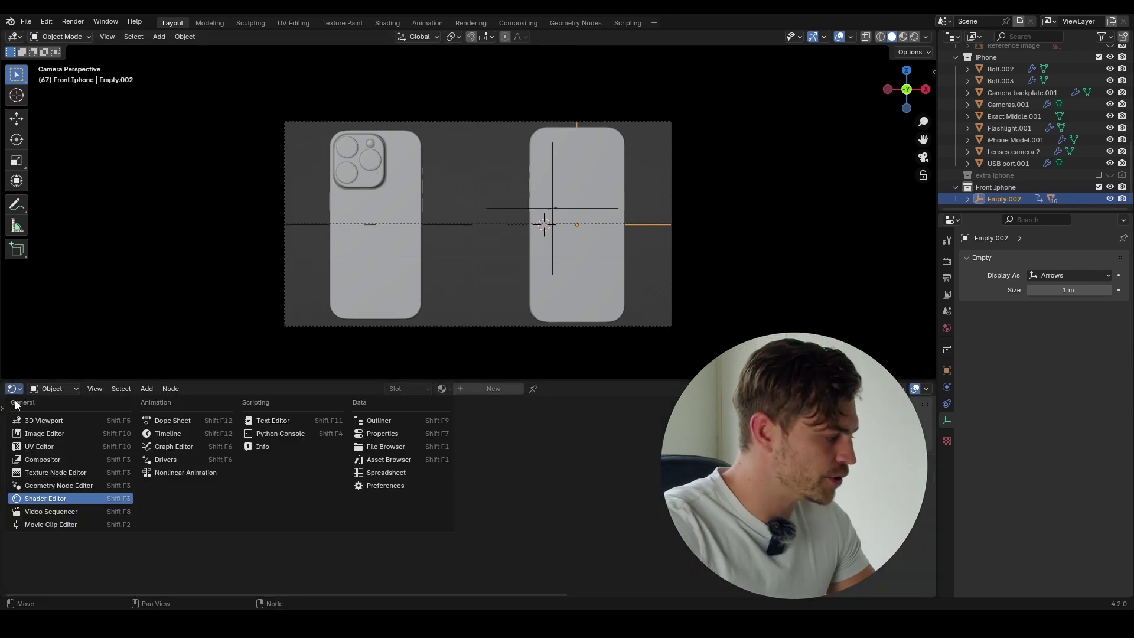
{"action": "left_click", "coordinate": [190, 450]}
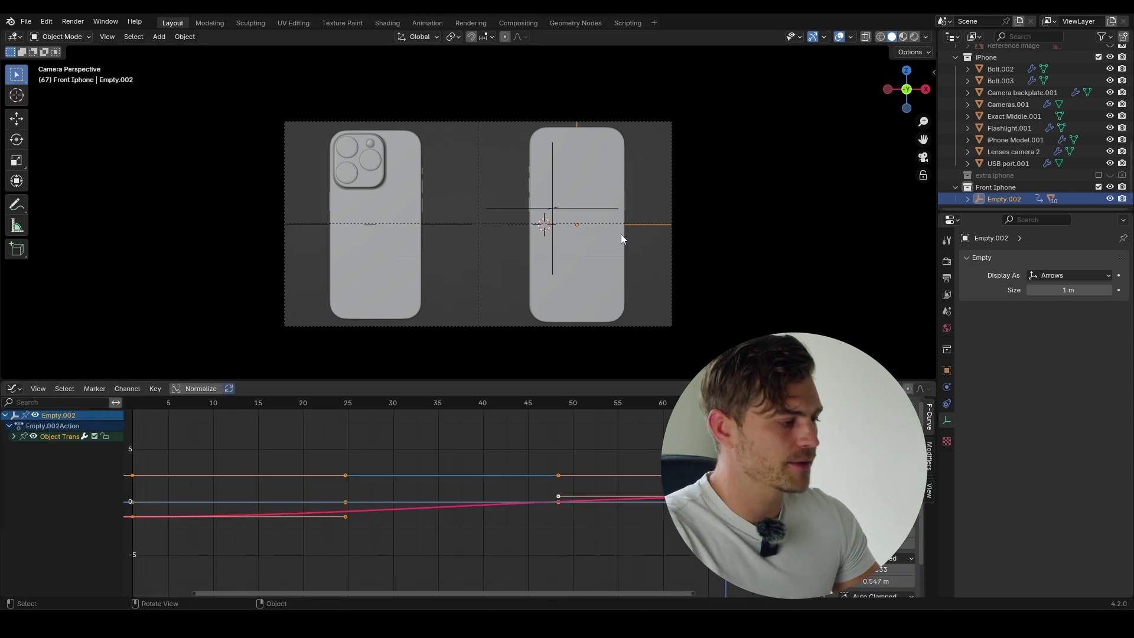
- Compare the curves of both phones' empties, select the front iPhone's Arrows empty and frame its rising X curve in the Graph Editor
{"action": "left_click", "coordinate": [443, 224]}
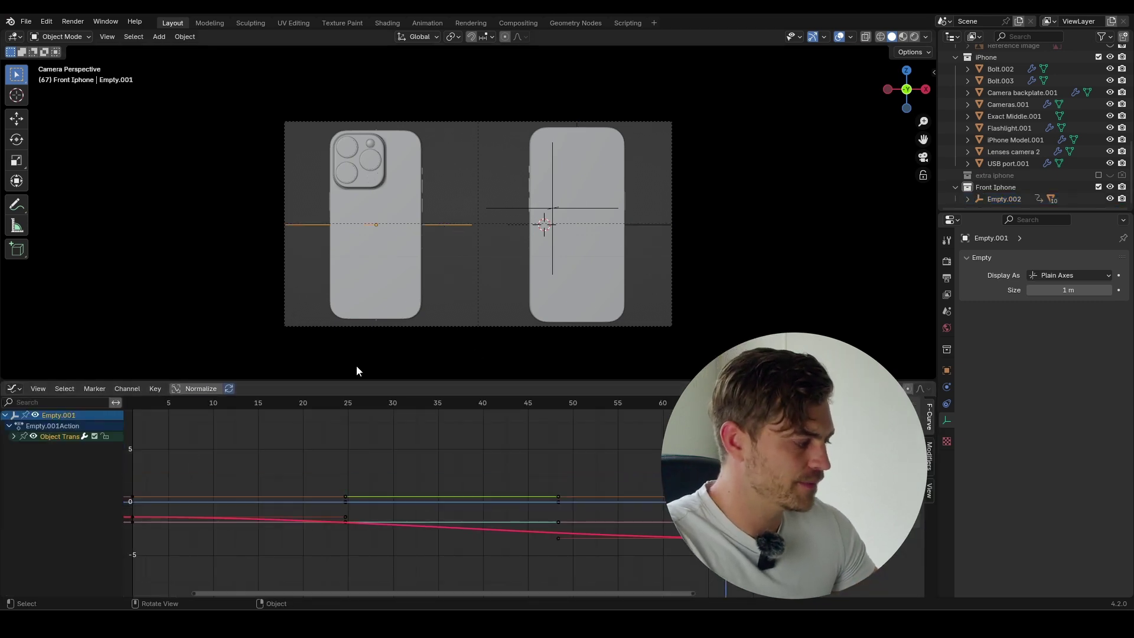
{"action": "middle_click_drag", "start_coordinate": [469, 208], "coordinate": [473, 244]}
{"action": "left_click", "coordinate": [617, 239]}
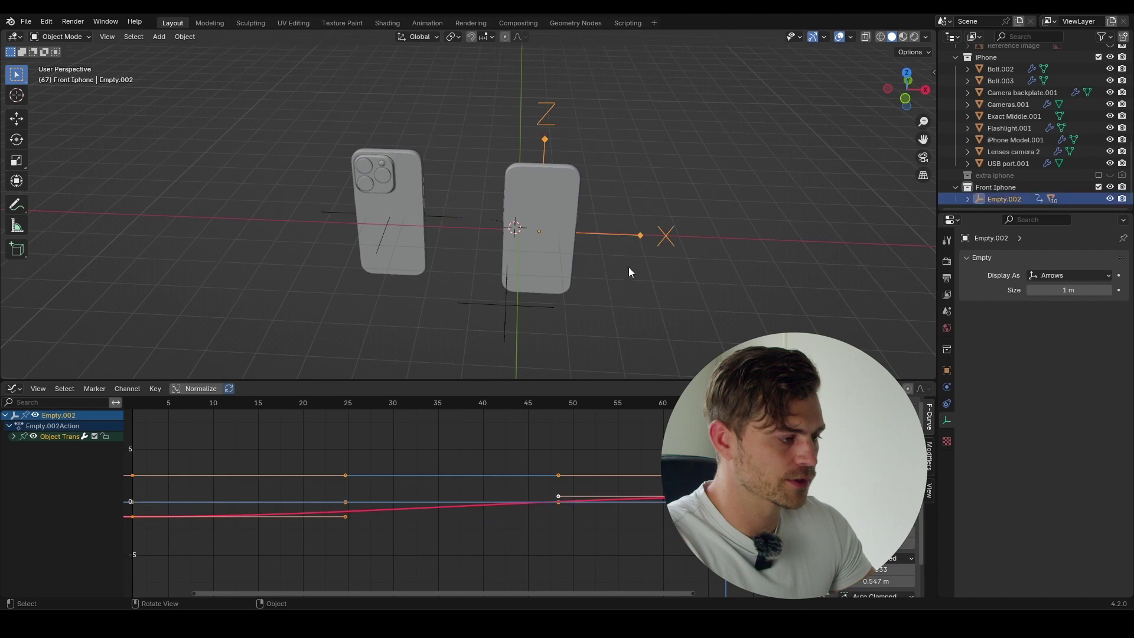
{"action": "key", "text": "Home"}
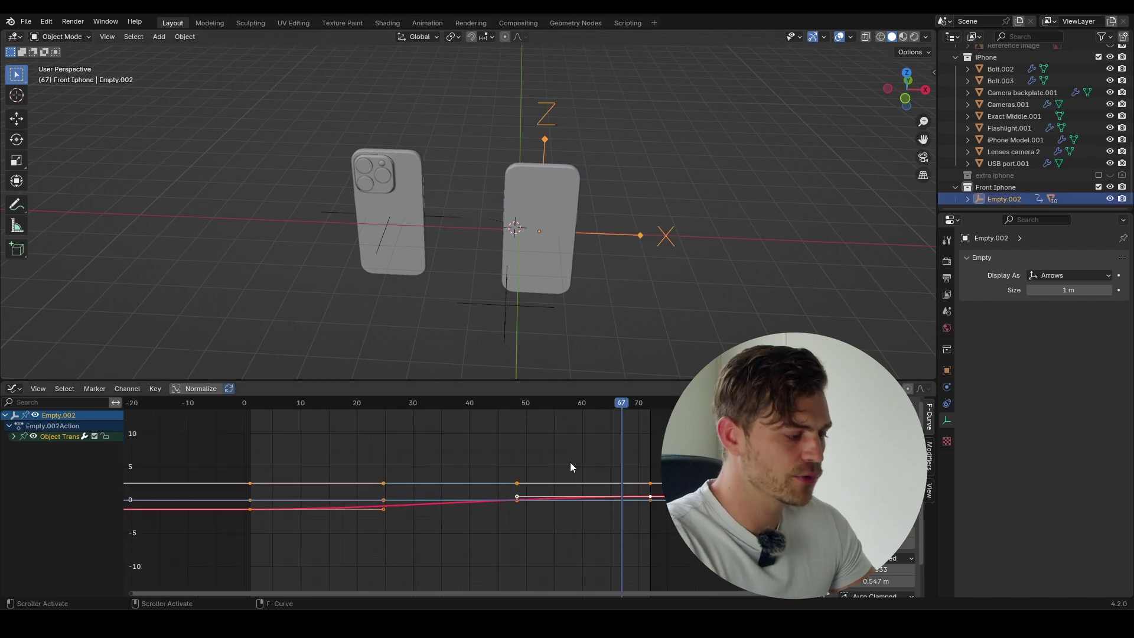
{"action": "middle_click_drag", "start_coordinate": [569, 465], "coordinate": [319, 583], "text": "ctrl"}
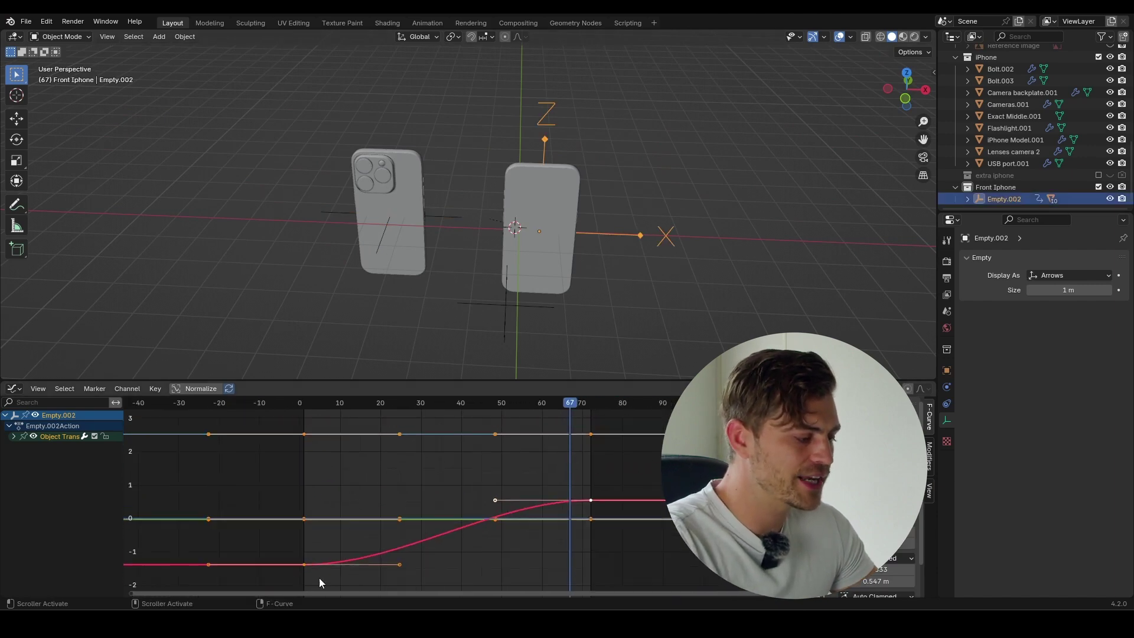
{"action": "scroll", "coordinate": [465, 473], "scroll_direction": "down", "scroll_amount": 1}
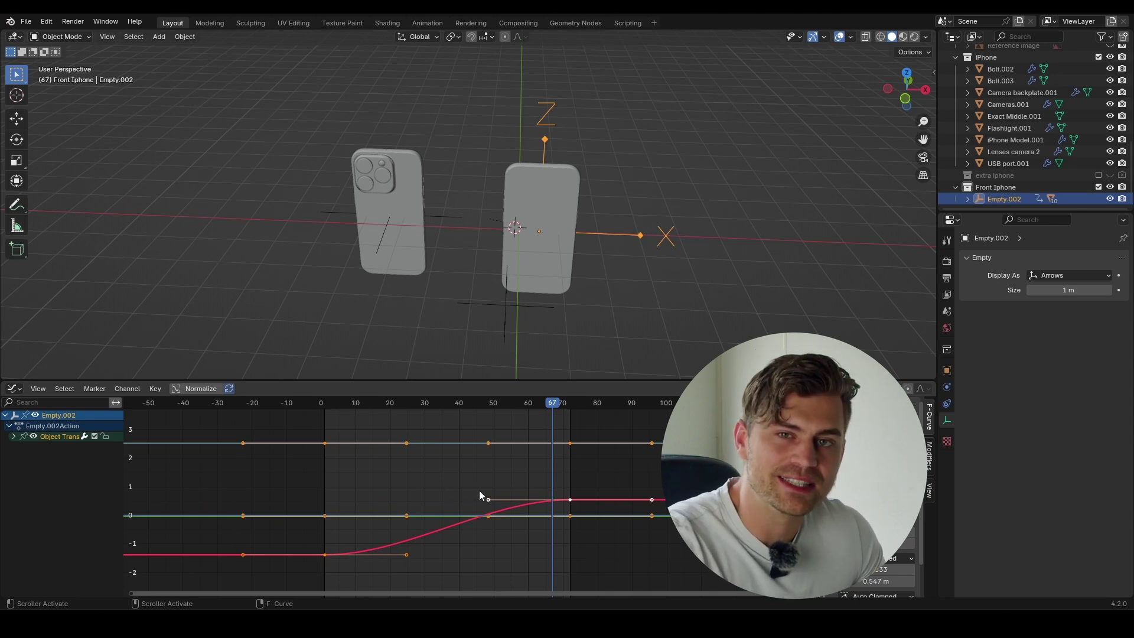
- Expand the front empty's Object Transforms group to list its location, rotation and scale channels, and save the file
{"action": "middle_click_drag", "start_coordinate": [570, 261], "coordinate": [615, 204]}
{"action": "middle_click_drag", "start_coordinate": [520, 256], "coordinate": [532, 281]}
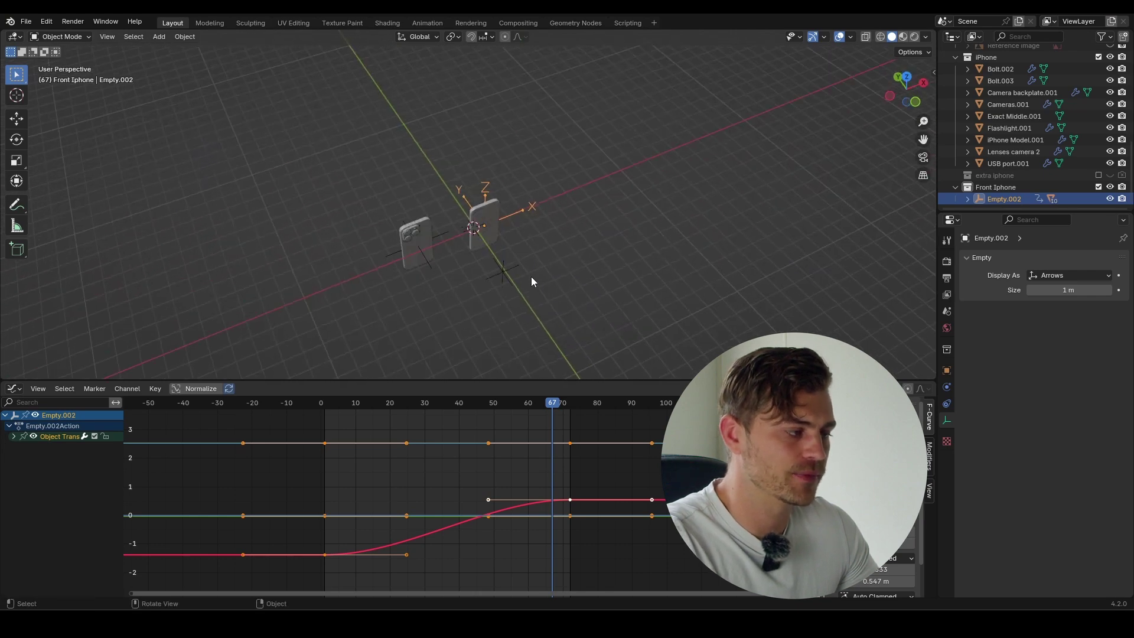
{"action": "middle_click_drag", "start_coordinate": [643, 244], "coordinate": [525, 221]}
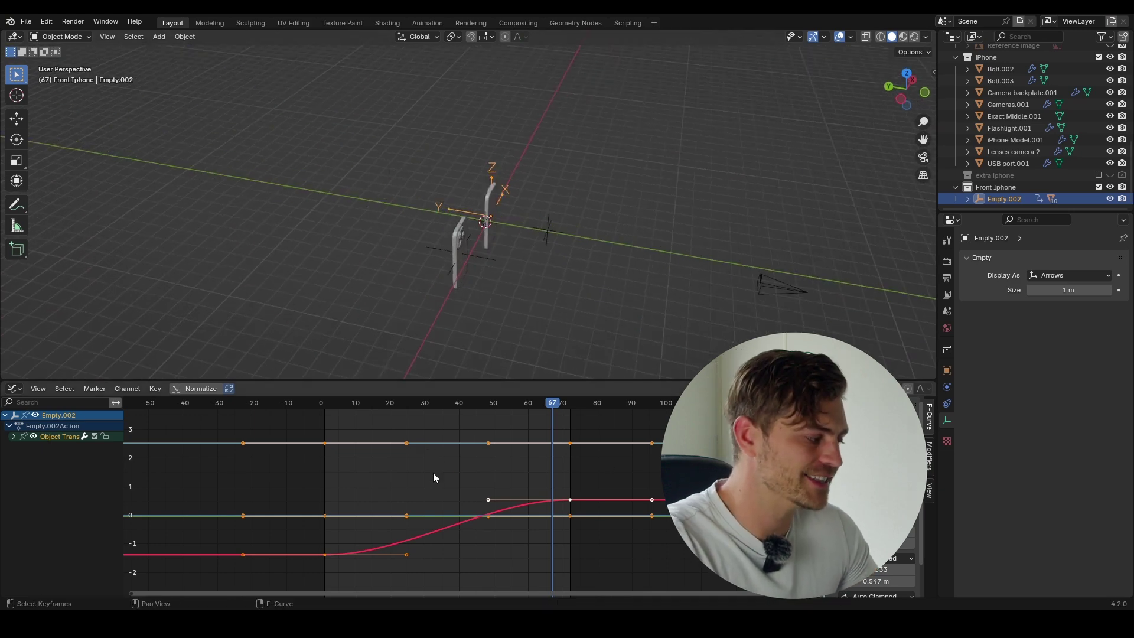
{"action": "left_click", "coordinate": [13, 437]}
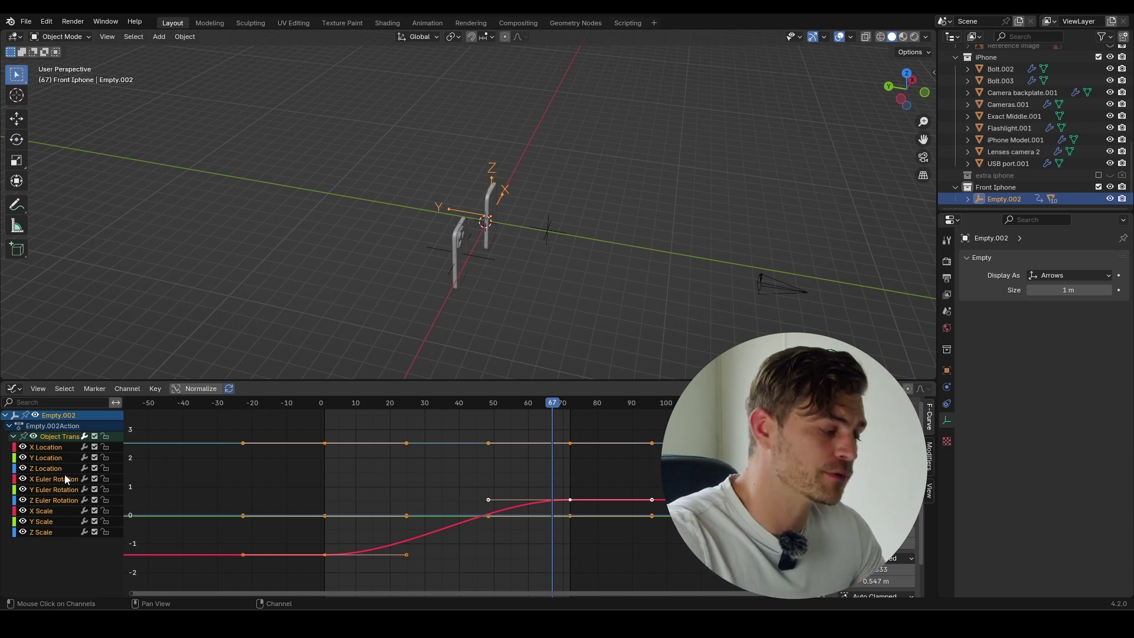
{"action": "middle_click_drag", "start_coordinate": [573, 301], "coordinate": [499, 291]}
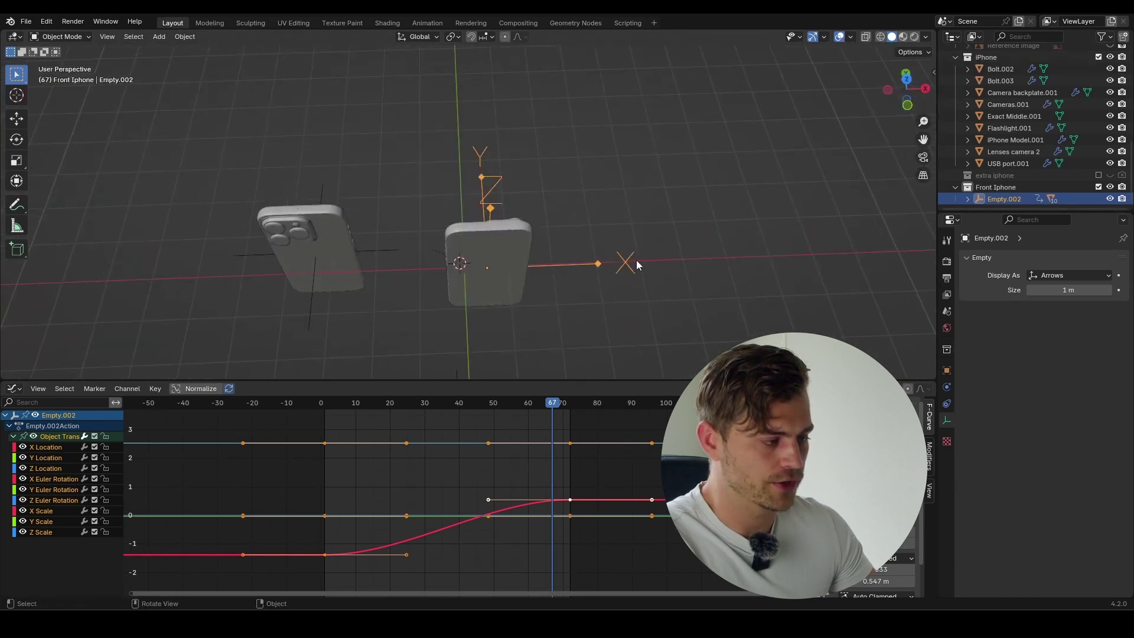
{"action": "middle_click_drag", "start_coordinate": [466, 146], "coordinate": [538, 278]}
{"action": "key", "text": "ctrl+s"}
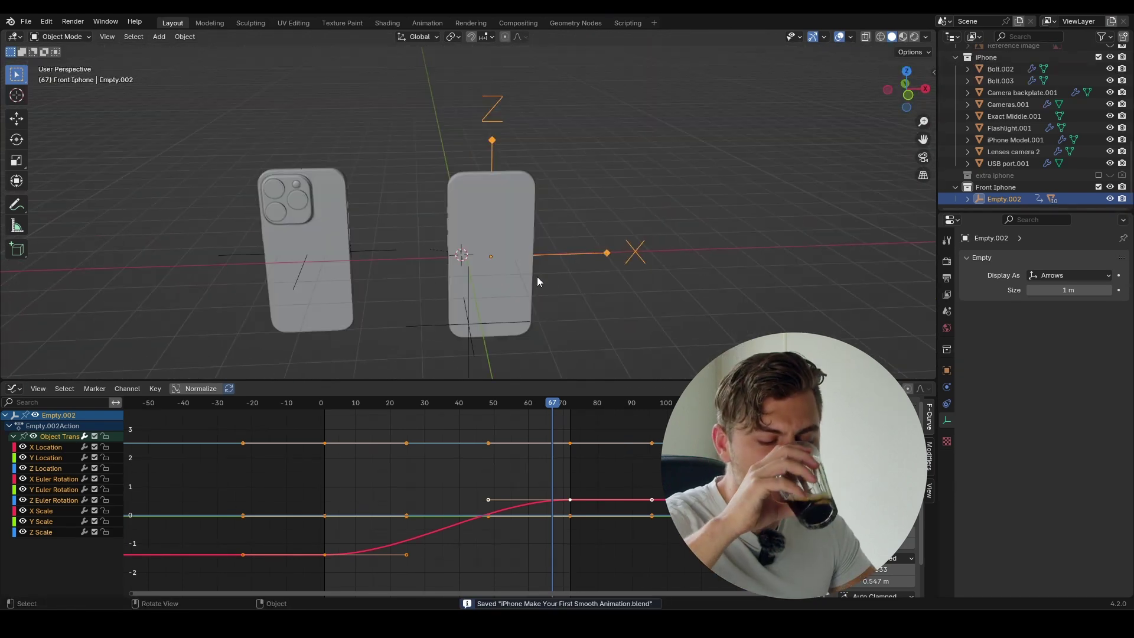
- Review the keyframe and F-Curve defaults in the Animation preferences, setting Unselected Opacity to 0.261, and close the preferences
{"action": "left_click", "coordinate": [47, 22]}
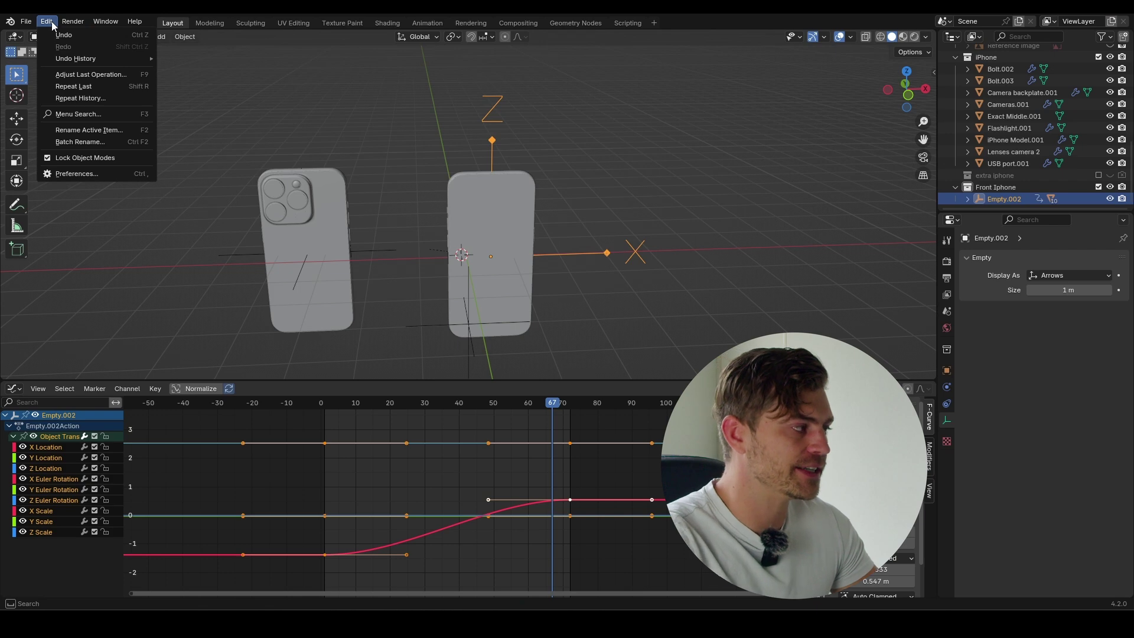
{"action": "left_click", "coordinate": [101, 172]}
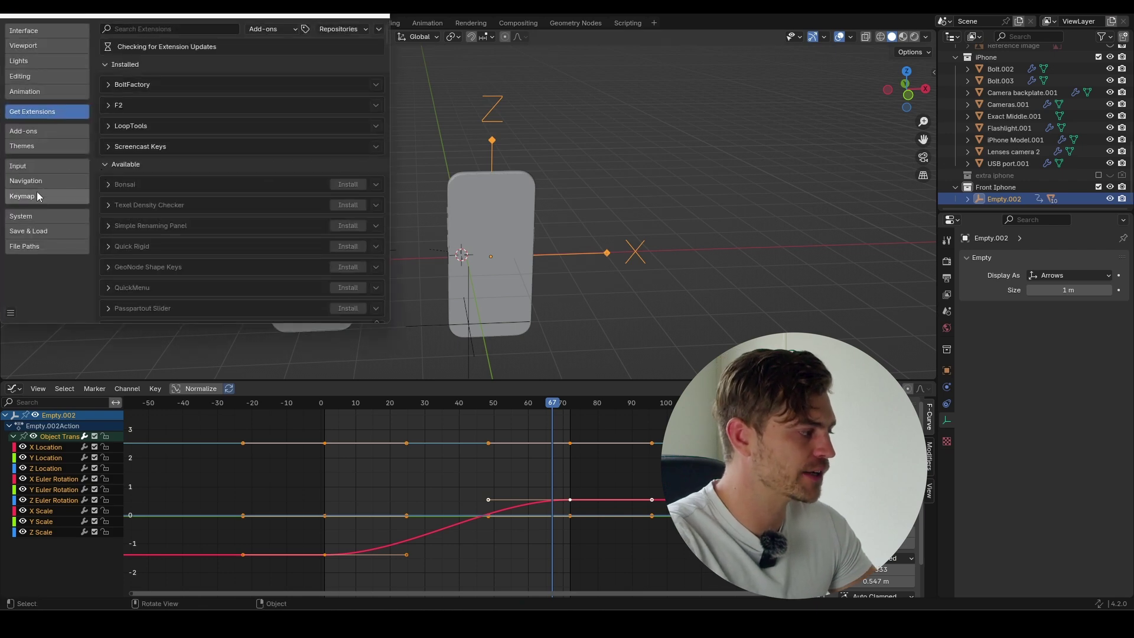
{"action": "left_click", "coordinate": [25, 92]}
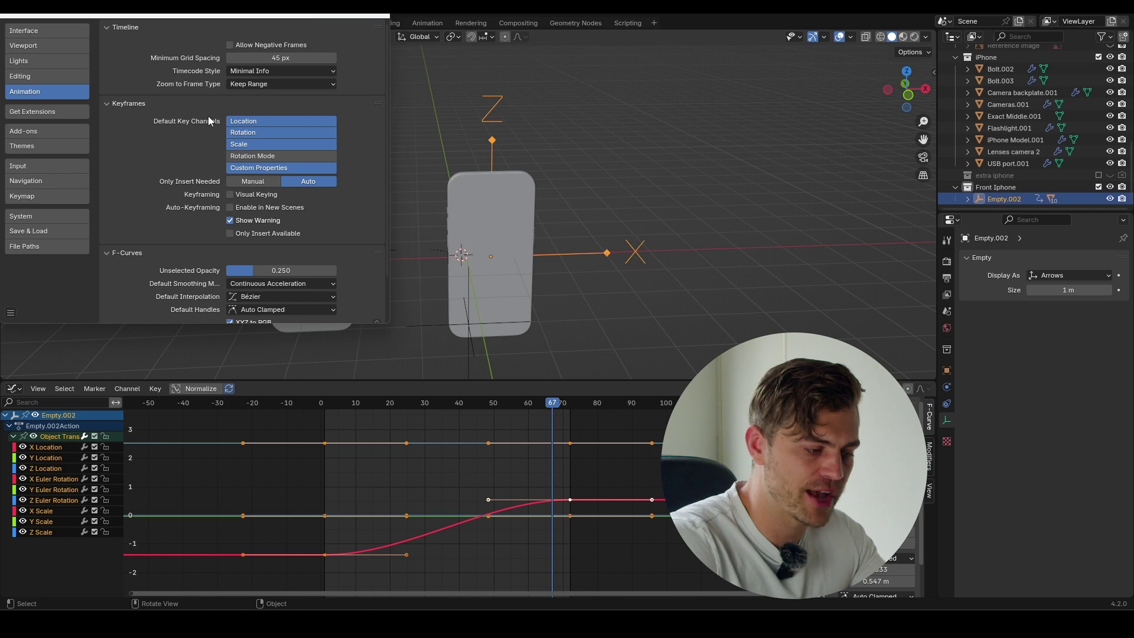
{"action": "scroll", "coordinate": [271, 298], "scroll_direction": "down", "scroll_amount": 3}
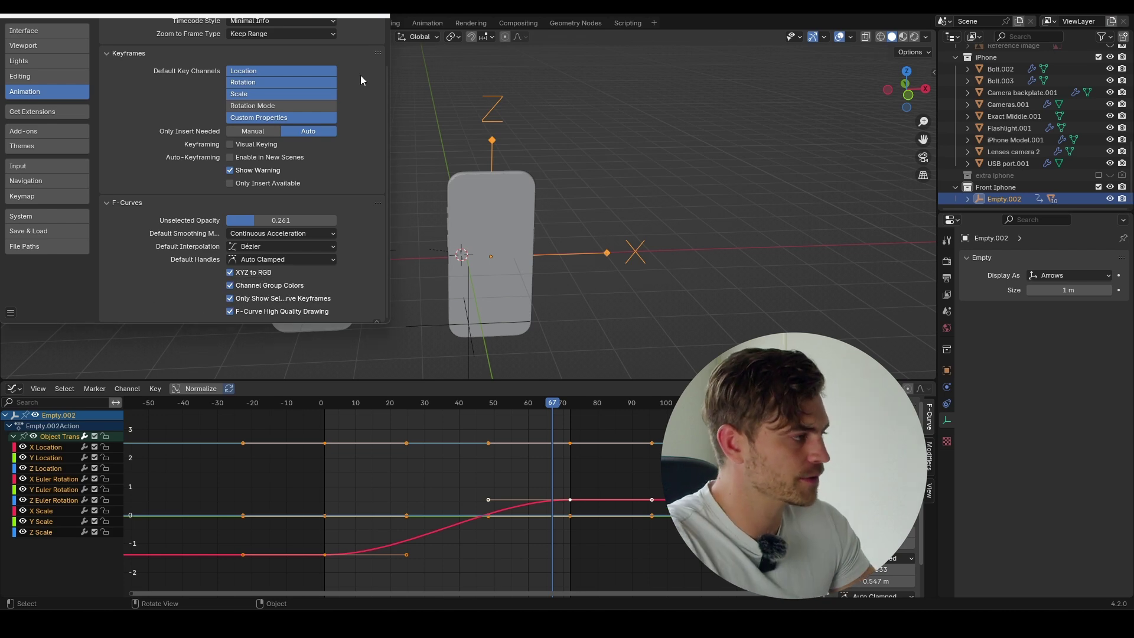
{"action": "key", "text": "alt+F4"}
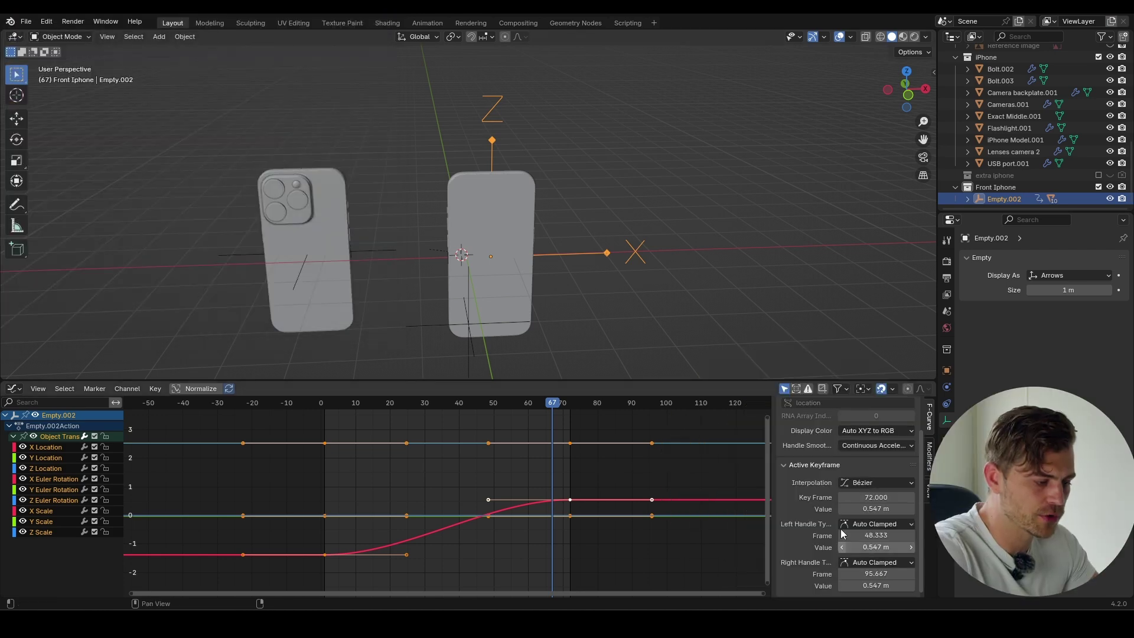
- Make both handles of the frame 72 X Location keyframe Aligned, set the right handle's frame to 93.967, and save the file
{"action": "left_click", "coordinate": [883, 524]}
{"action": "left_click", "coordinate": [883, 525]}
{"action": "left_click", "coordinate": [880, 561]}
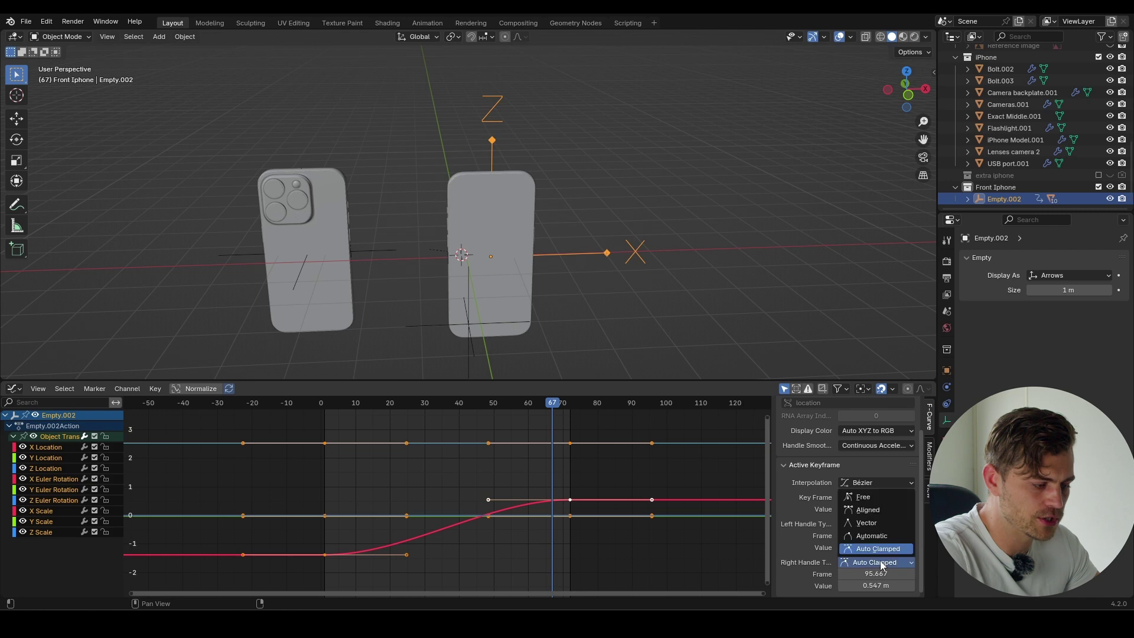
{"action": "left_click", "coordinate": [880, 561]}
{"action": "mouse_move", "coordinate": [876, 573]}
{"action": "left_mouse_down"}
{"action": "mouse_move", "coordinate": [900, 585]}
{"action": "mouse_move", "coordinate": [875, 585]}
{"action": "left_mouse_up"}
{"action": "key", "text": "ctrl+s"}
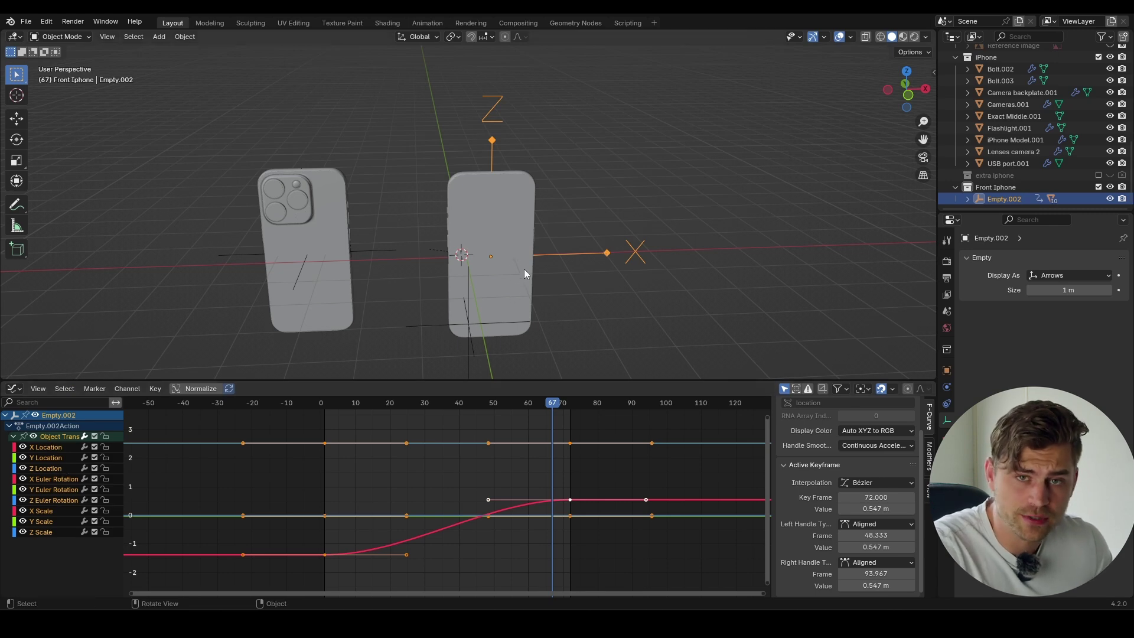
- Lock all of the front empty's transform channels except X Location, and make X Location the selected channel
{"action": "left_click_drag", "start_coordinate": [105, 457], "coordinate": [109, 531]}
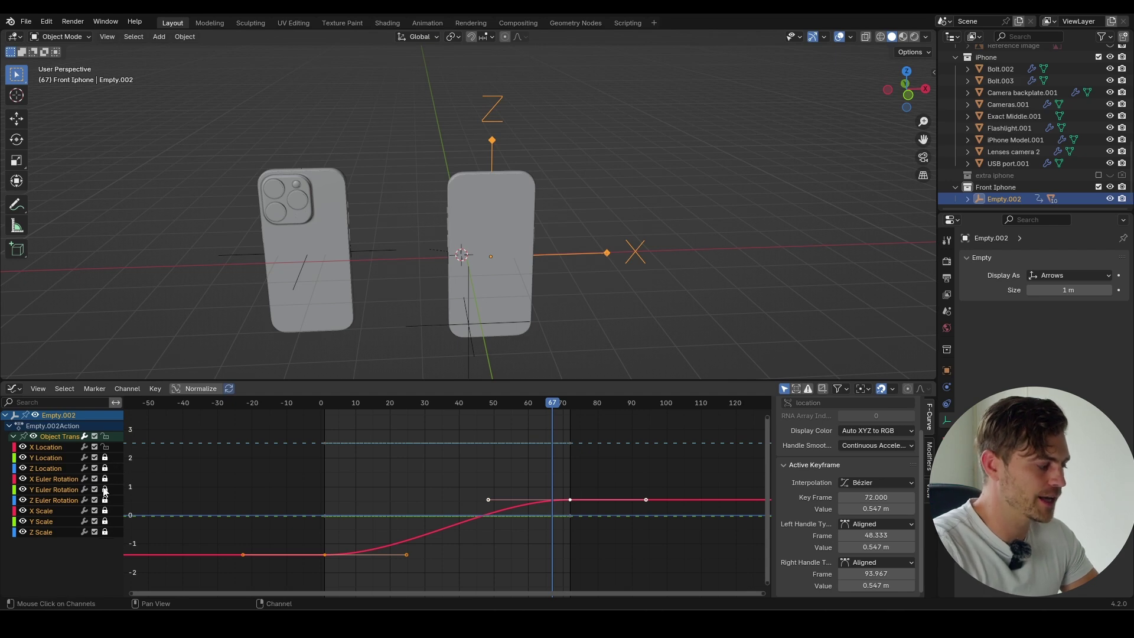
{"action": "left_click", "coordinate": [105, 437]}
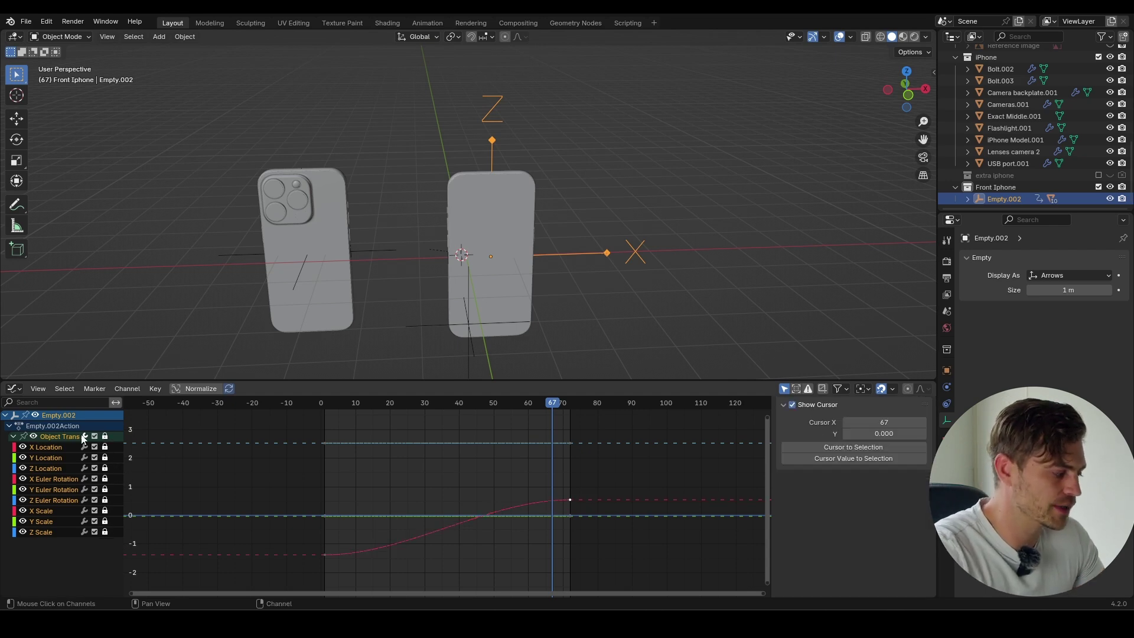
{"action": "left_click", "coordinate": [105, 437]}
{"action": "left_click", "coordinate": [106, 437]}
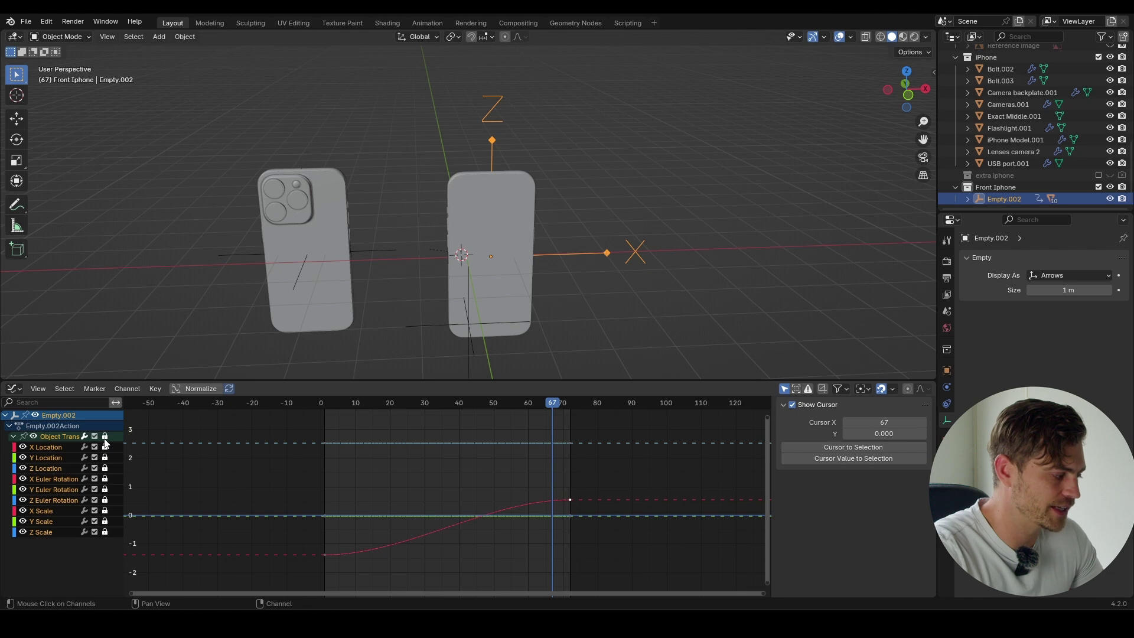
{"action": "left_click", "coordinate": [51, 446]}
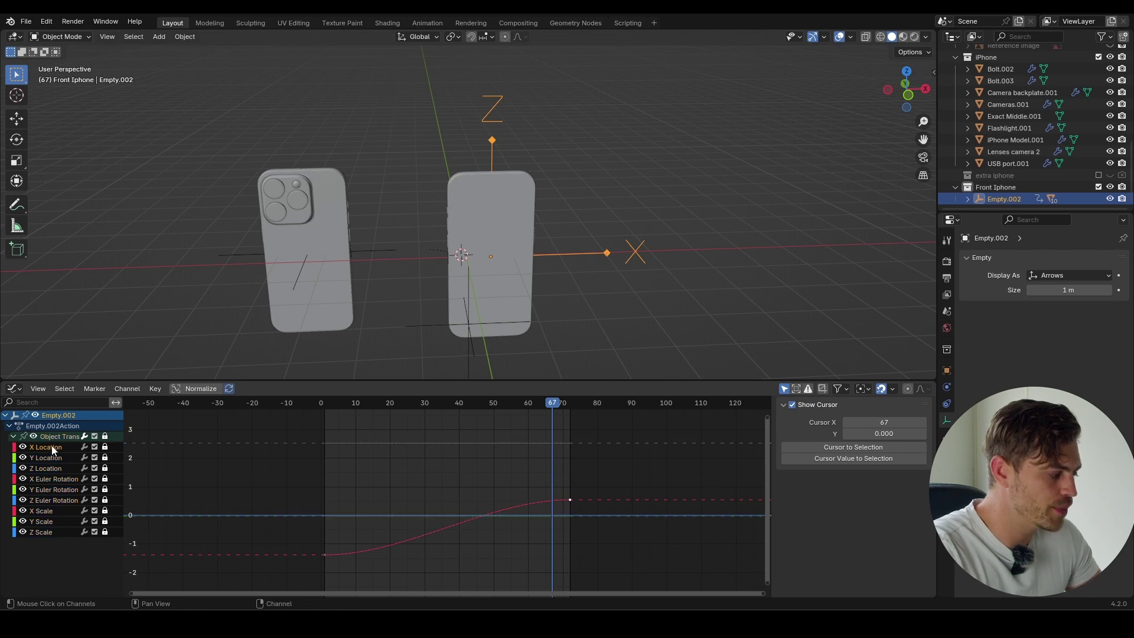
{"action": "left_click", "coordinate": [104, 447]}
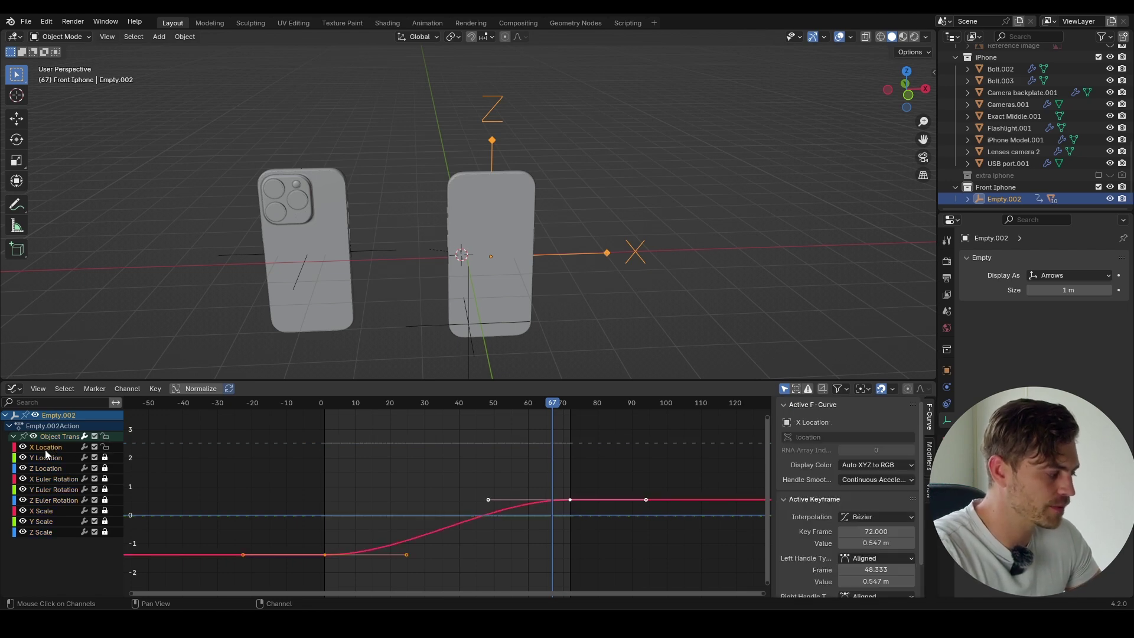
- Try moving the X Location keyframes along the value axis, cancel the move and save the file
{"action": "scroll", "coordinate": [509, 487], "scroll_direction": "down", "scroll_amount": 1}
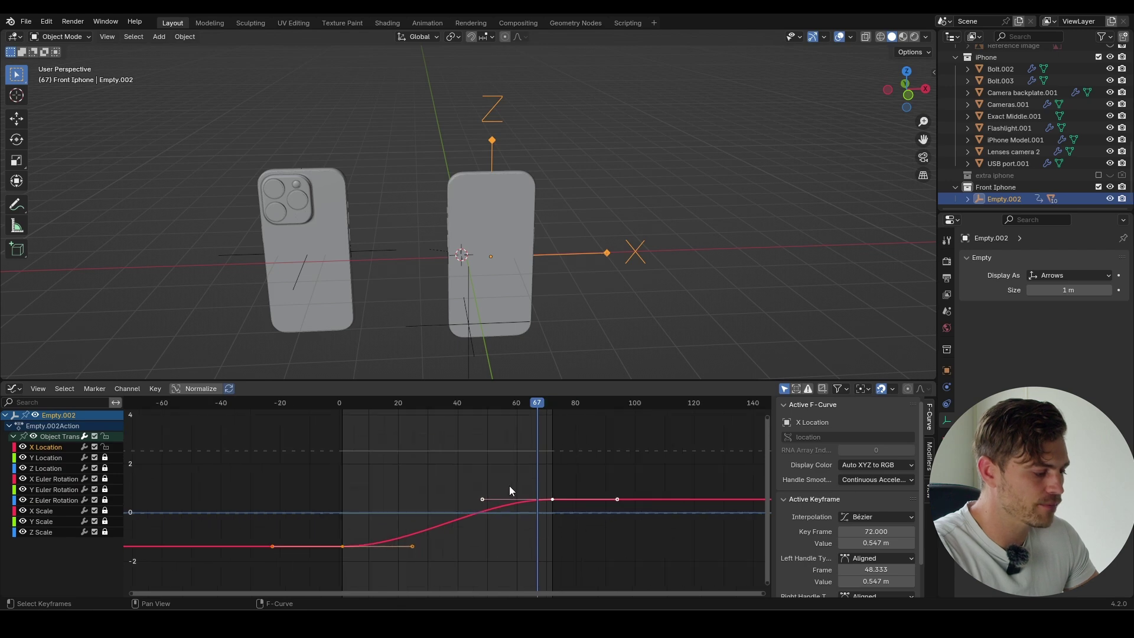
{"action": "key", "text": "g"}
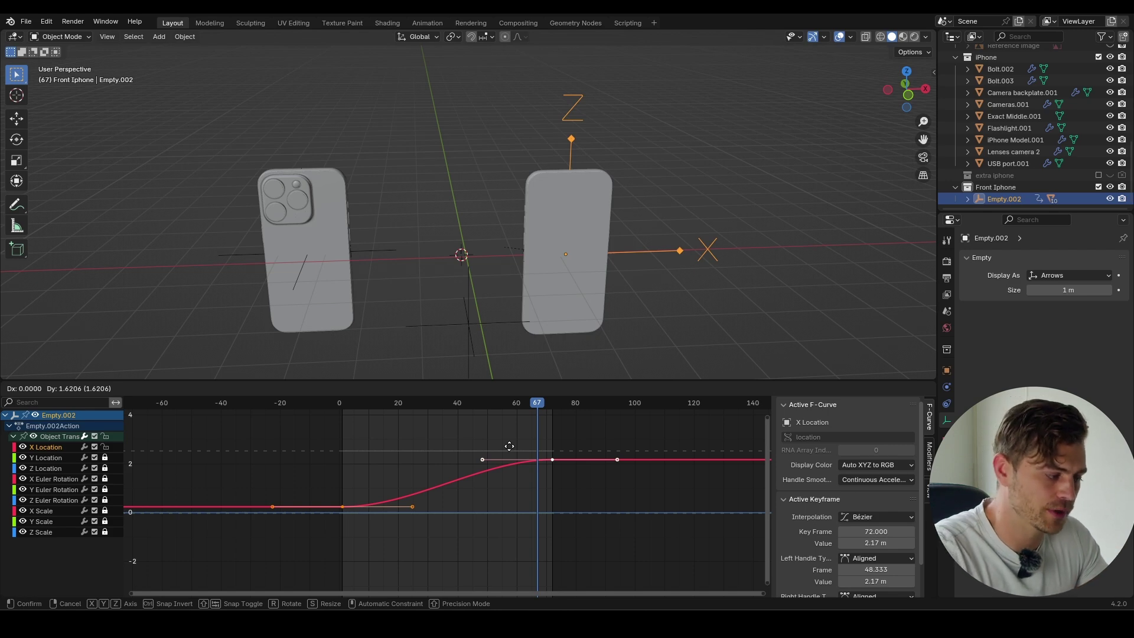
{"action": "right_click", "coordinate": [509, 446]}
{"action": "middle_click_drag", "start_coordinate": [502, 517], "coordinate": [536, 519]}
{"action": "key", "text": "ctrl+s"}
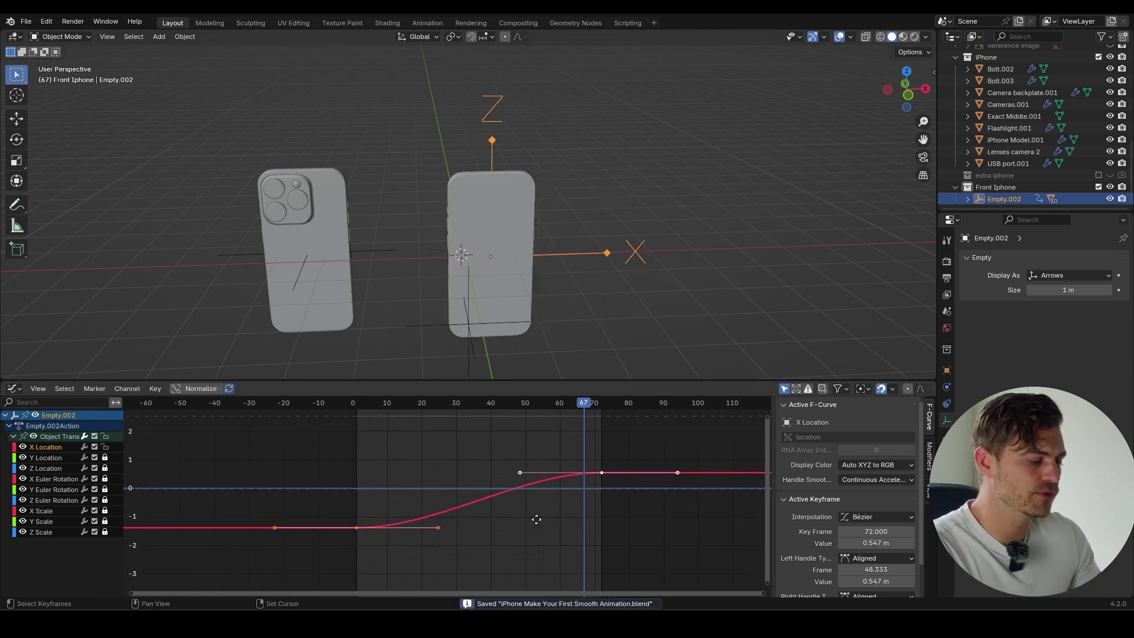
- Try Linear interpolation on the two X Location keyframes and switch them back to Bézier
{"action": "left_click_drag", "start_coordinate": [613, 448], "coordinate": [338, 535]}
{"action": "key", "text": "t"}
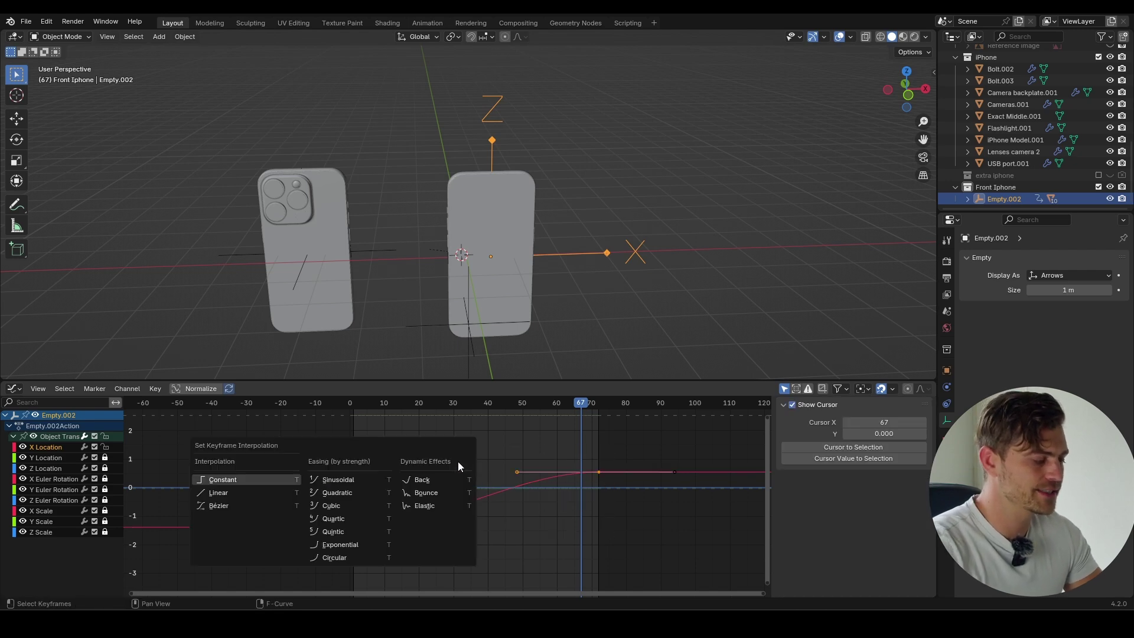
{"action": "left_click", "coordinate": [228, 491]}
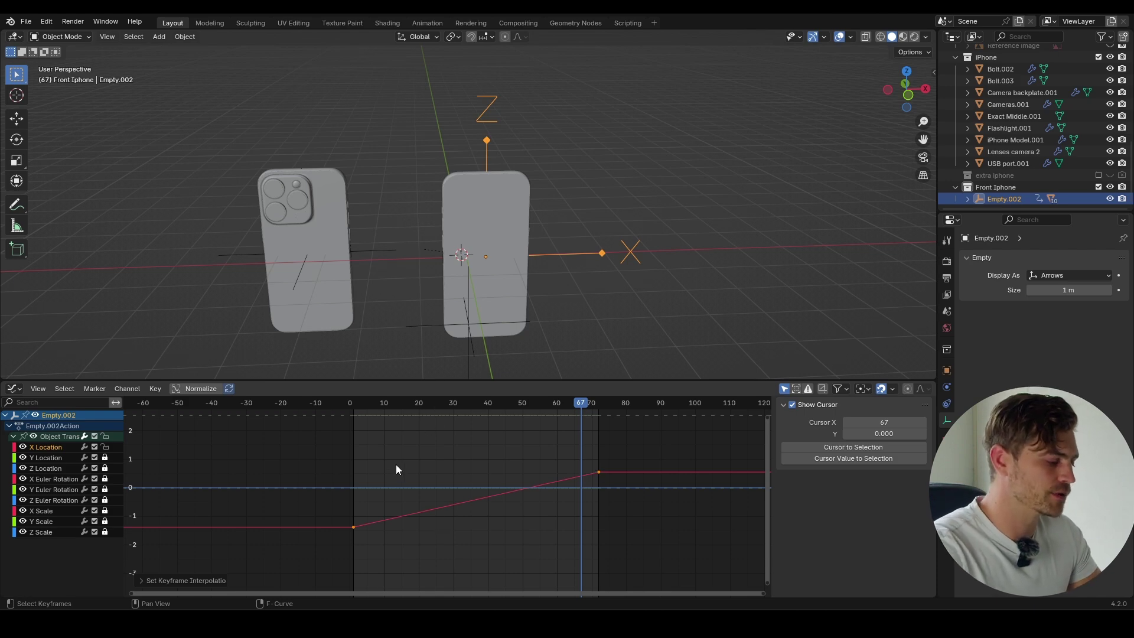
{"action": "key", "text": "t"}
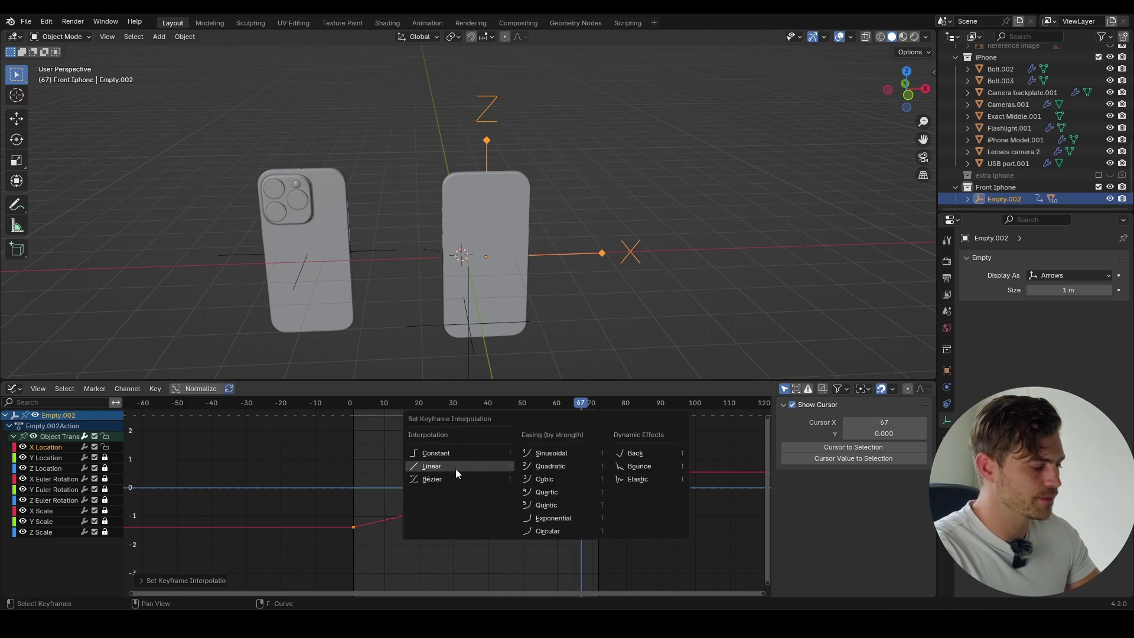
{"action": "left_click", "coordinate": [455, 476]}
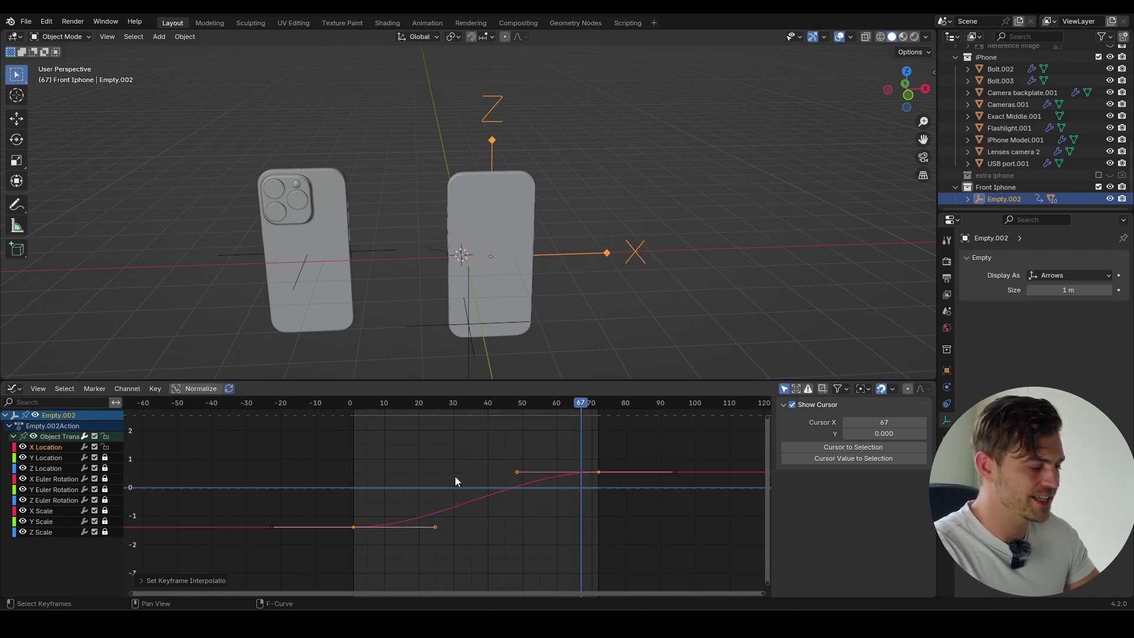
- Move the right handle of the front empty's frame 1 X Location keyframe to about frame 5, value 0.3, and play the animation from frame 1
{"action": "left_click", "coordinate": [540, 523]}
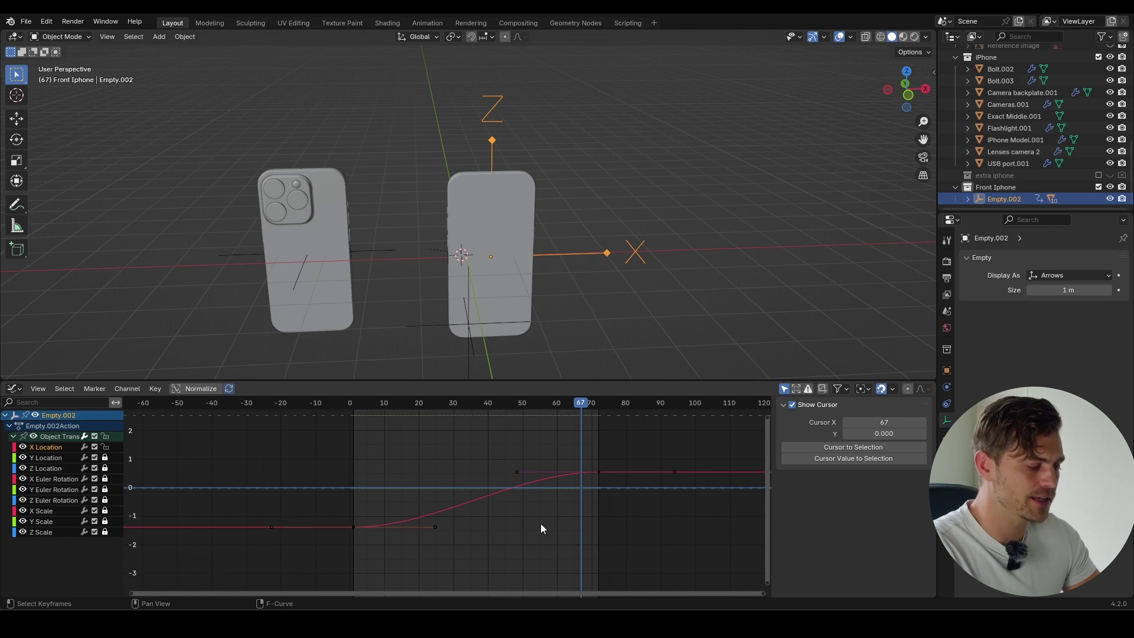
{"action": "left_click_drag", "start_coordinate": [464, 520], "coordinate": [408, 547]}
{"action": "key", "text": "g"}
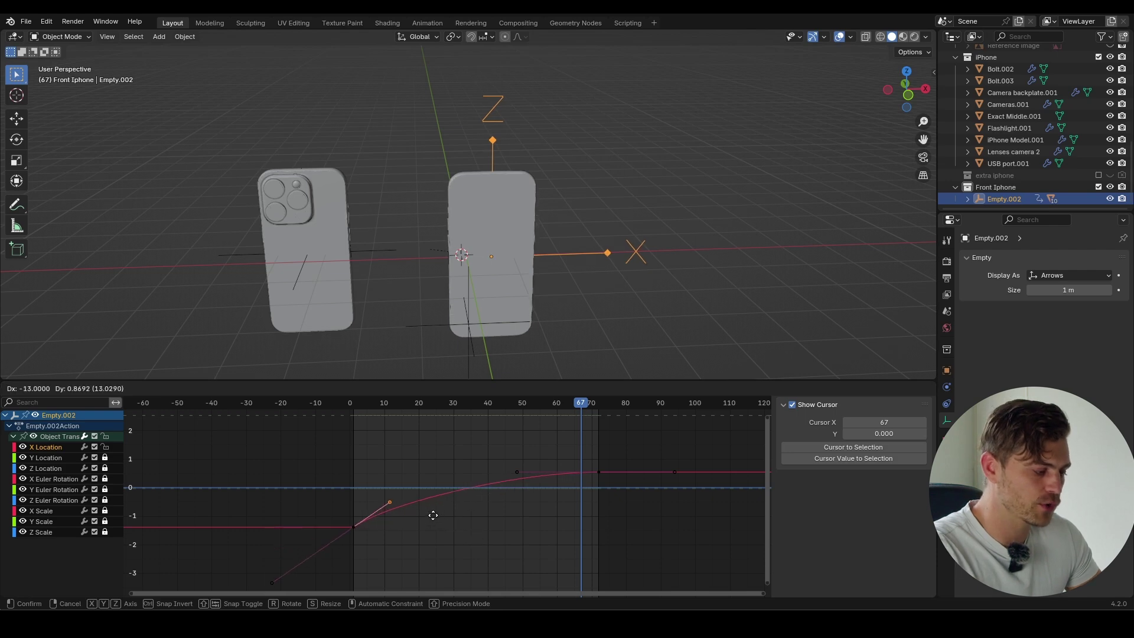
{"action": "left_click", "coordinate": [409, 493]}
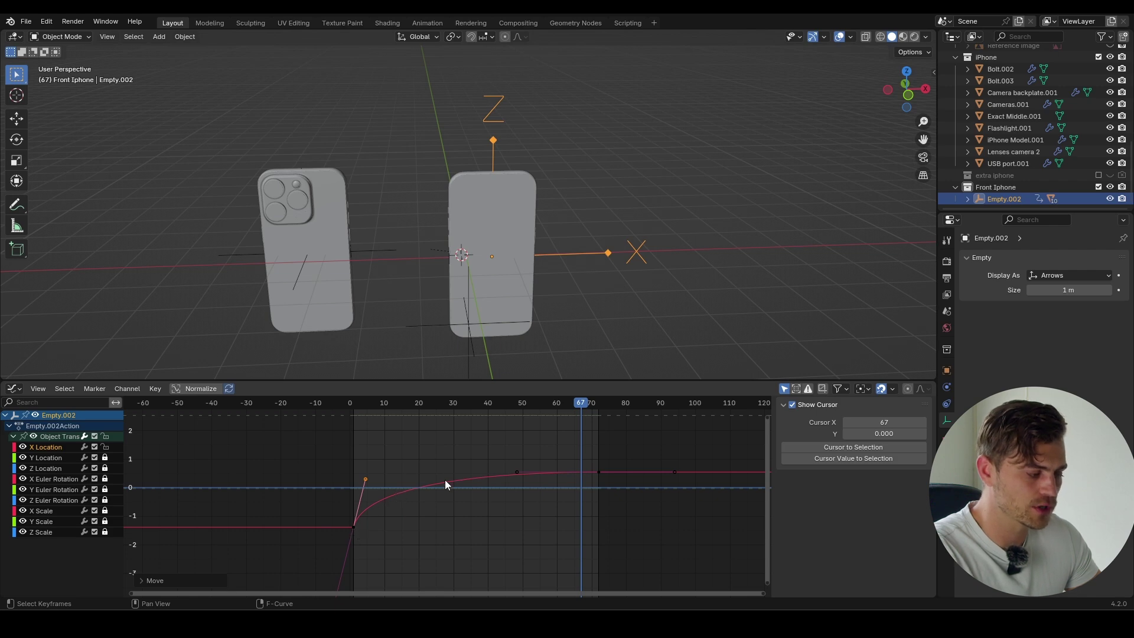
{"action": "left_click", "coordinate": [354, 402]}
{"action": "key", "text": "space"}
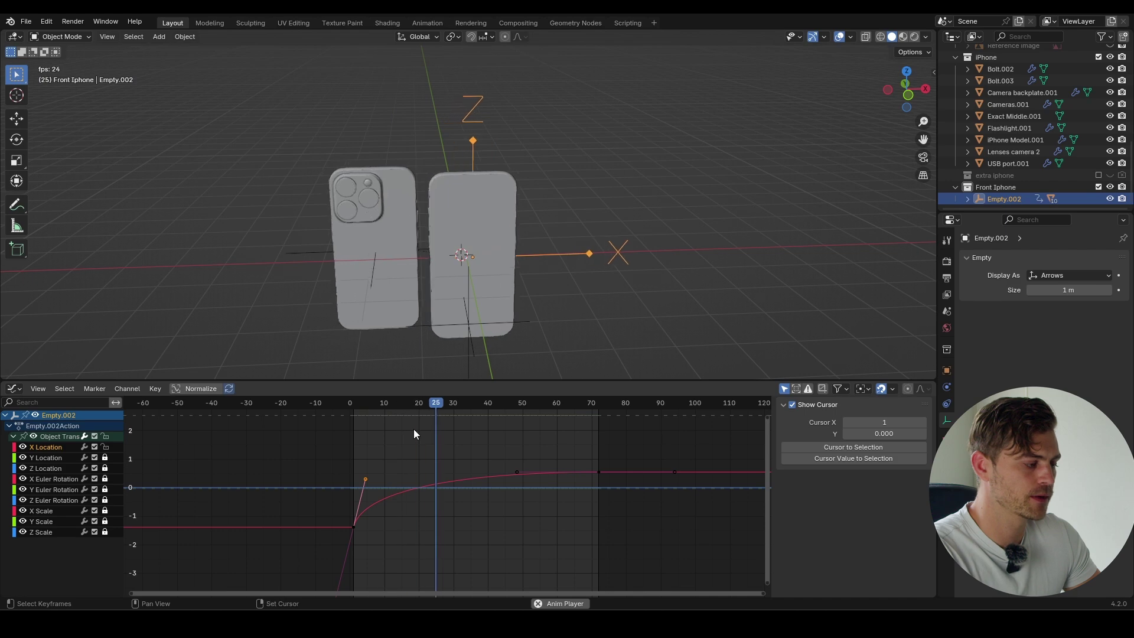
{"action": "left_click_drag", "start_coordinate": [387, 405], "coordinate": [352, 414]}
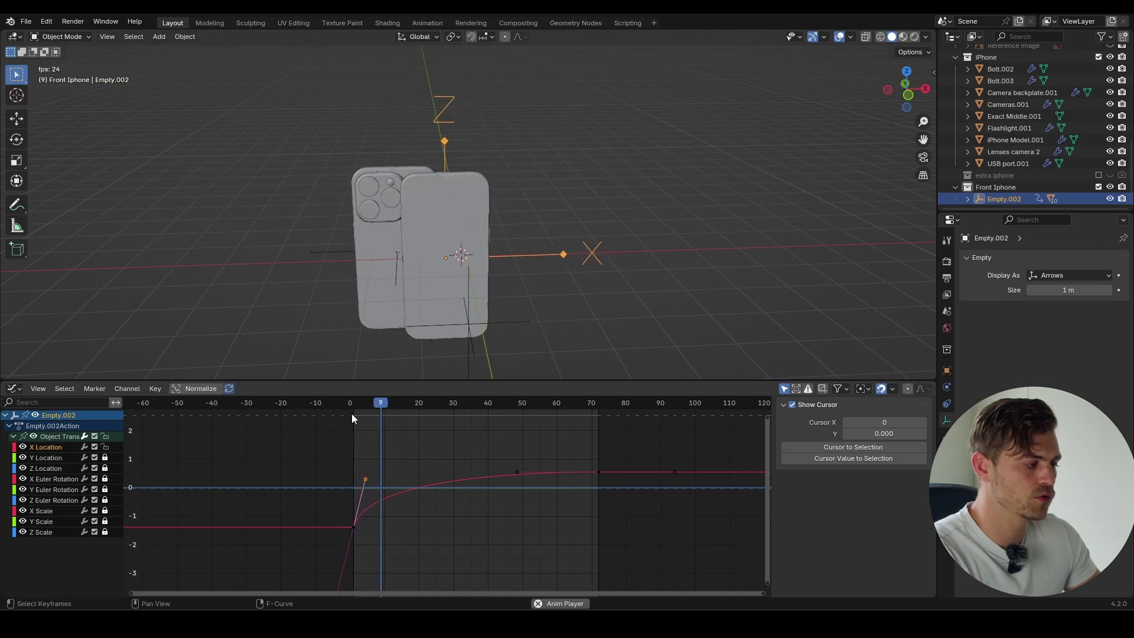
{"action": "key", "text": "Escape"}
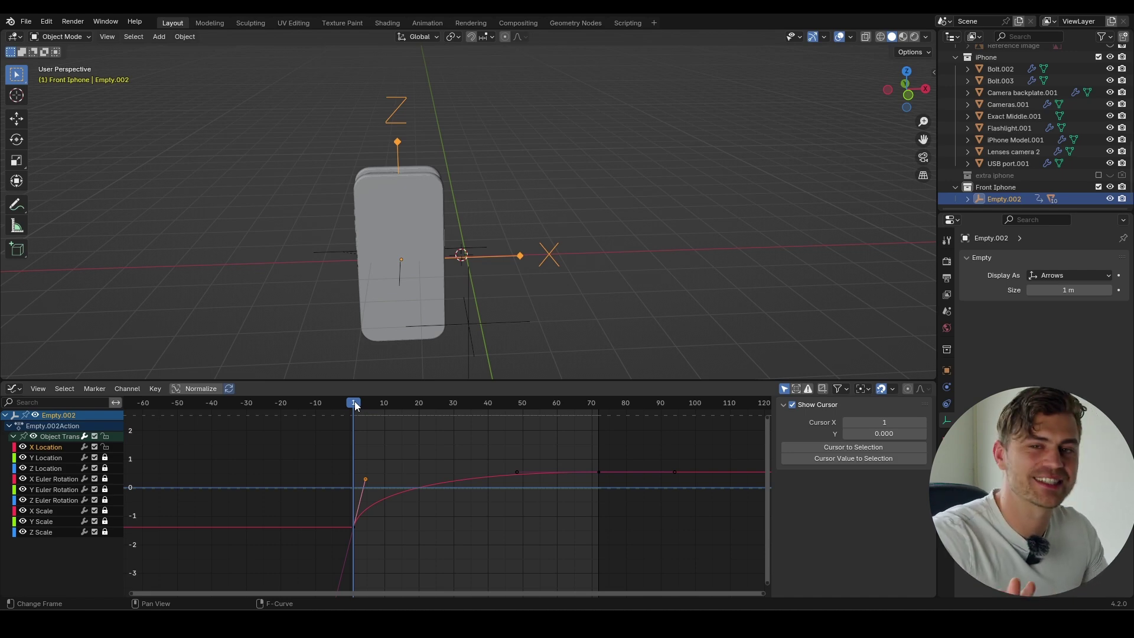
{"action": "key", "text": "space"}
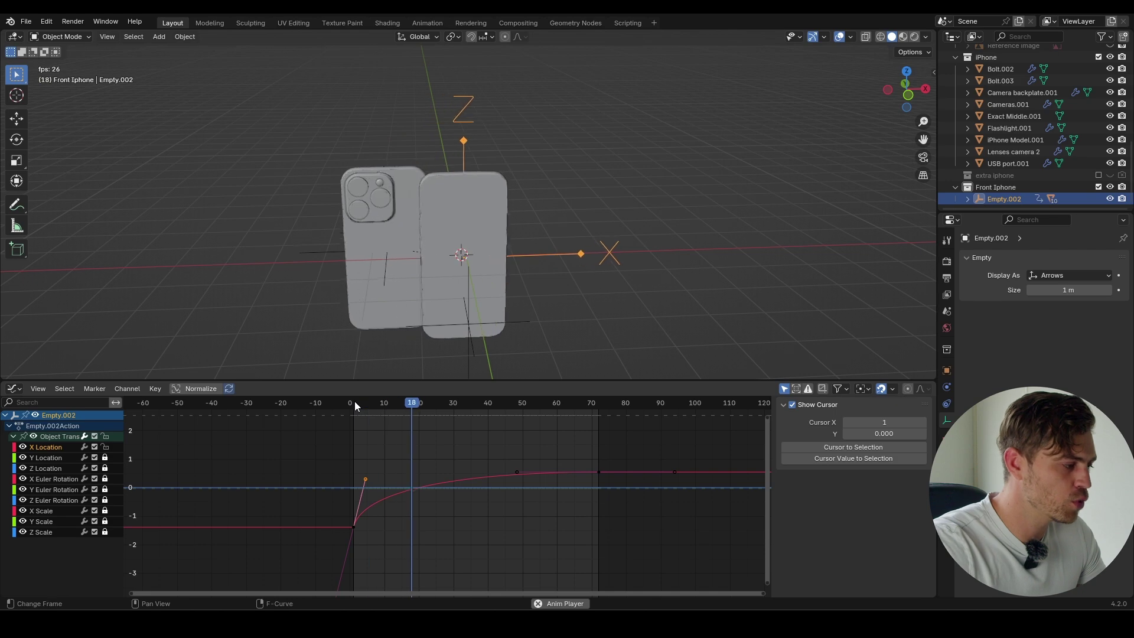
{"action": "key", "text": "space"}
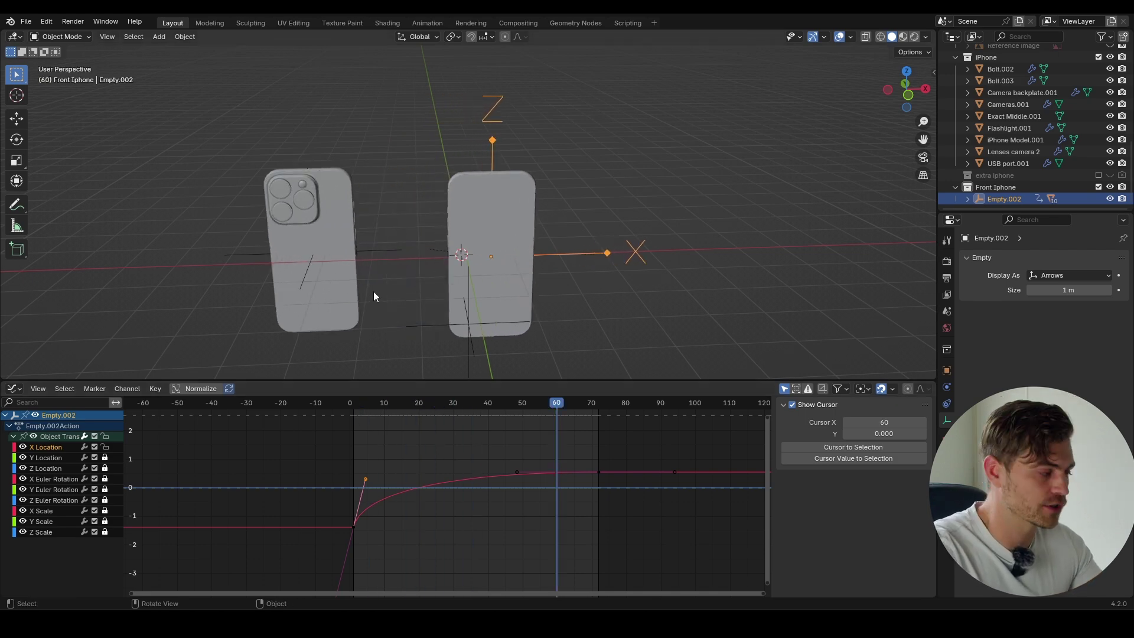
- Select the rear iPhone's empty and lock all of its transform channels except X Location
{"action": "left_click", "coordinate": [254, 254]}
{"action": "middle_click_drag", "start_coordinate": [378, 520], "coordinate": [342, 544]}
{"action": "scroll", "coordinate": [514, 533], "scroll_direction": "up", "scroll_amount": 1}
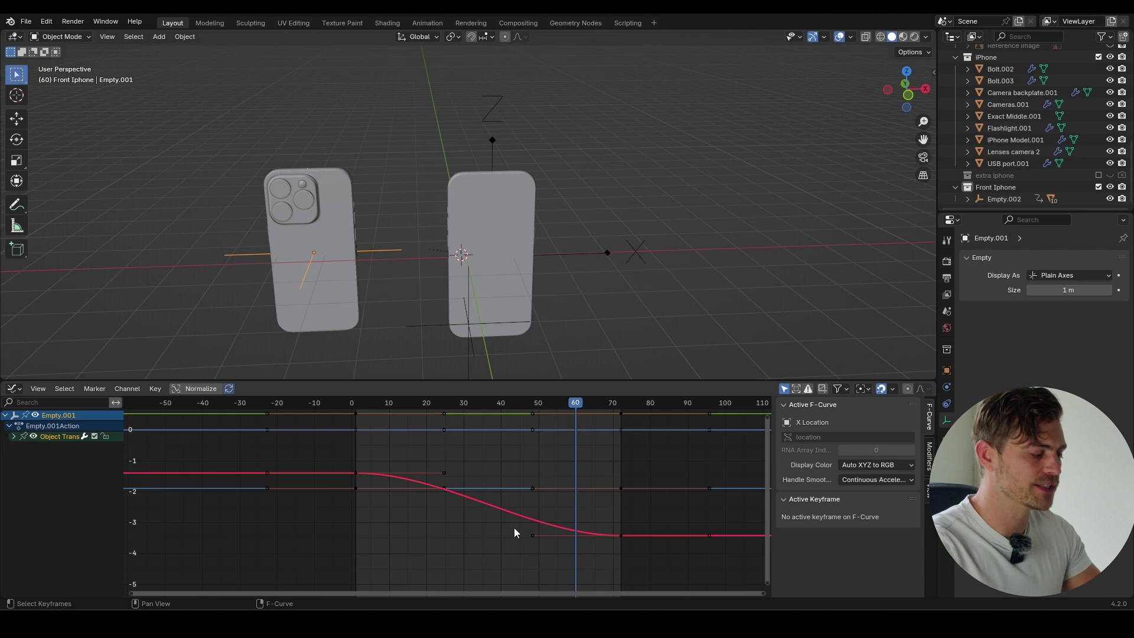
{"action": "left_click", "coordinate": [13, 436]}
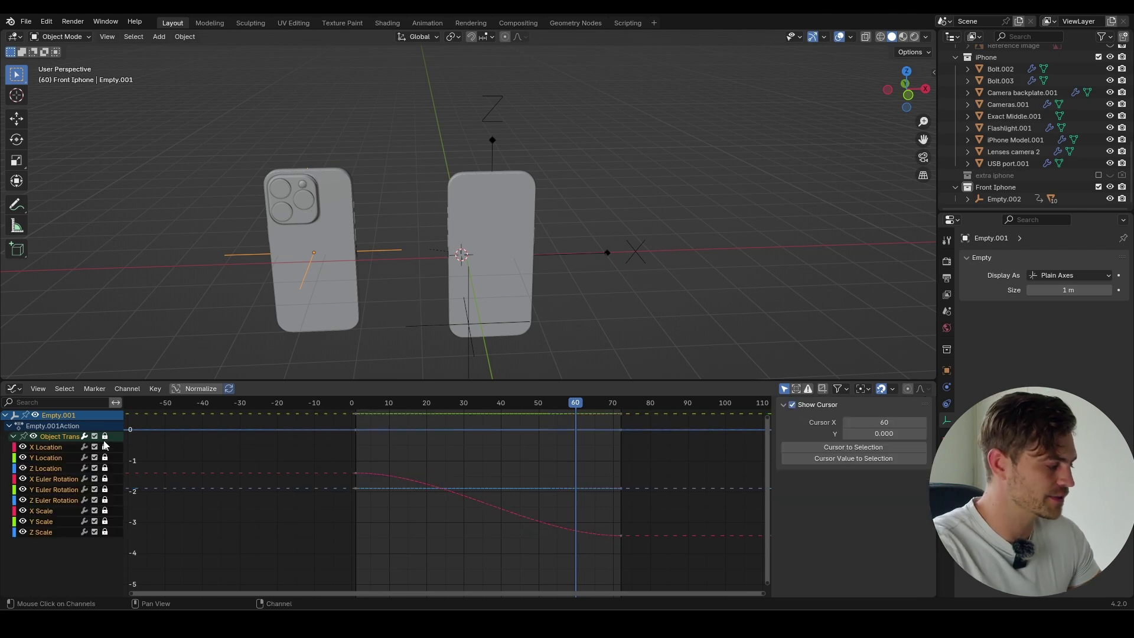
{"action": "left_click", "coordinate": [105, 447], "text": "ctrl"}
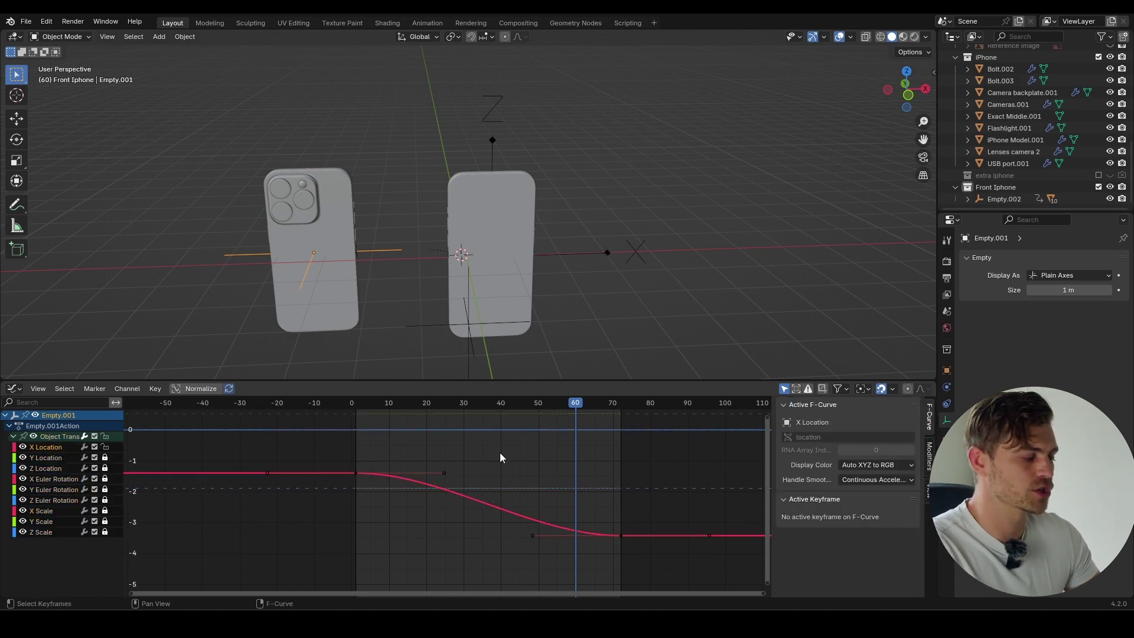
- Move the right handle of the rear empty's frame 1 X Location keyframe to about frame 6, value -3.3, and play the animation
{"action": "left_click_drag", "start_coordinate": [500, 453], "coordinate": [426, 484]}
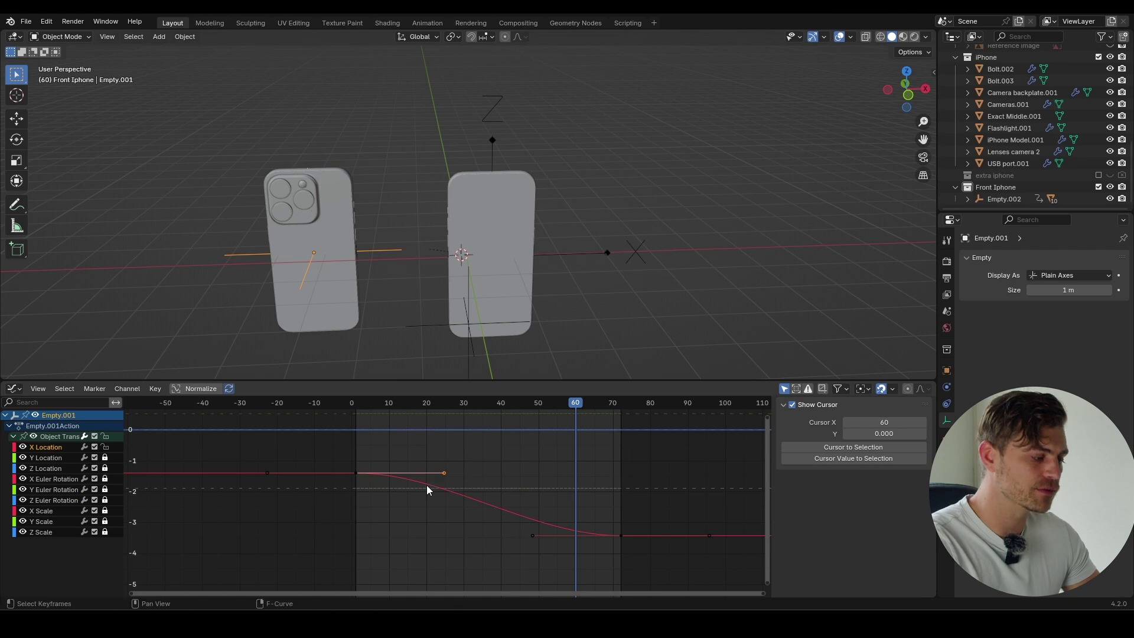
{"action": "key", "text": "g"}
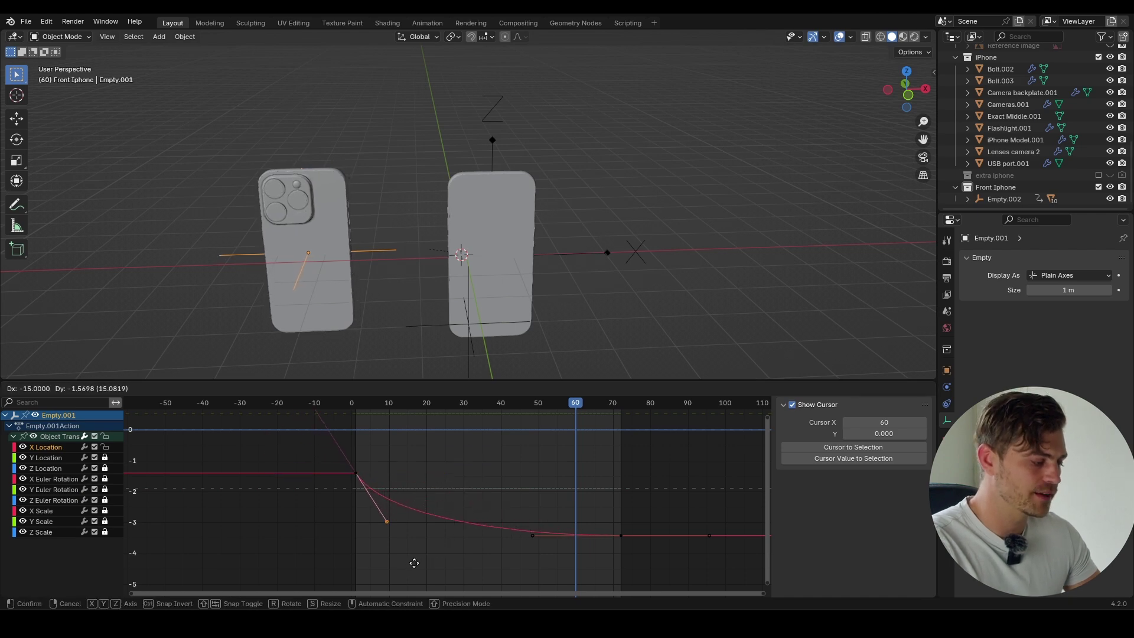
{"action": "left_click", "coordinate": [401, 572]}
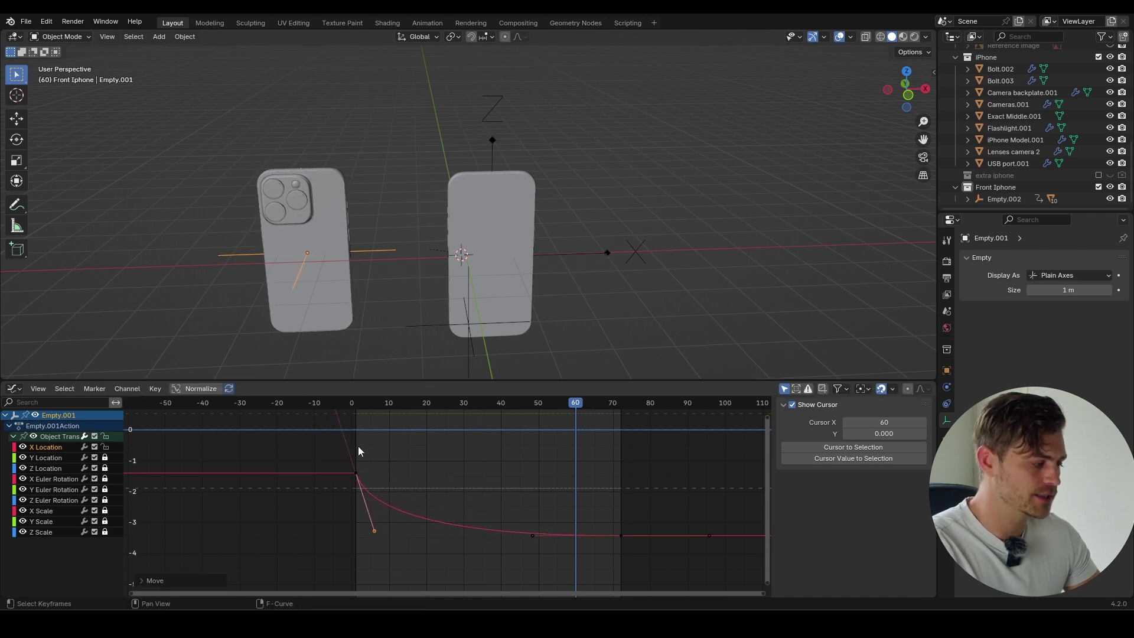
{"action": "left_click", "coordinate": [356, 405]}
{"action": "key", "text": "space"}
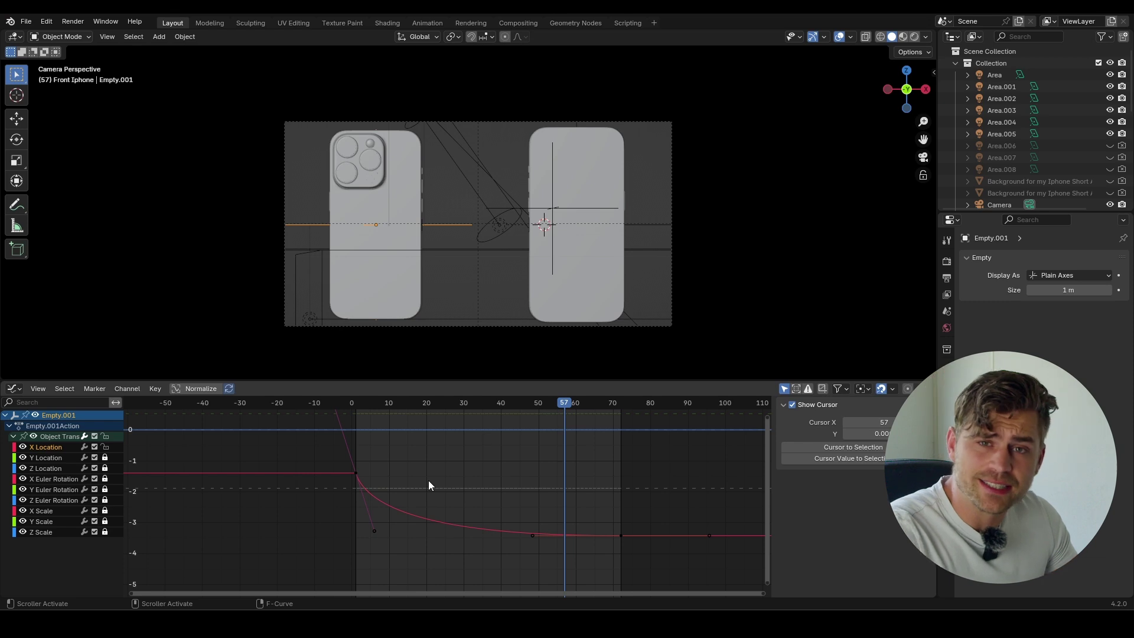
{"action": "left_click", "coordinate": [358, 405]}
{"action": "key", "text": "space"}
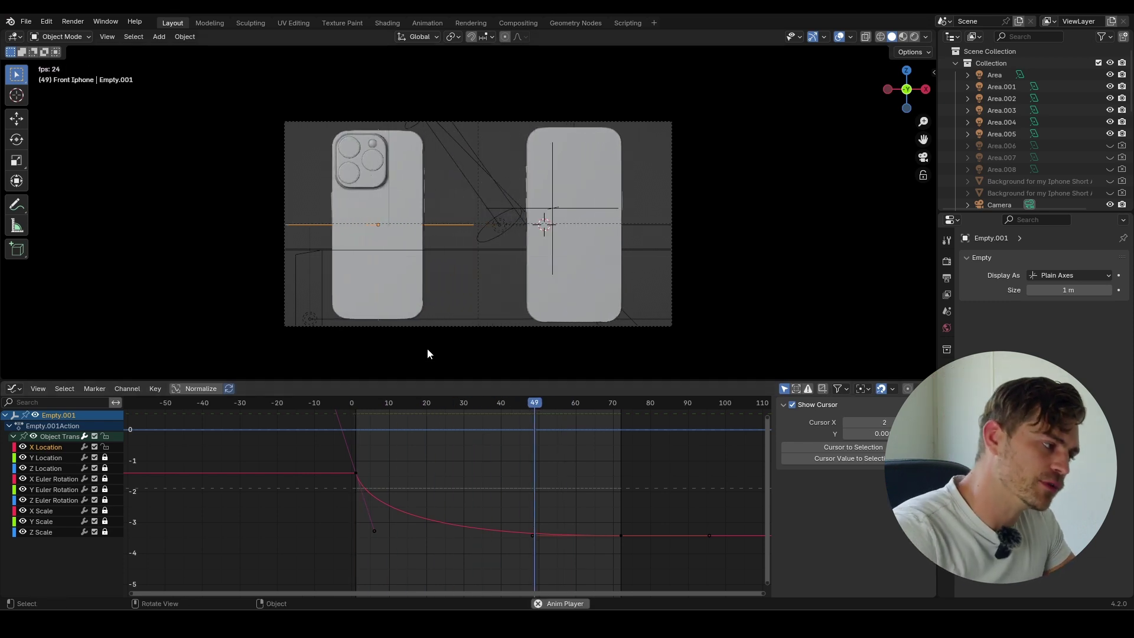
{"action": "key", "text": "Escape"}
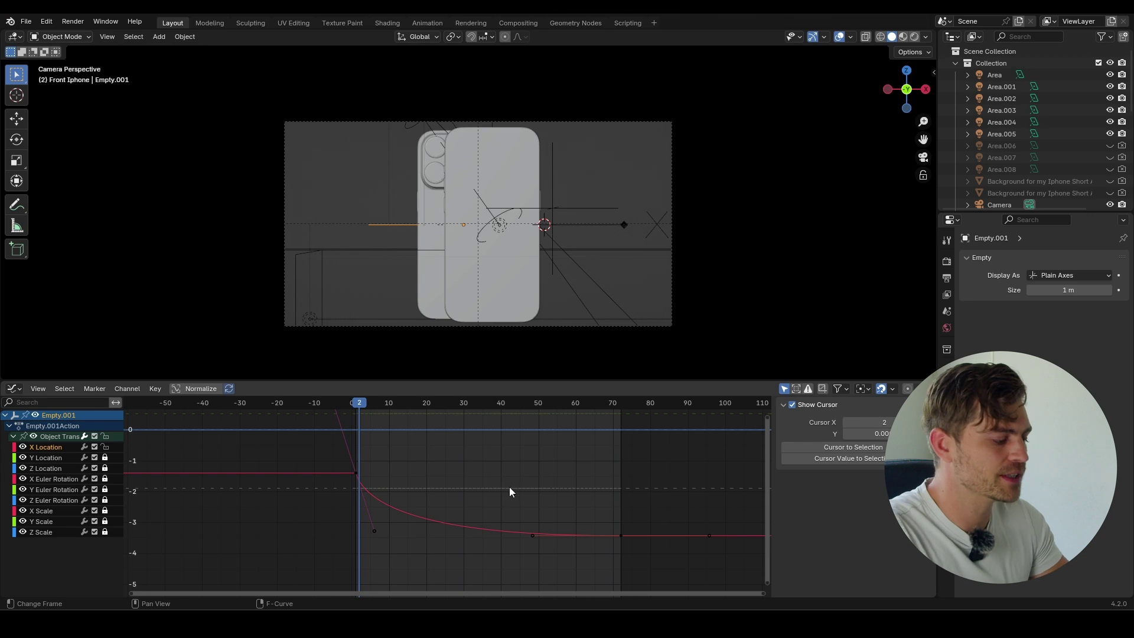
- Slide the left handle of the rear empty's frame 72 keyframe along X to about frame 26 and review the playback
{"action": "left_click_drag", "start_coordinate": [566, 510], "coordinate": [499, 556]}
{"action": "key", "text": "g"}
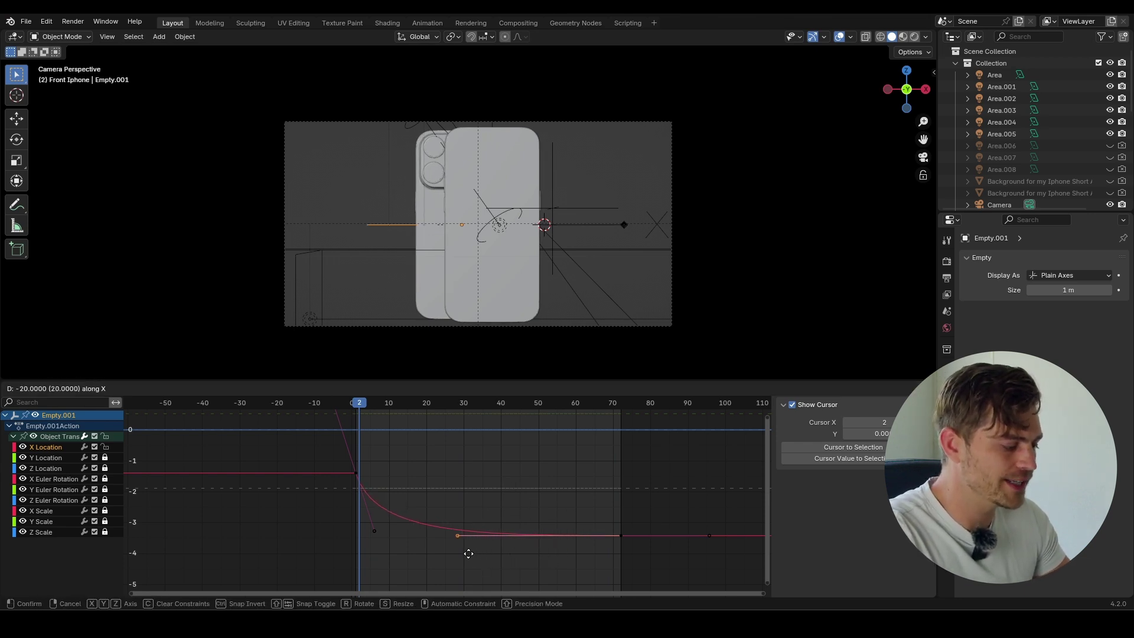
{"action": "left_click", "coordinate": [467, 559]}
{"action": "key", "text": "space"}
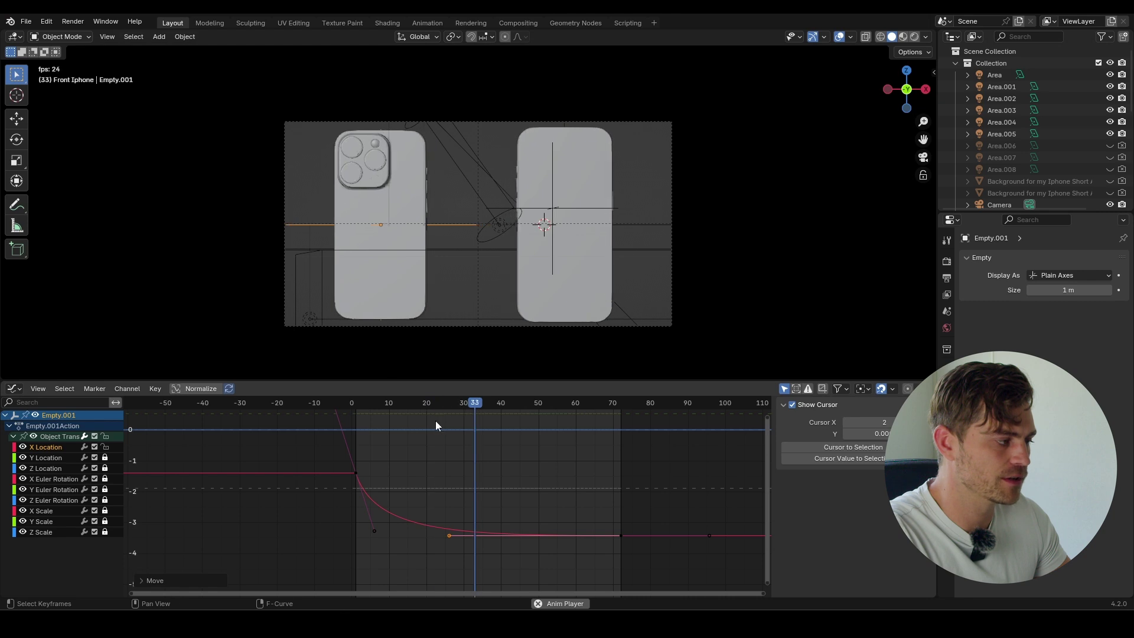
{"action": "key", "text": "space"}
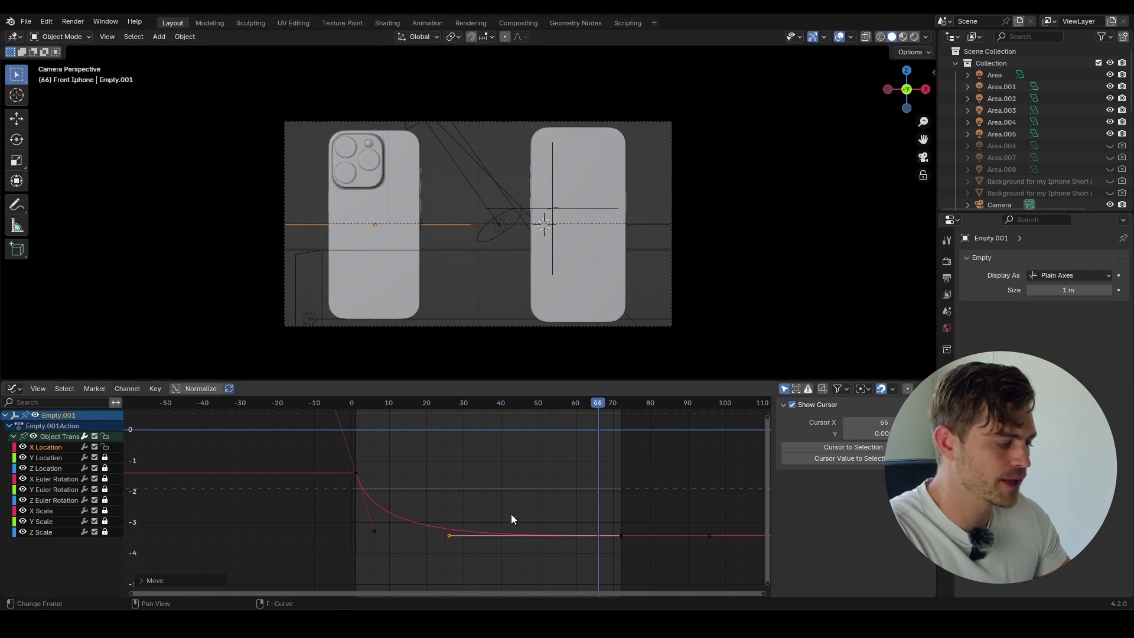
{"action": "left_click_drag", "start_coordinate": [596, 408], "coordinate": [564, 413]}
{"action": "key", "text": "space"}
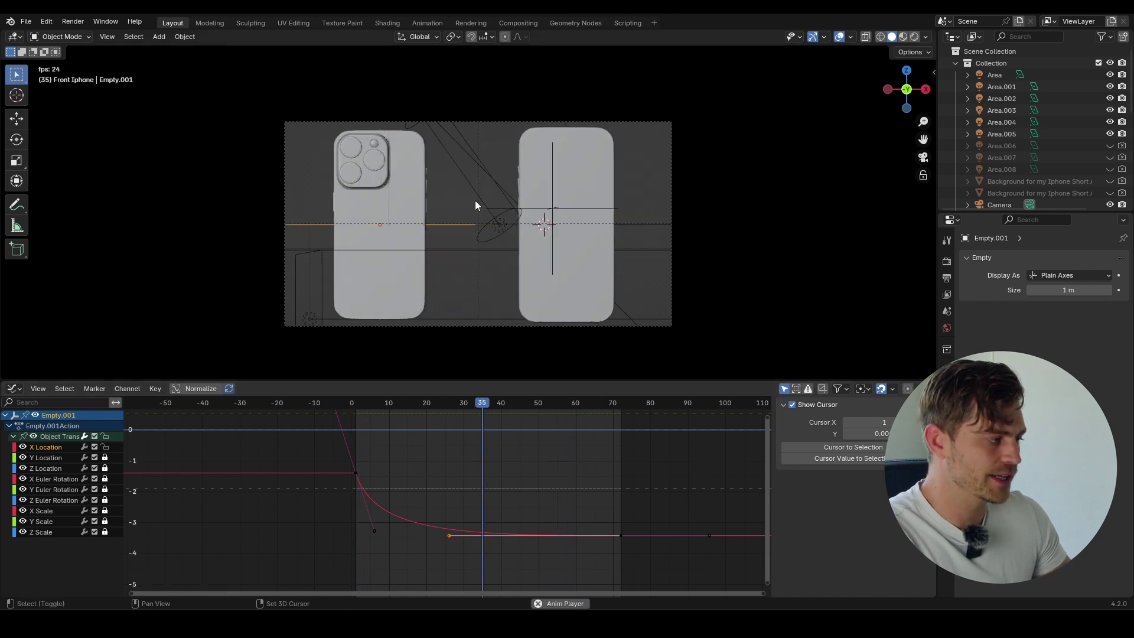
{"action": "key", "text": "space"}
- Using the playhead at frame 26 as reference, slide the left handle of the front empty's frame 72 keyframe along X to frame 25.863 and play the animation
{"action": "left_click", "coordinate": [449, 403]}
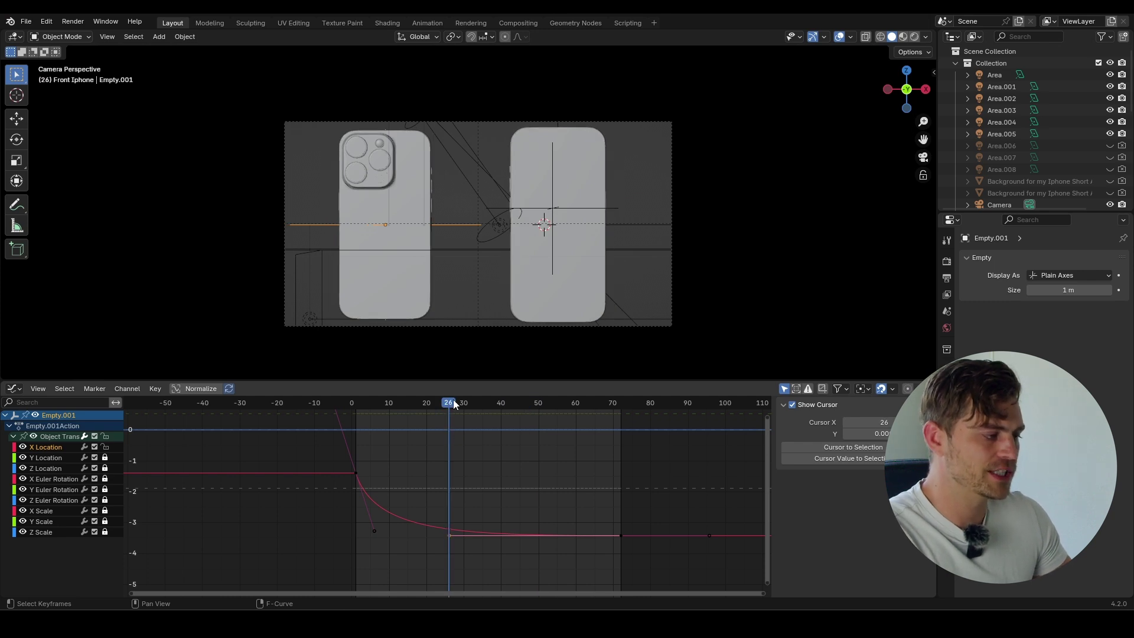
{"action": "left_click", "coordinate": [614, 208]}
{"action": "left_click", "coordinate": [629, 252]}
{"action": "middle_click_drag", "start_coordinate": [629, 251], "coordinate": [653, 247]}
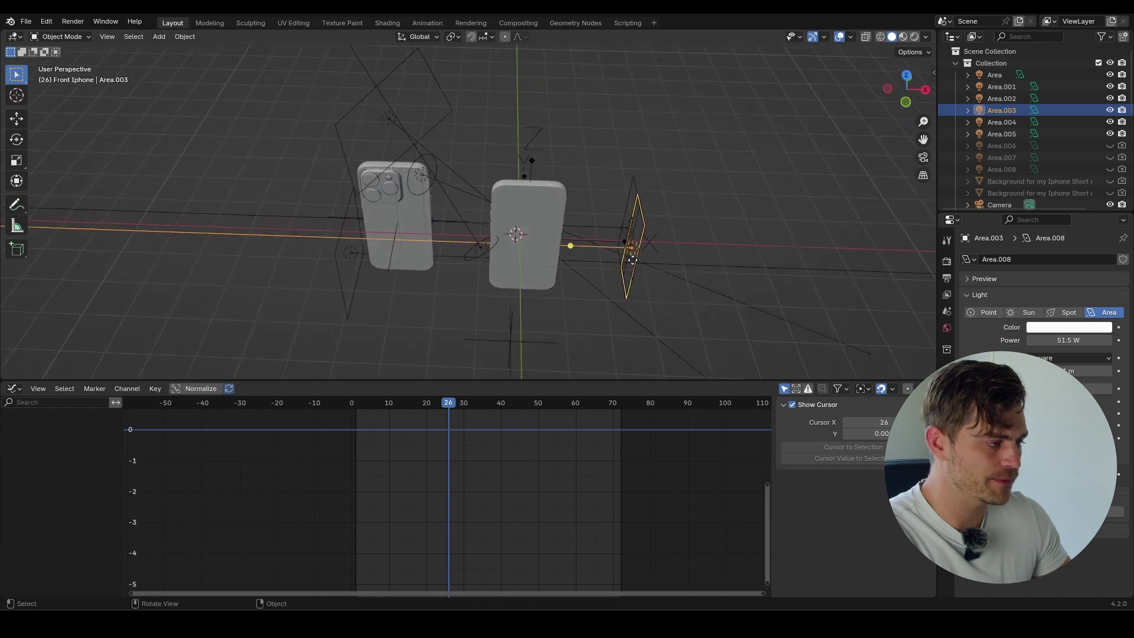
{"action": "left_click", "coordinate": [656, 244]}
{"action": "key", "text": "KP_0"}
{"action": "left_click", "coordinate": [537, 497]}
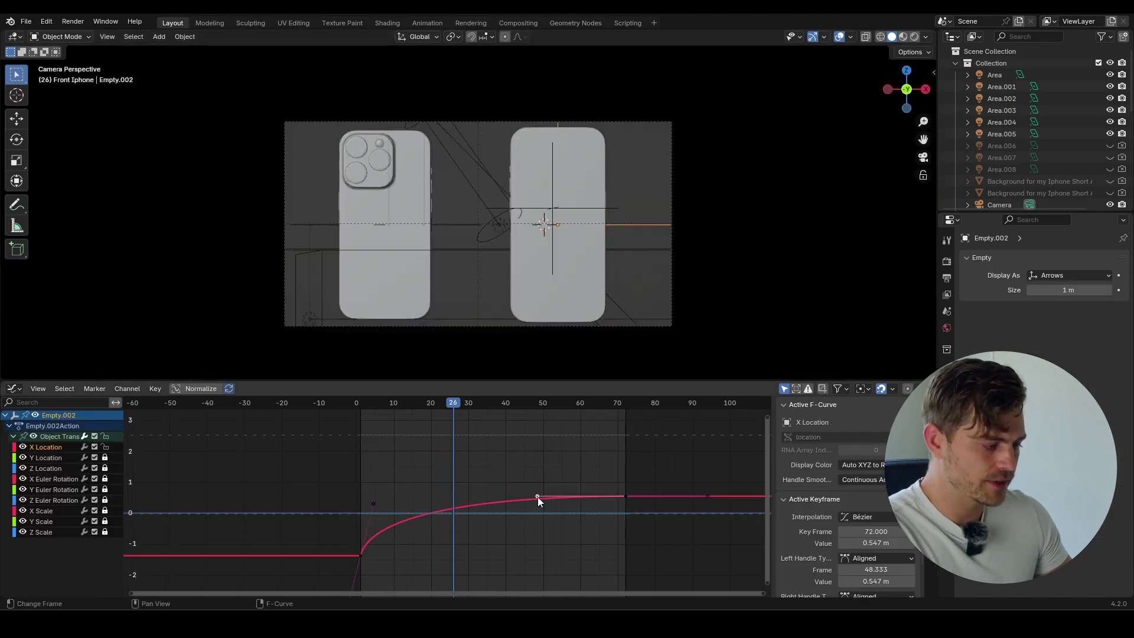
{"action": "key", "text": "g"}
{"action": "key", "text": "x"}
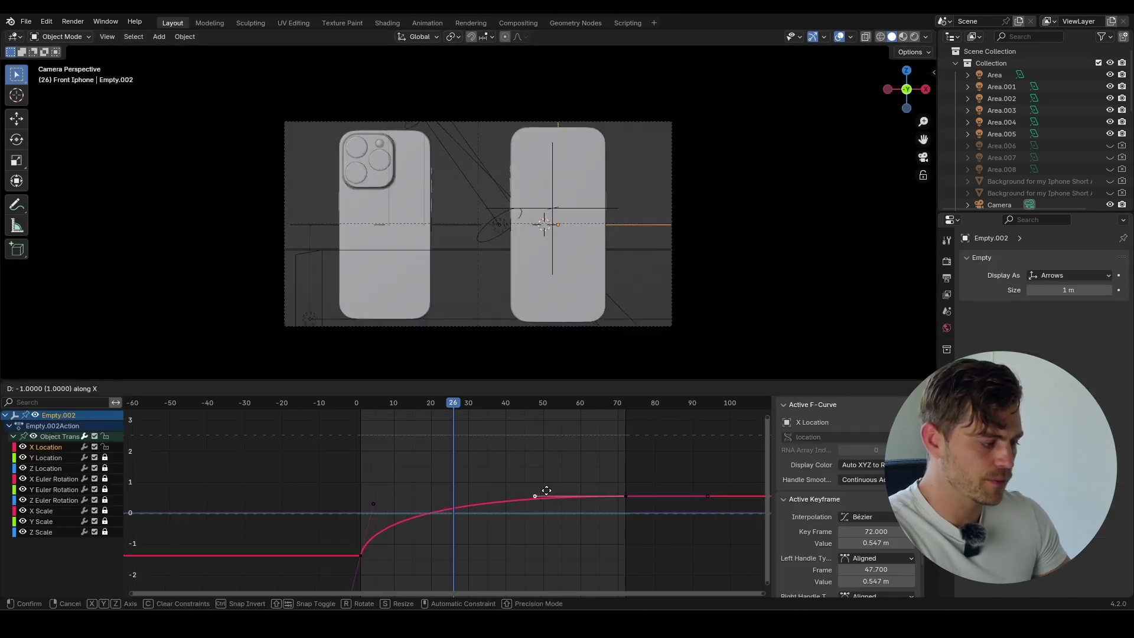
{"action": "left_click", "coordinate": [466, 487]}
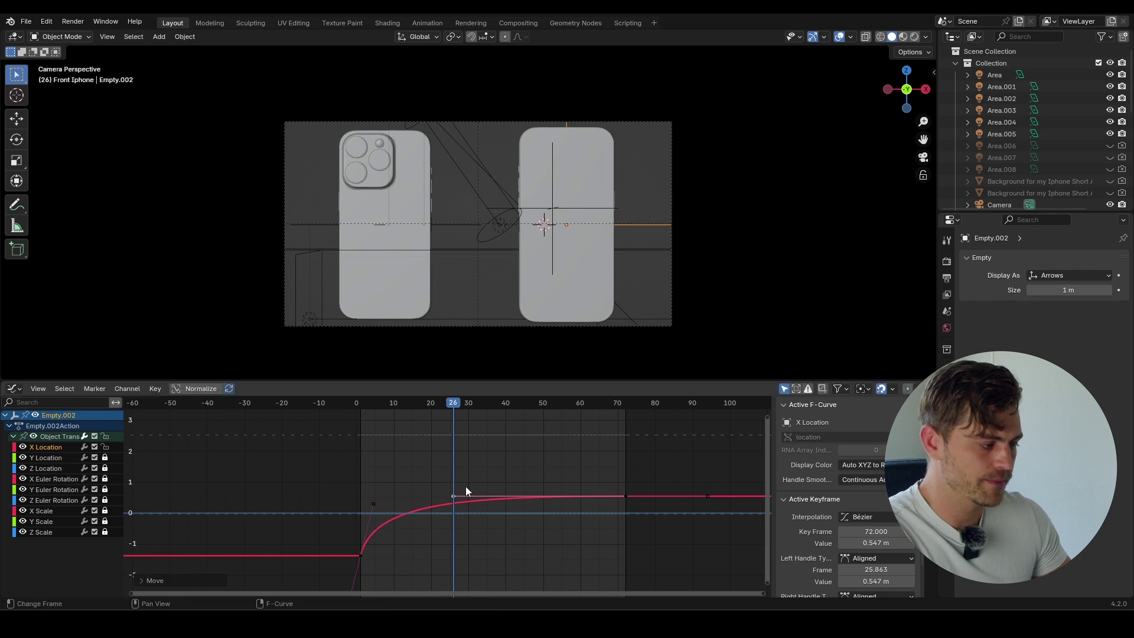
{"action": "left_click", "coordinate": [358, 405]}
{"action": "key", "text": "space"}
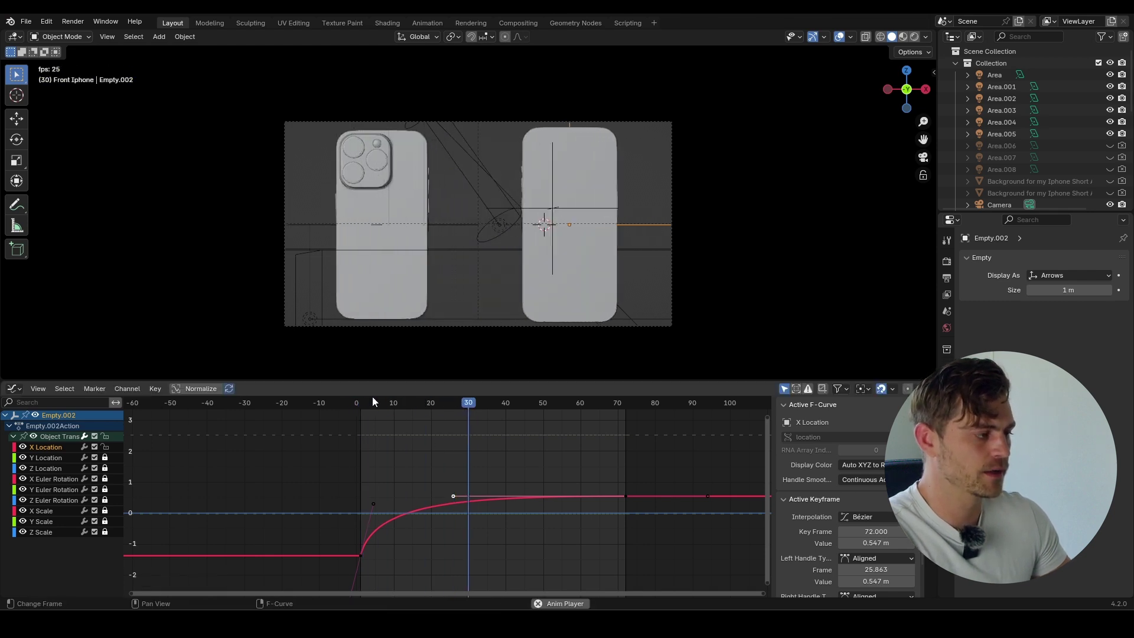
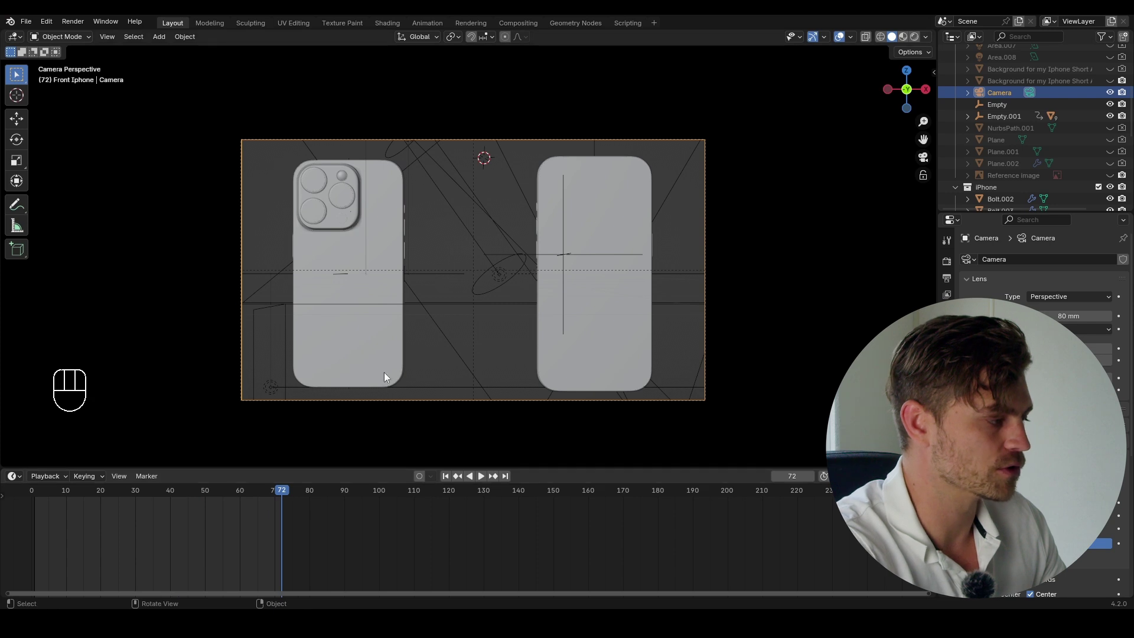
- Insert a keyframe on the camera at frame 72, go to frame 1 and switch the viewport to rendered shading
{"action": "key", "text": "i"}
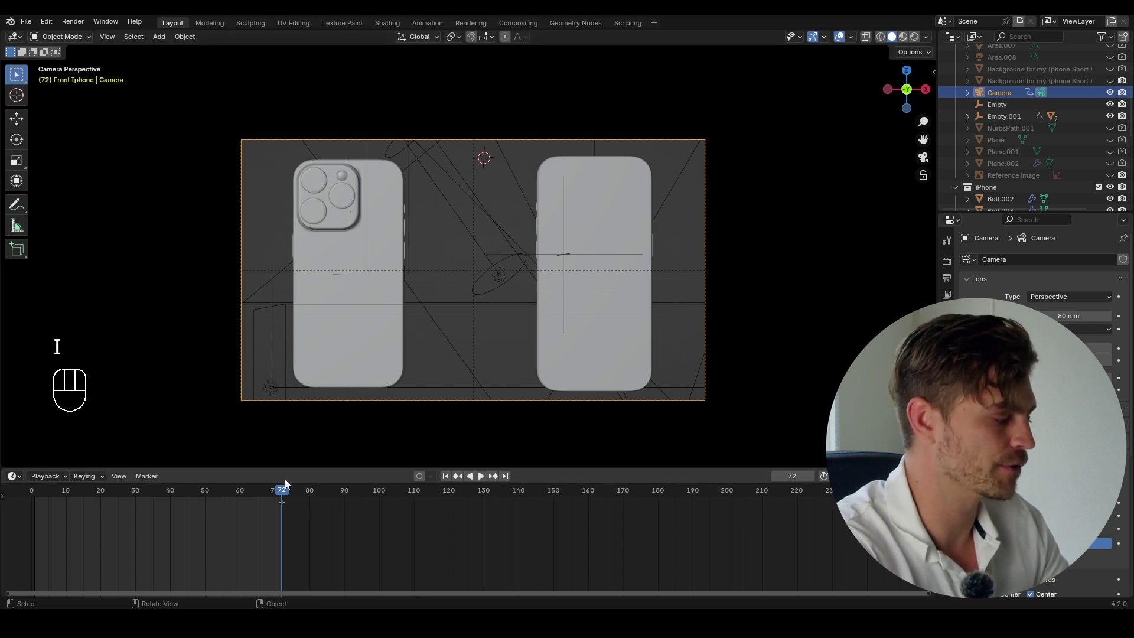
{"action": "left_click", "coordinate": [35, 494]}
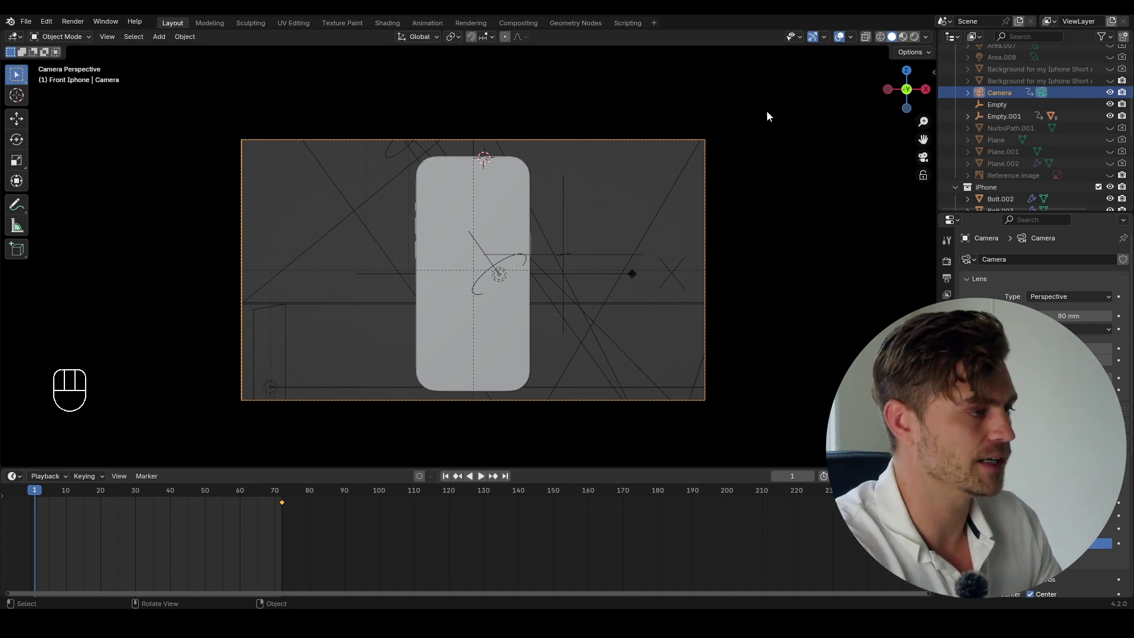
{"action": "left_click", "coordinate": [919, 37]}
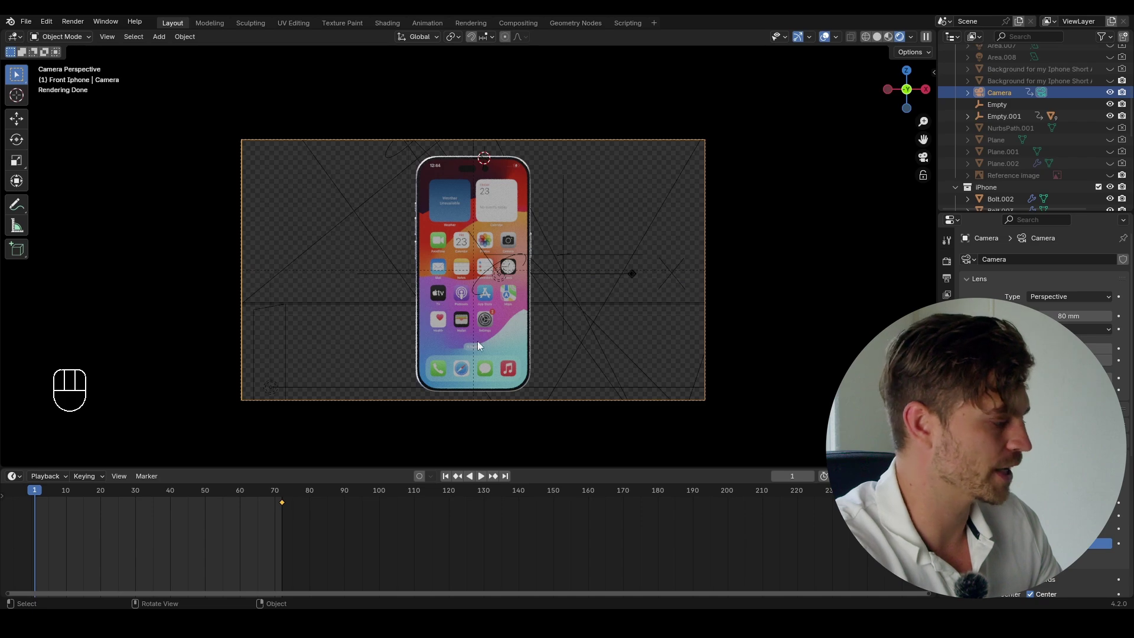
- Move the camera along its local Z axis toward the front iPhone until the Notes and Reminders icons fill the frame
{"action": "key", "text": "g"}
{"action": "key", "text": "z"}
{"action": "key", "text": "z"}
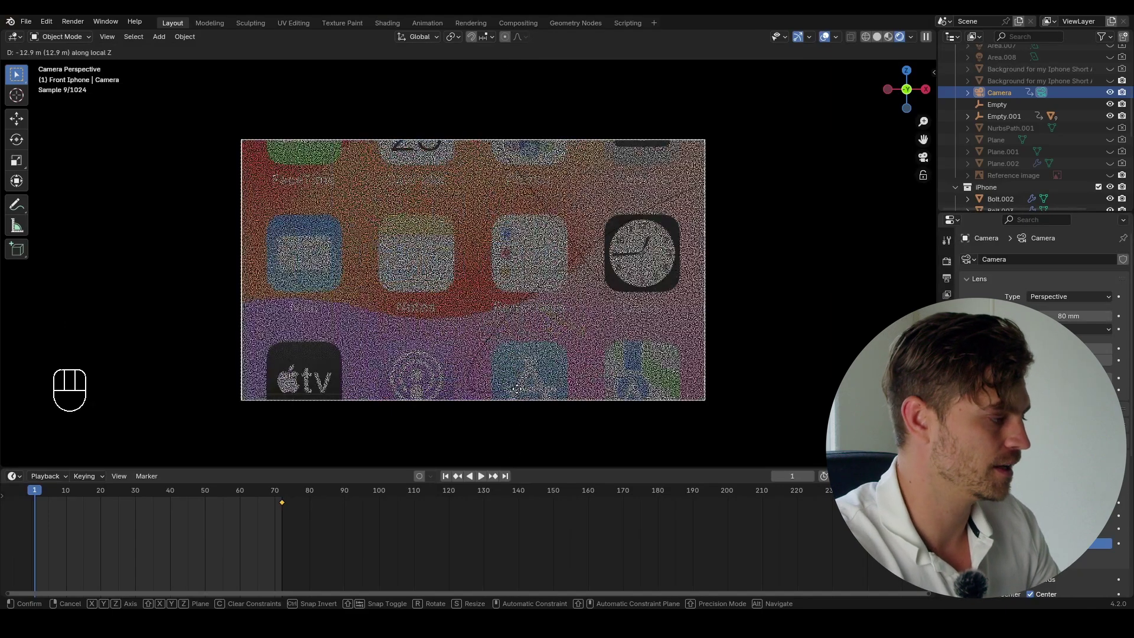
{"action": "left_click", "coordinate": [518, 367]}
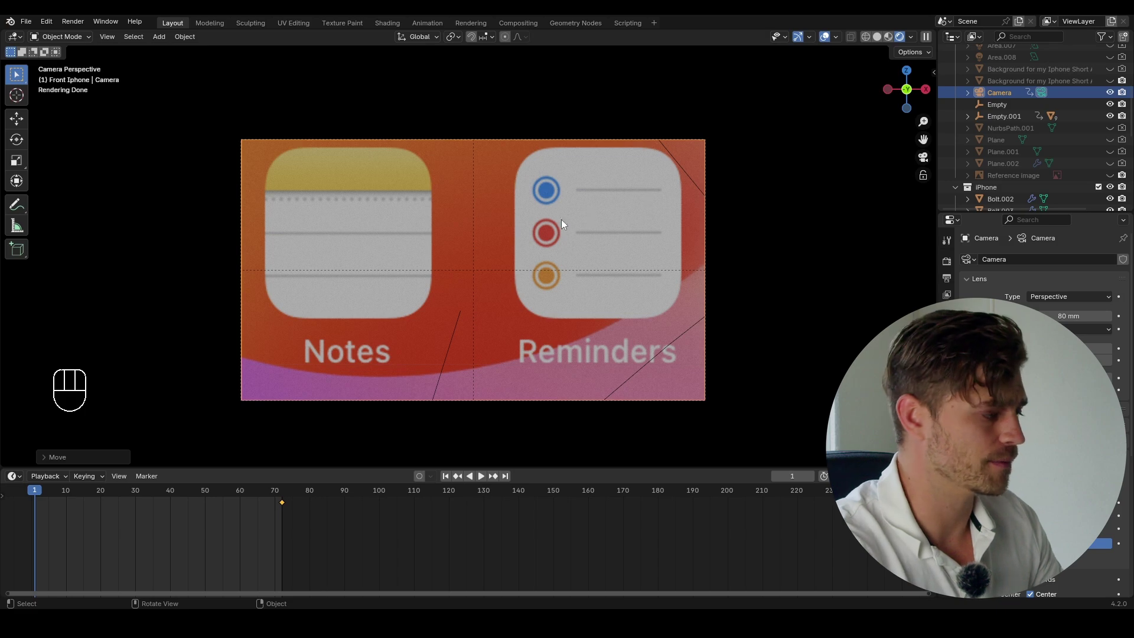
- Raise the camera along global Z to the Dynamic Island near the front iPhone's upper edge
{"action": "scroll", "coordinate": [499, 230], "scroll_direction": "down", "scroll_amount": 3}
{"action": "key", "text": "g"}
{"action": "key", "text": "z"}
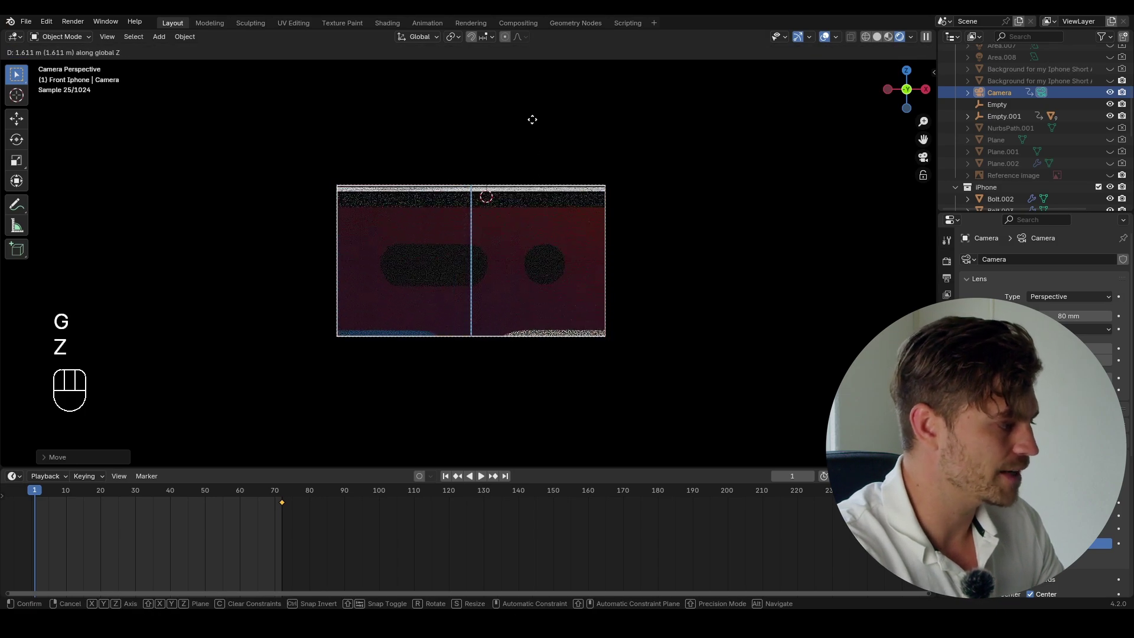
{"action": "left_click", "coordinate": [557, 232]}
{"action": "key", "text": "g"}
{"action": "key", "text": "z"}
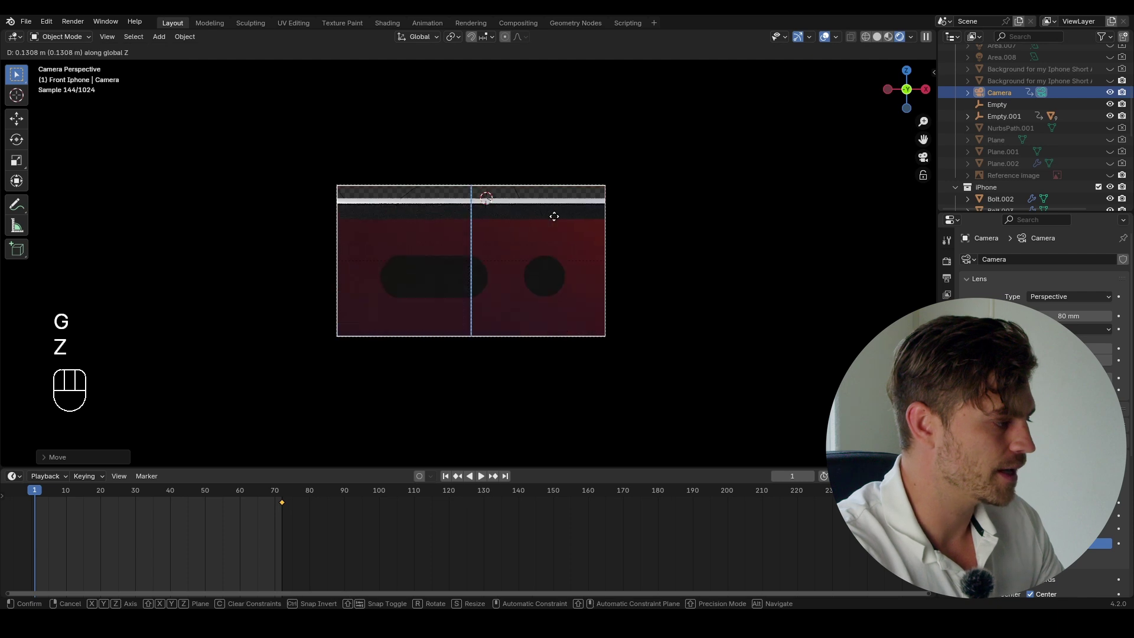
{"action": "left_click", "coordinate": [546, 226]}
- Move the camera closer along its local Z axis and adjust its global Z height until the black Dynamic Island fills the frame
{"action": "key", "text": "g"}
{"action": "key", "text": "z"}
{"action": "key", "text": "z"}
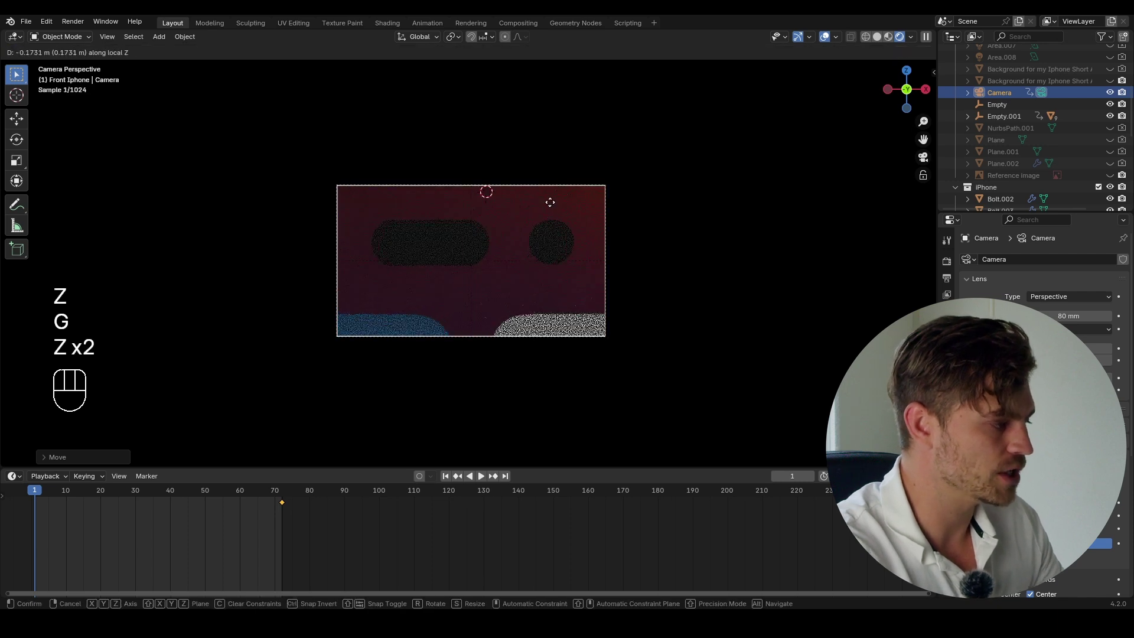
{"action": "left_click", "coordinate": [549, 171]}
{"action": "key", "text": "g"}
{"action": "key", "text": "z"}
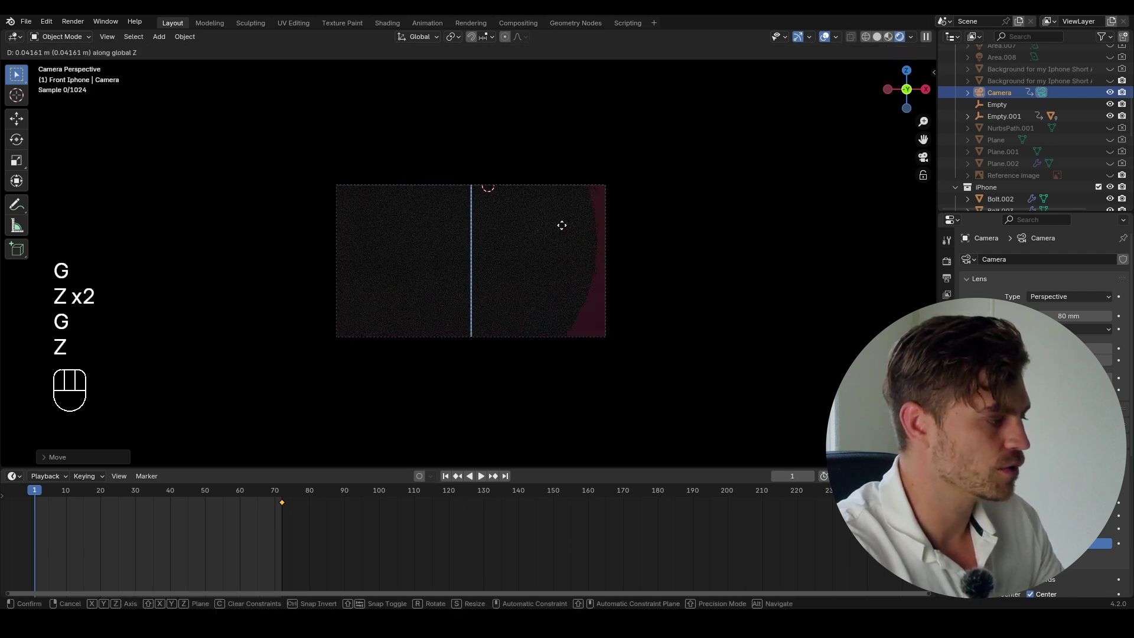
{"action": "left_click", "coordinate": [561, 227]}
{"action": "key", "text": "g"}
{"action": "key", "text": "z"}
{"action": "key", "text": "z"}
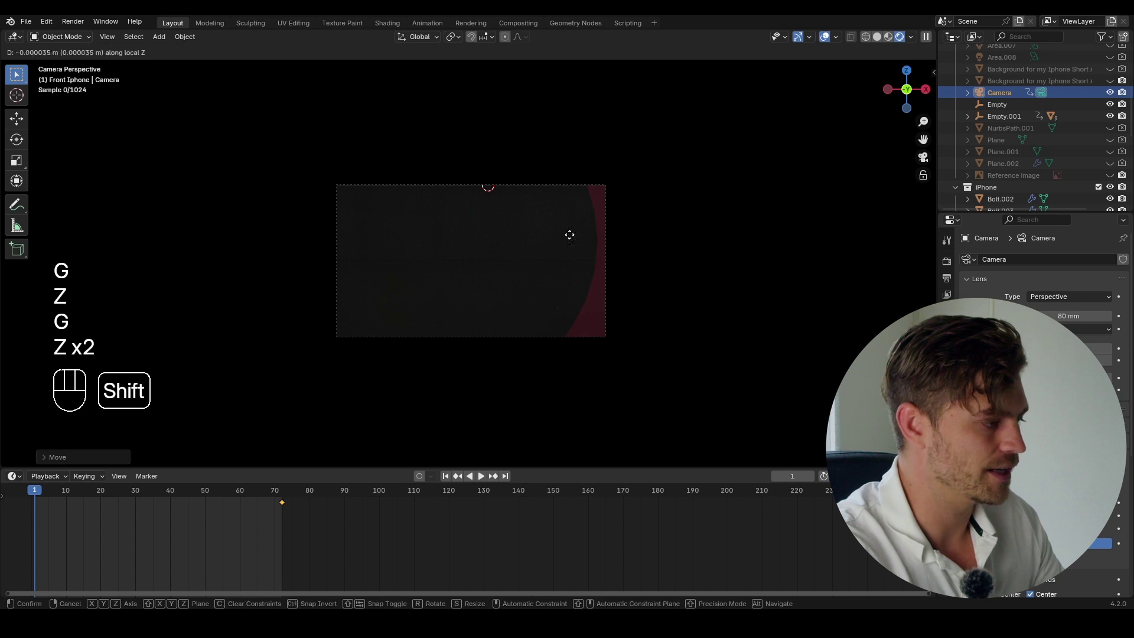
{"action": "left_click", "coordinate": [570, 235]}
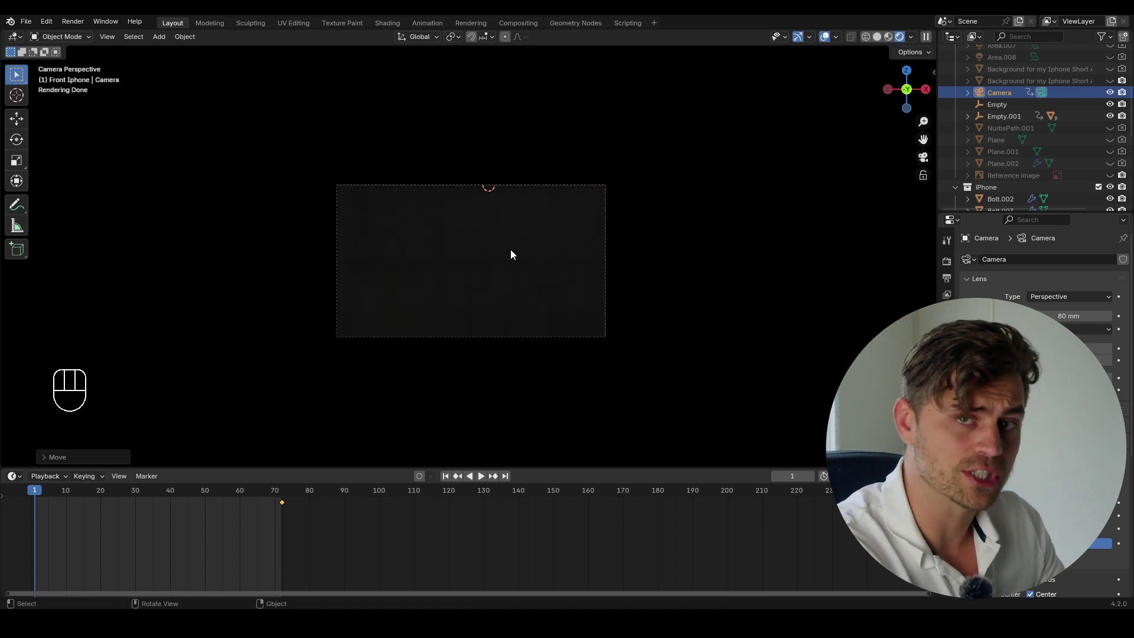
- Rotate the camera 90° around its local Z axis and insert a keyframe on it at frame 1
{"action": "key", "text": "r"}
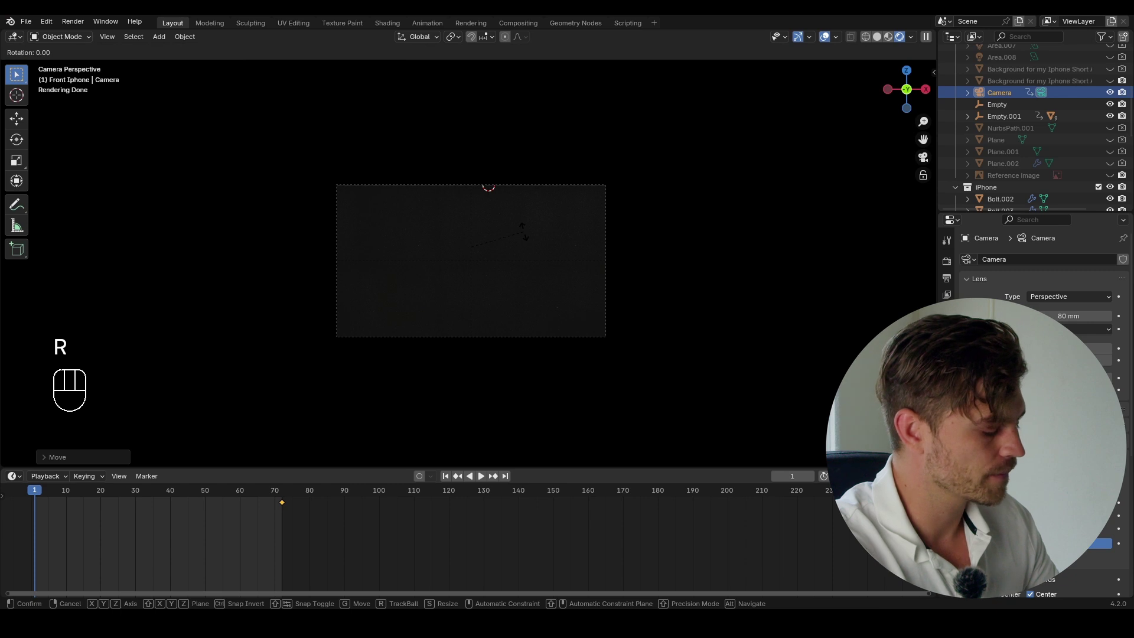
{"action": "key", "text": "z"}
{"action": "type", "text": "z"}
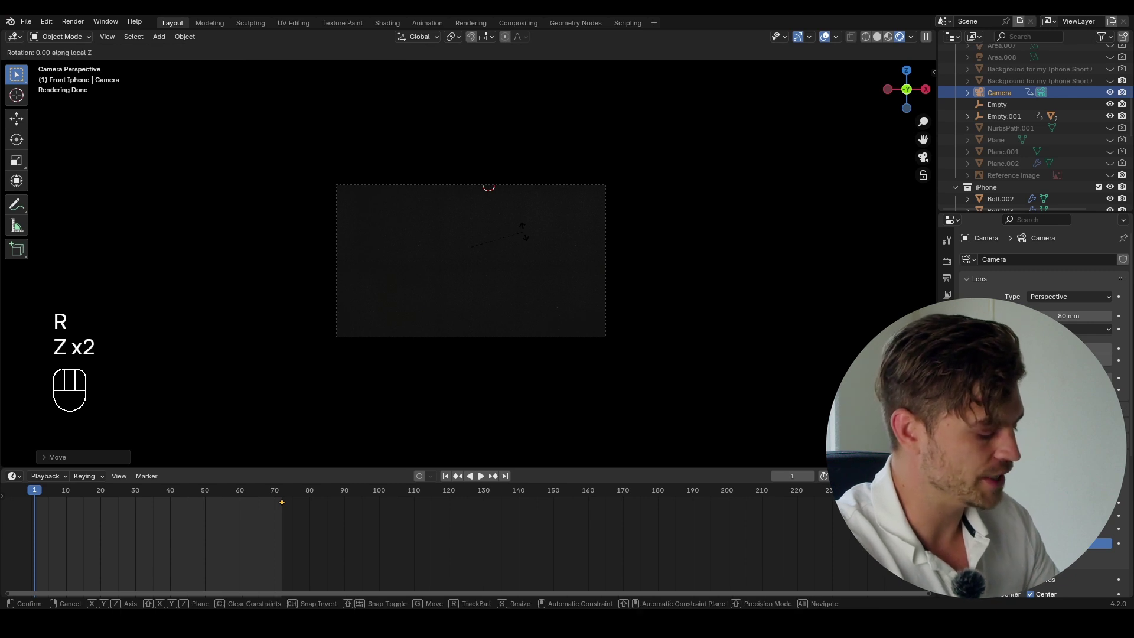
{"action": "type", "text": "90"}
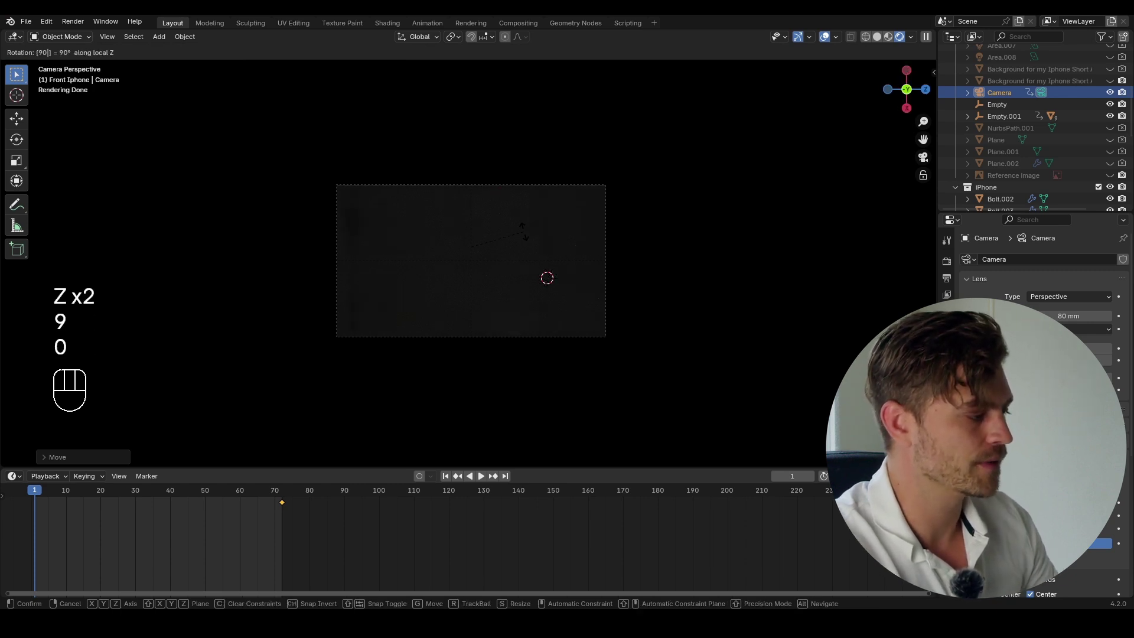
{"action": "left_click", "coordinate": [500, 261]}
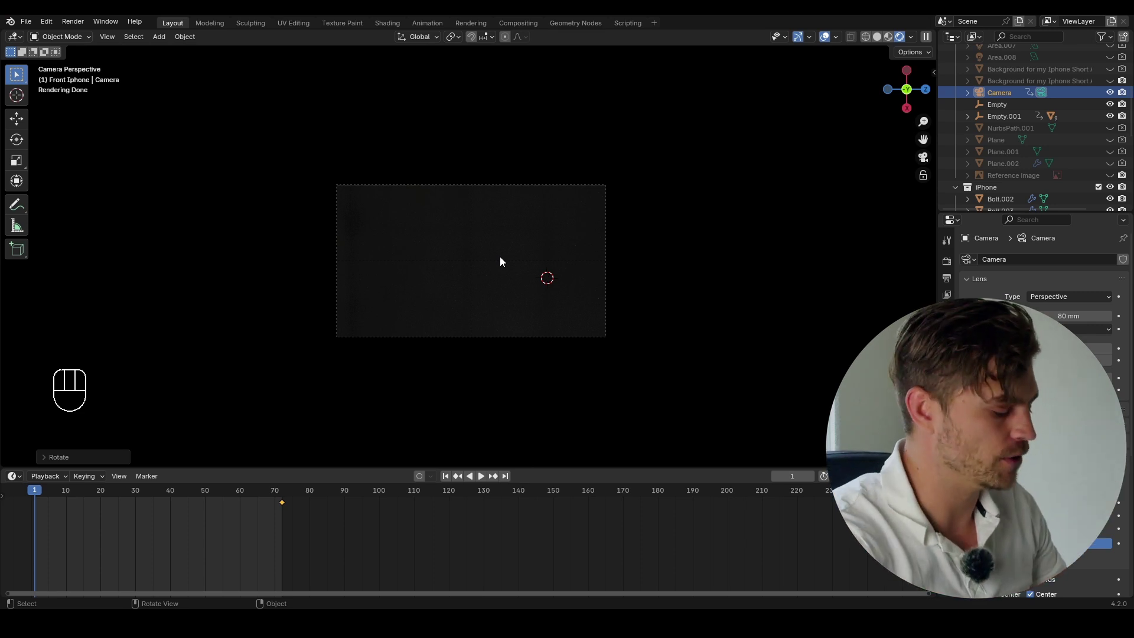
{"action": "key", "text": "i"}
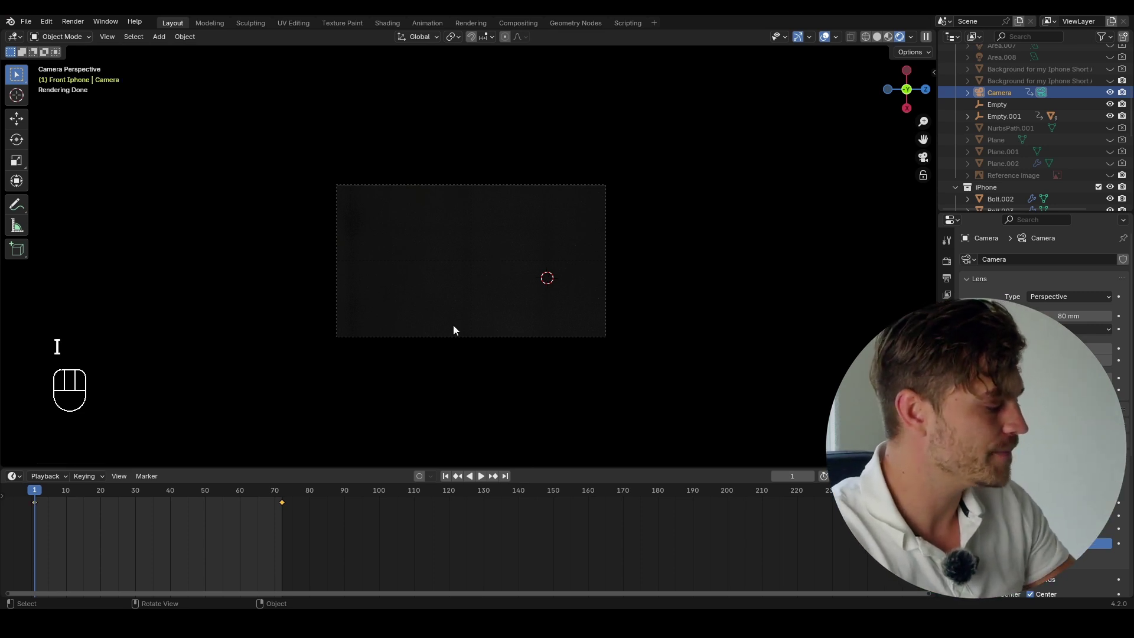
- Switch the viewport to solid shading, play the camera animation, and scrub to frame 38
{"action": "left_click", "coordinate": [883, 36]}
{"action": "key", "text": "shift+space"}
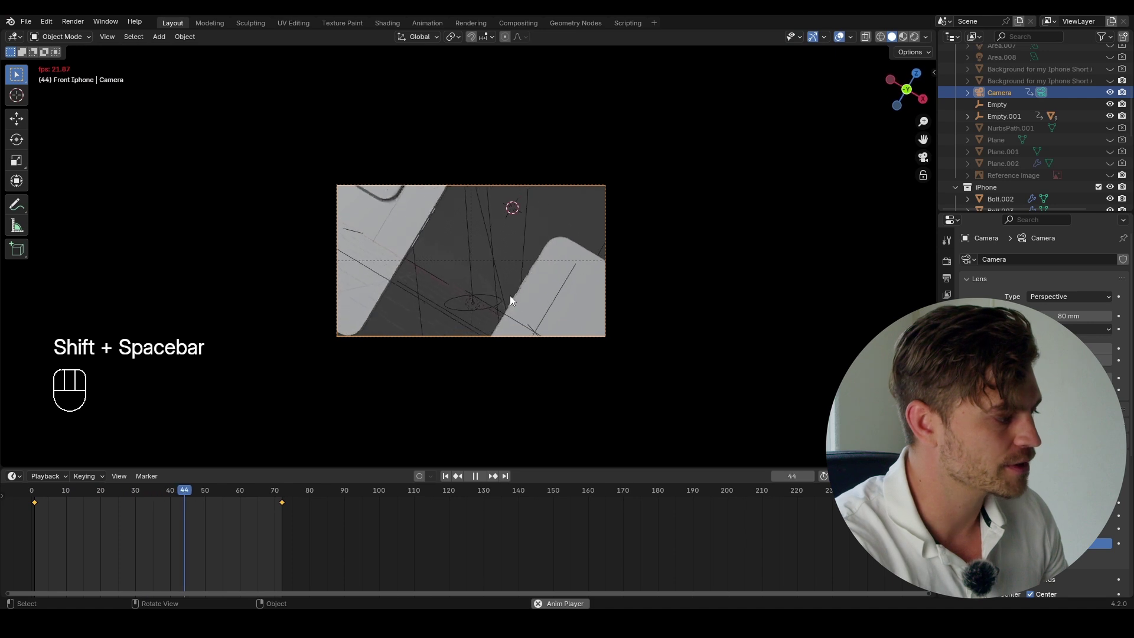
{"action": "key", "text": "shift+space"}
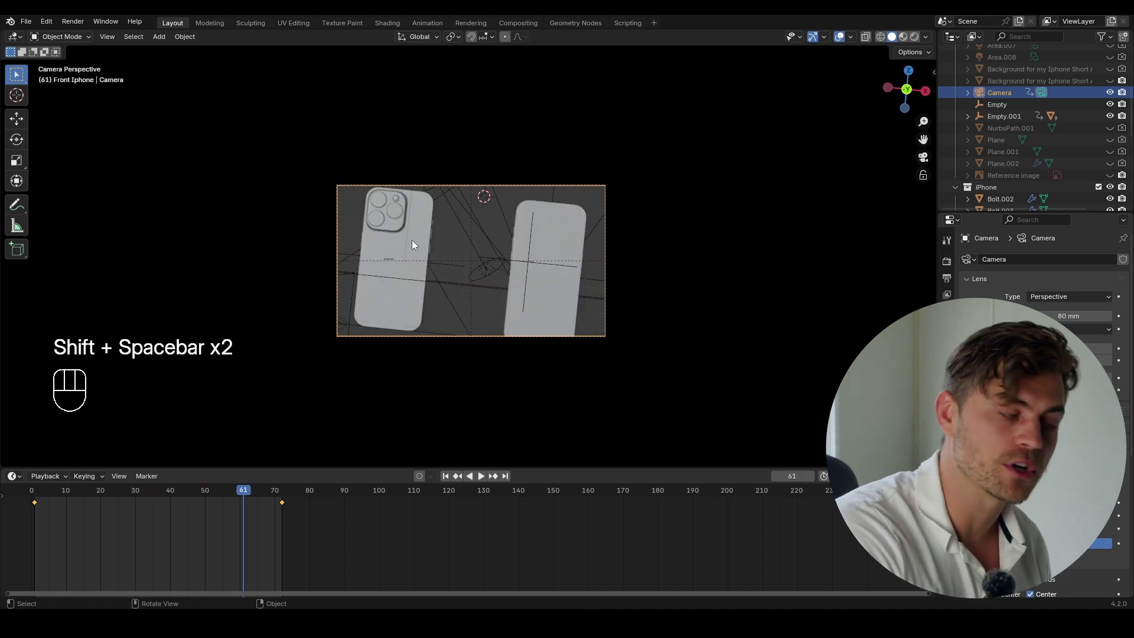
{"action": "left_click_drag", "start_coordinate": [193, 494], "coordinate": [163, 515]}
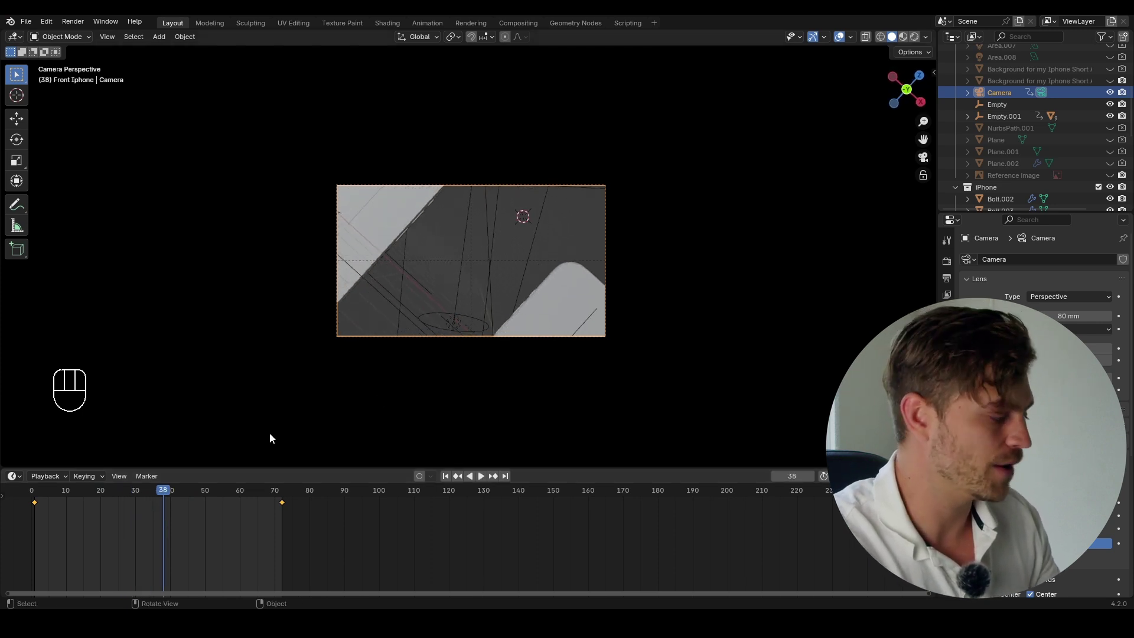
- Enlarge the timeline area, change it to the Graph Editor, and expand the camera's object transform channels
{"action": "left_click_drag", "start_coordinate": [195, 470], "coordinate": [195, 383]}
{"action": "left_click", "coordinate": [13, 388]}
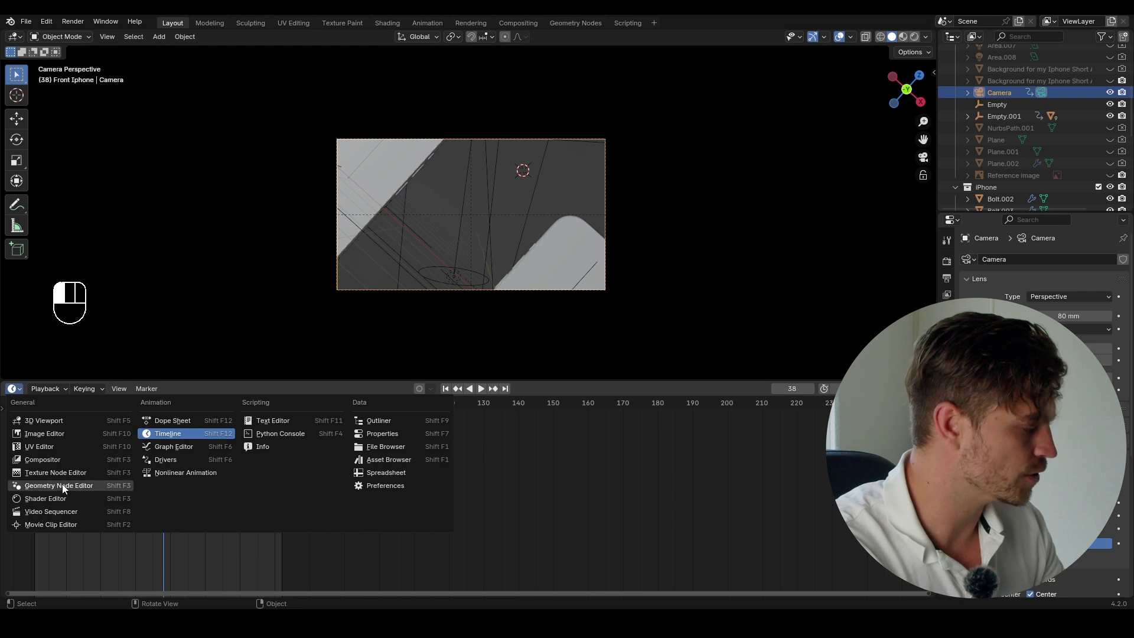
{"action": "left_click", "coordinate": [176, 453]}
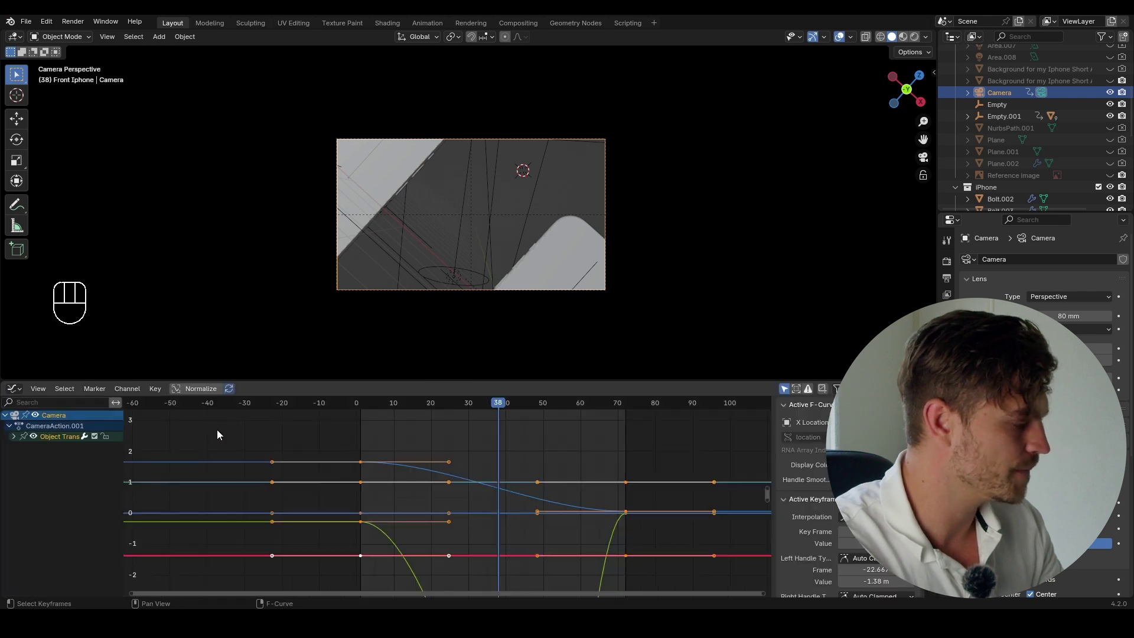
{"action": "left_click", "coordinate": [14, 436]}
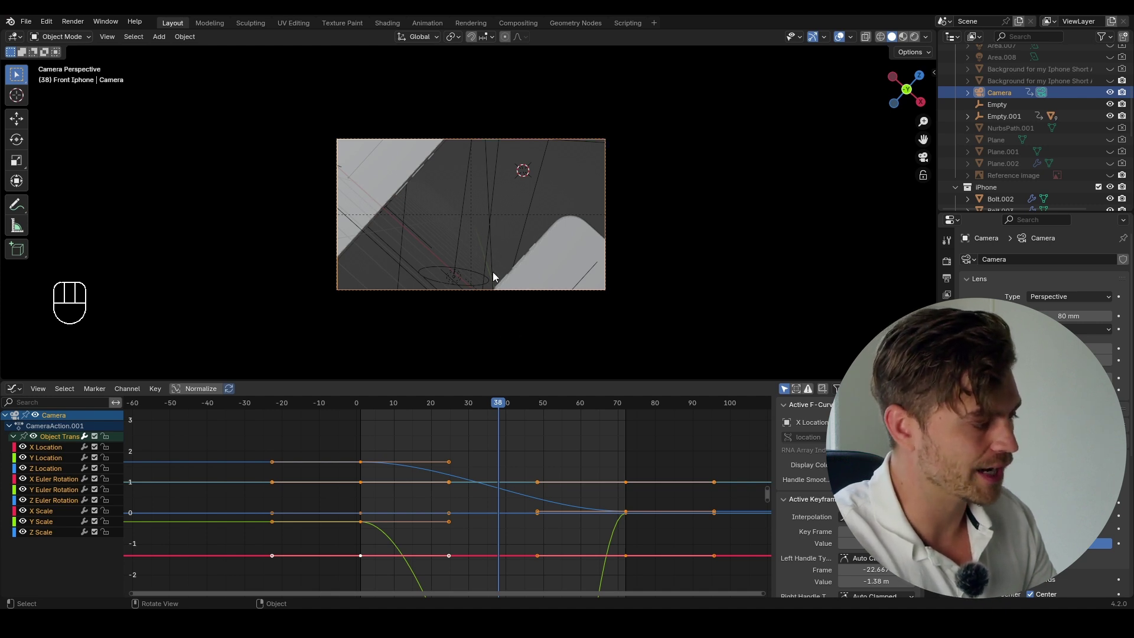
- Lock all the camera's transform channels except Y Location and frame the whole Y Location curve
{"action": "left_click", "coordinate": [46, 457]}
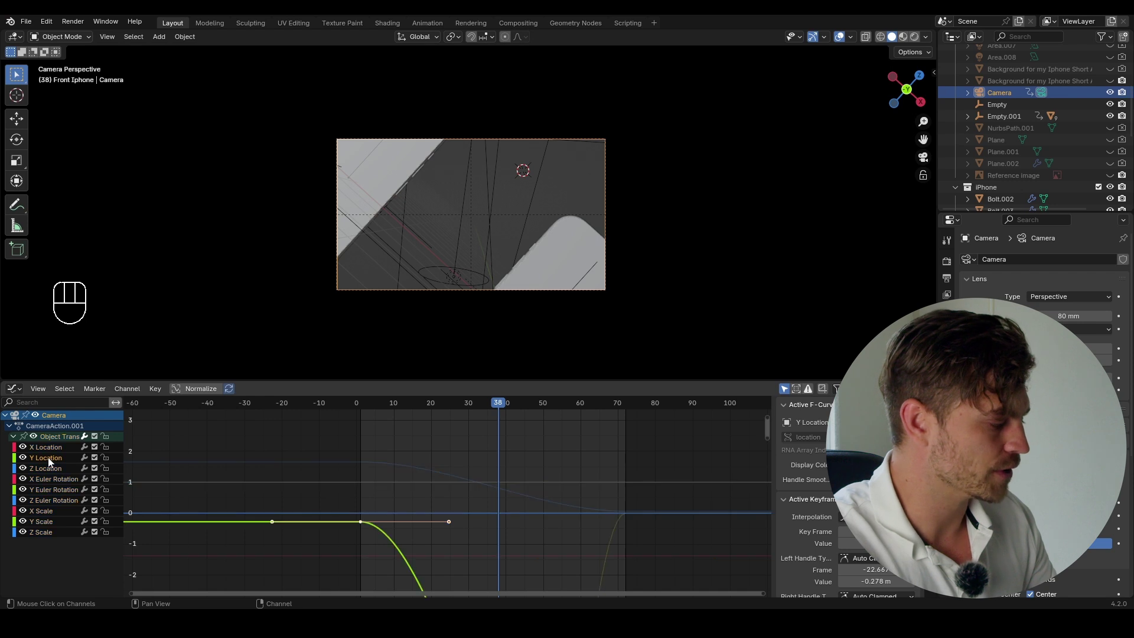
{"action": "scroll", "coordinate": [328, 480], "scroll_direction": "down", "scroll_amount": 5}
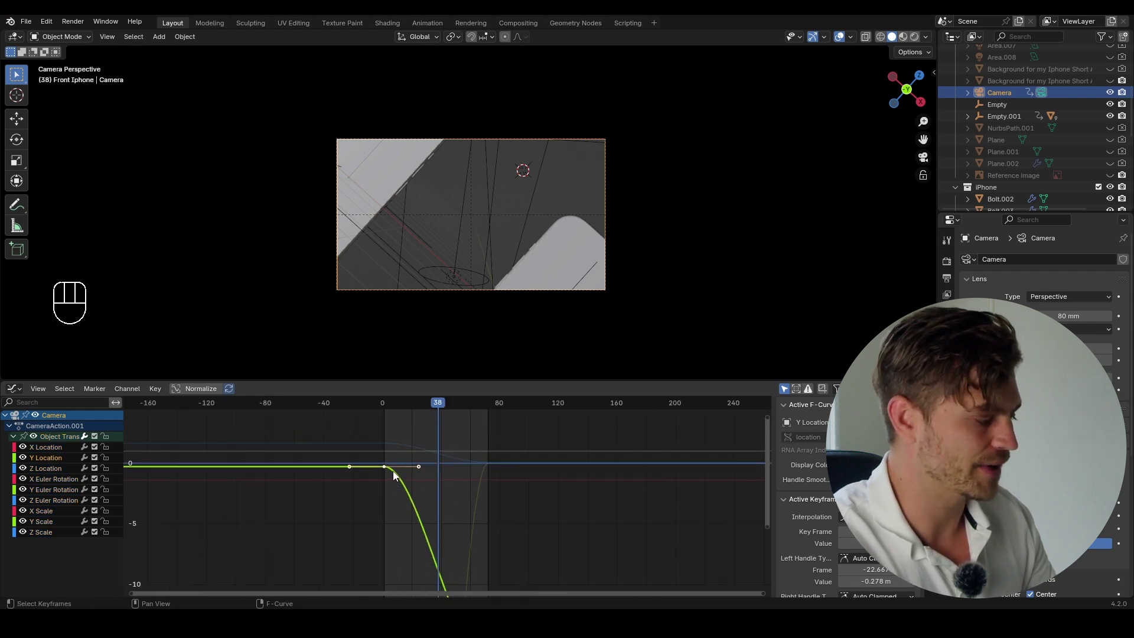
{"action": "scroll", "coordinate": [434, 530], "scroll_direction": "up", "scroll_amount": 3}
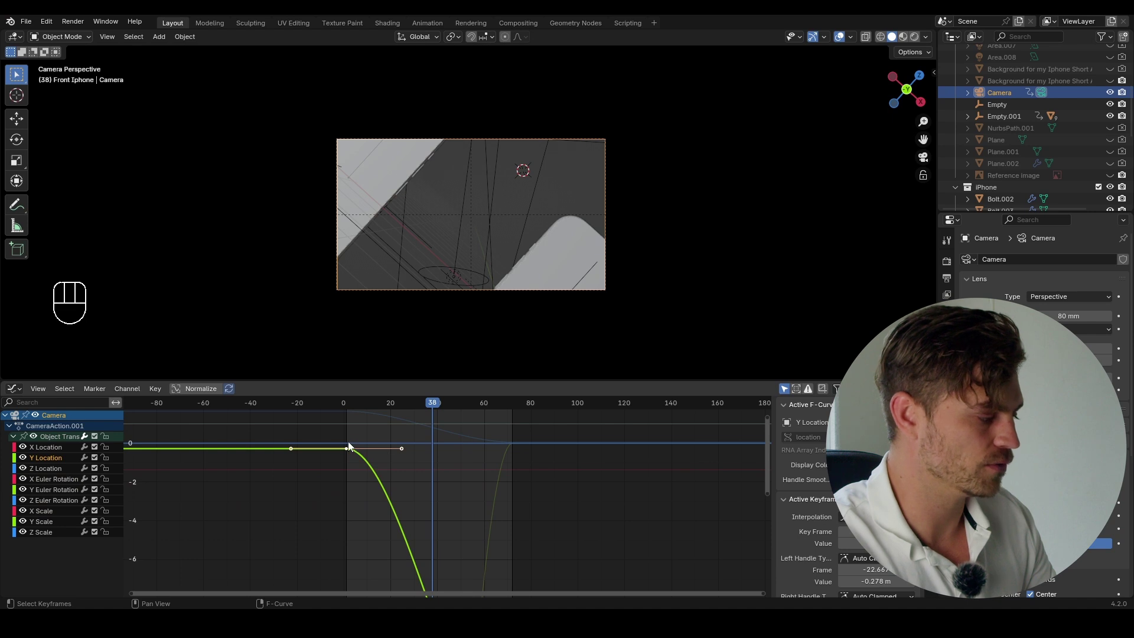
{"action": "left_click", "coordinate": [105, 435]}
{"action": "left_click", "coordinate": [106, 457]}
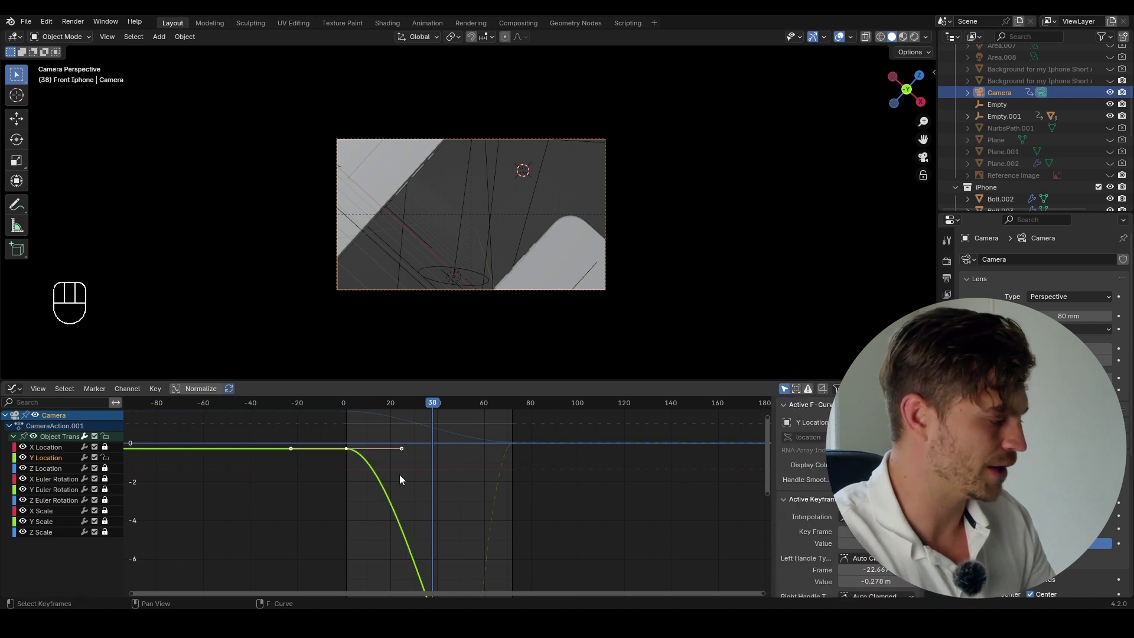
{"action": "key", "text": "KP_Decimal"}
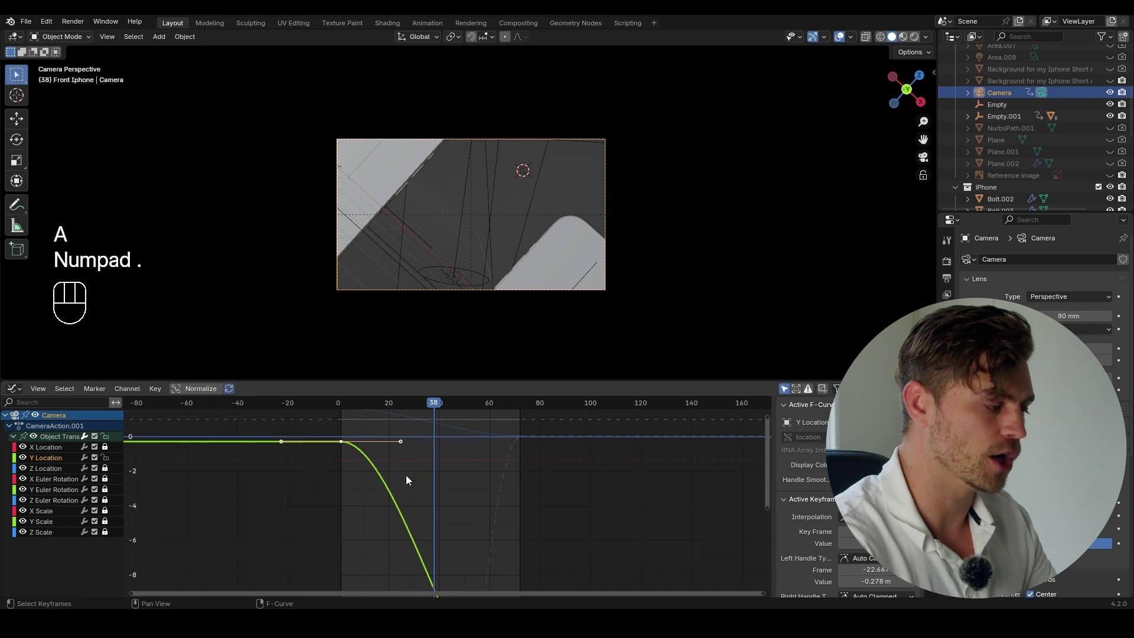
{"action": "scroll", "coordinate": [366, 467], "scroll_direction": "down", "scroll_amount": 2}
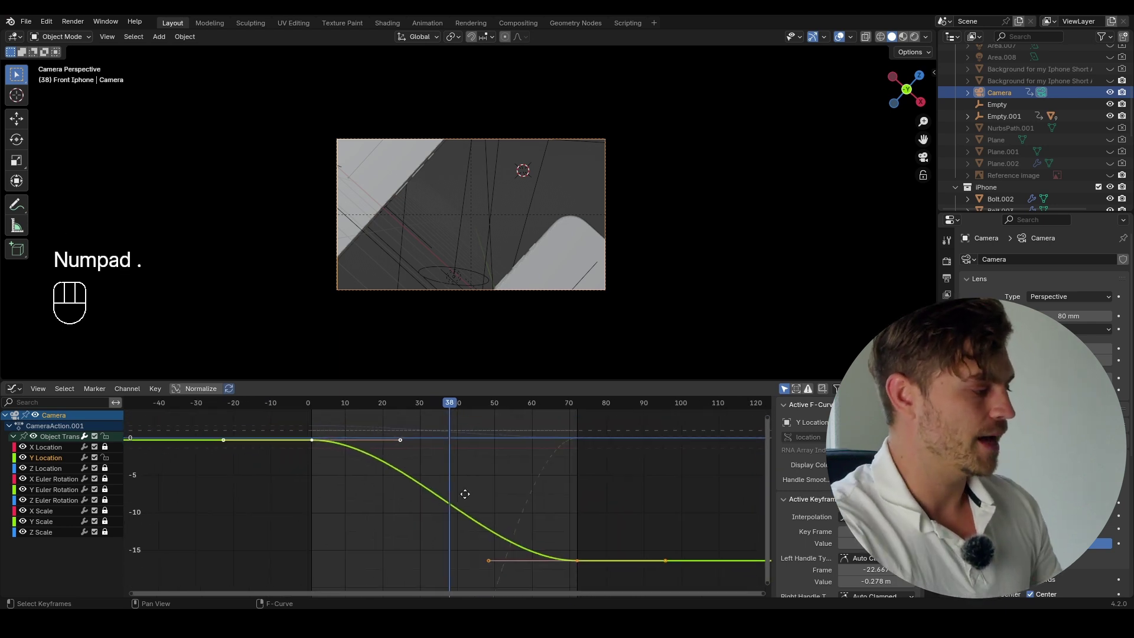
- On the Y Location curve, pull frame 1's right handle straight down about 11 units and slide frame 72's left handle along X to about frame 31
{"action": "left_click_drag", "start_coordinate": [387, 437], "coordinate": [378, 467]}
{"action": "key", "text": "g"}
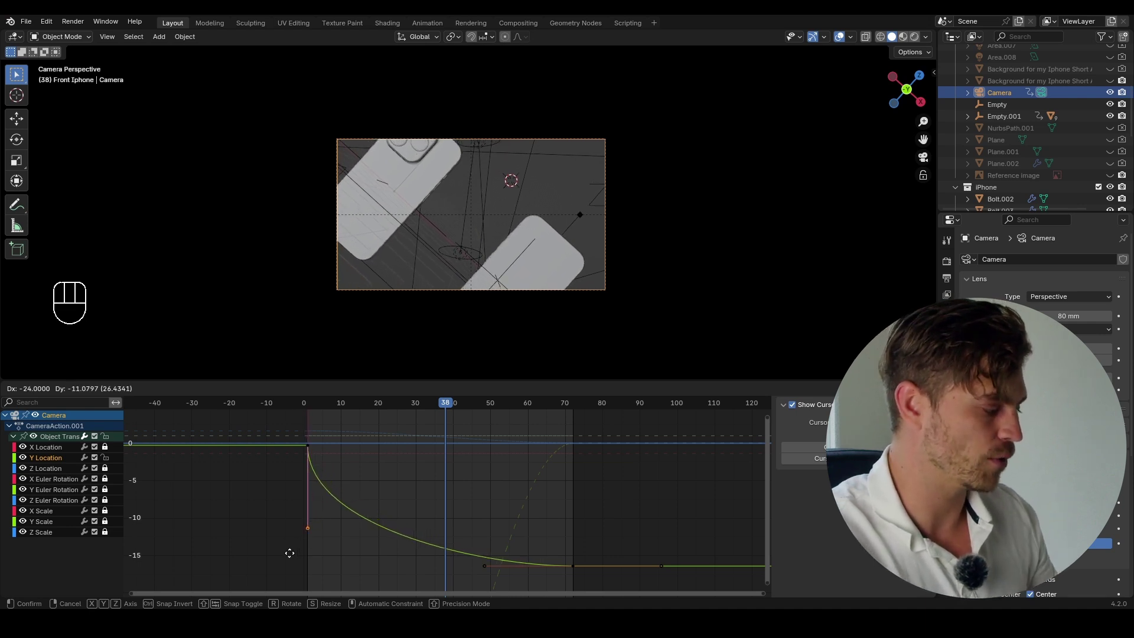
{"action": "left_click", "coordinate": [289, 553]}
{"action": "left_click", "coordinate": [475, 567]}
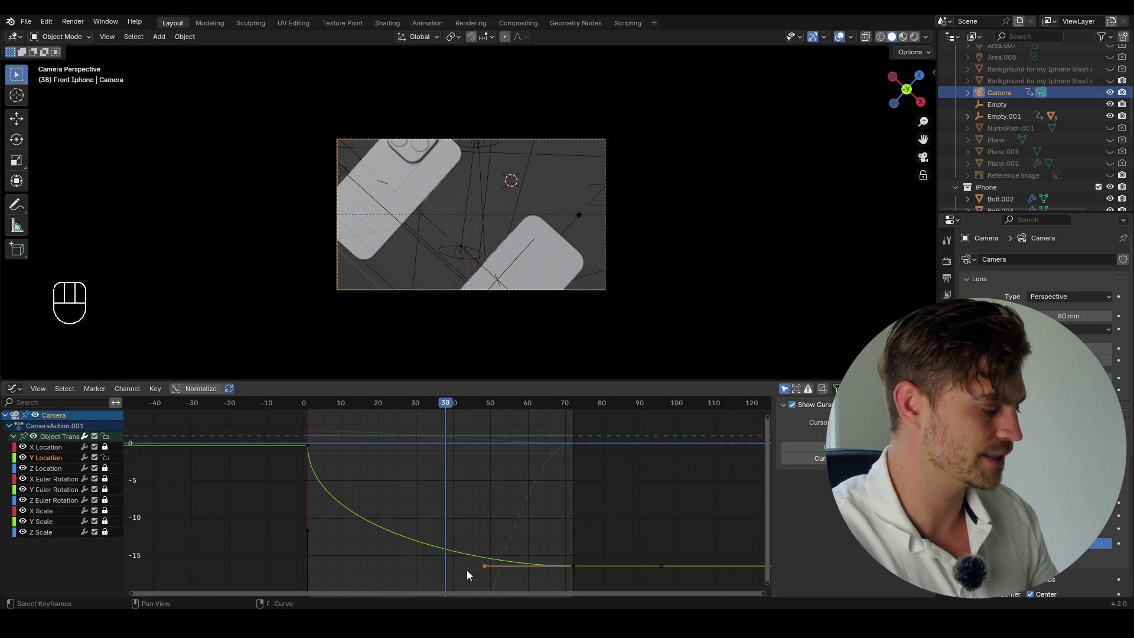
{"action": "key", "text": "g"}
{"action": "key", "text": "x"}
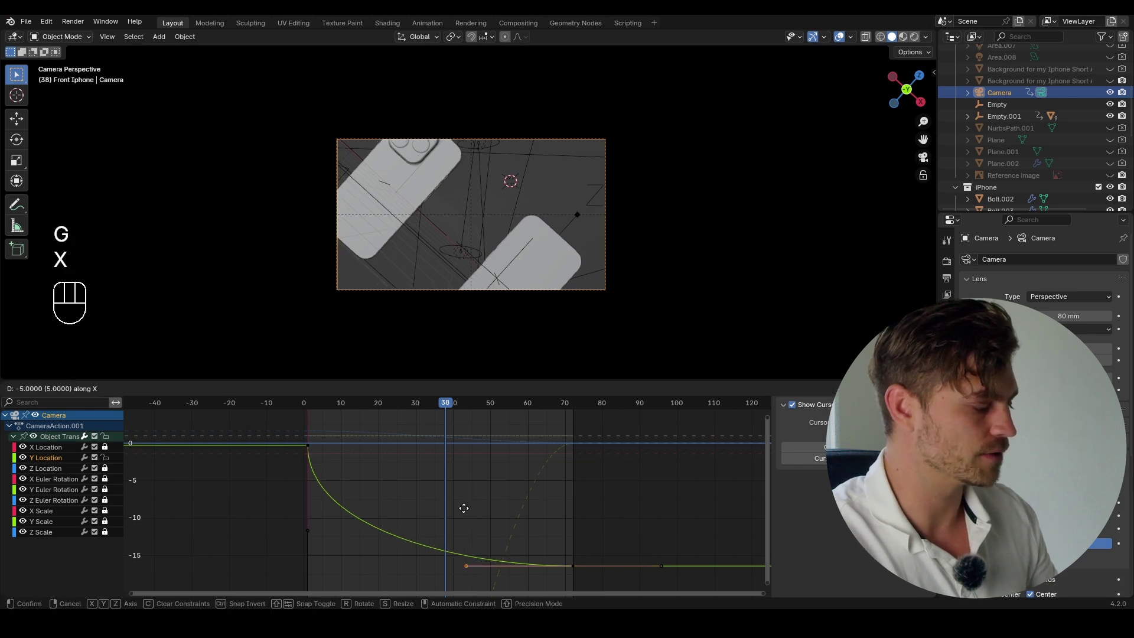
{"action": "left_click", "coordinate": [418, 512]}
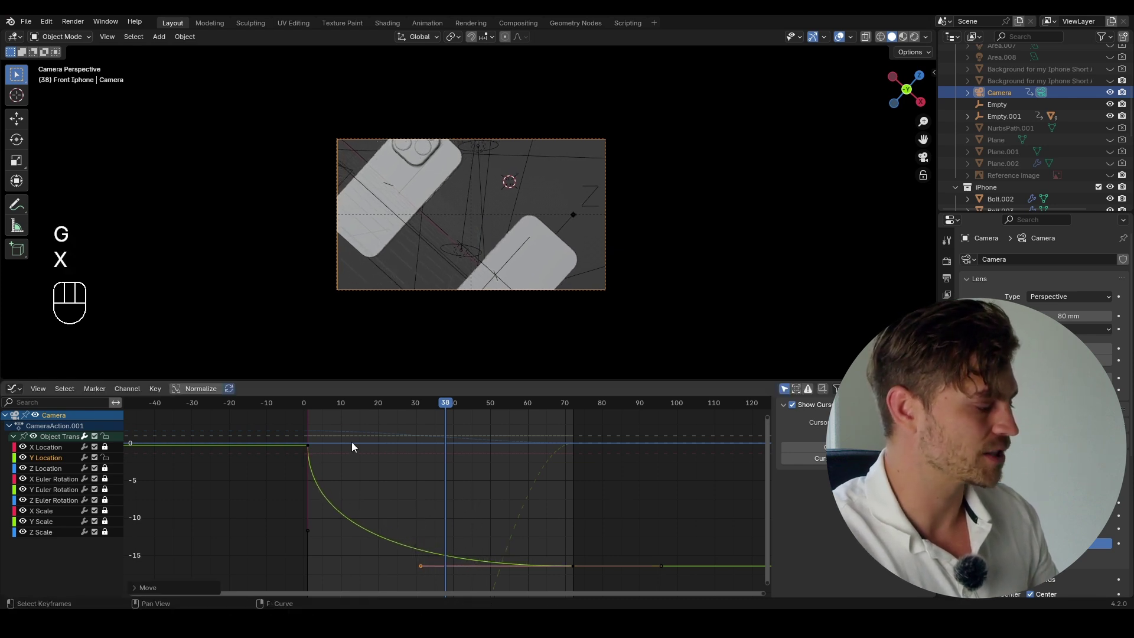
- Play the animation from the start to review the camera's eased motion, and scrub to frame 21
{"action": "left_click", "coordinate": [306, 403]}
{"action": "key", "text": "shift+space"}
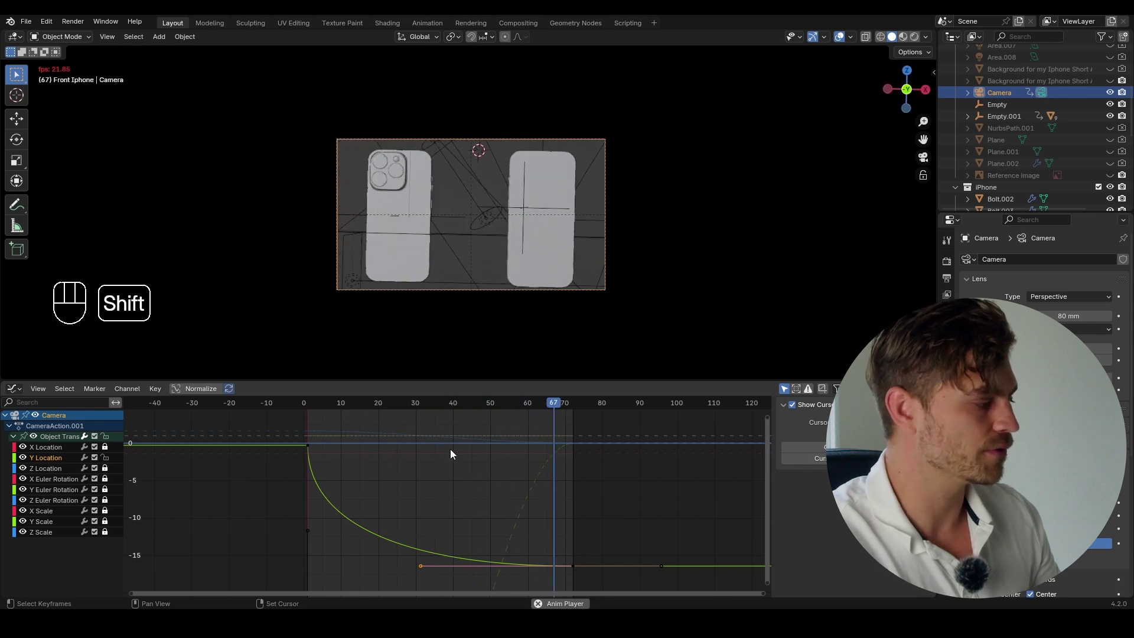
{"action": "key", "text": "shift+space"}
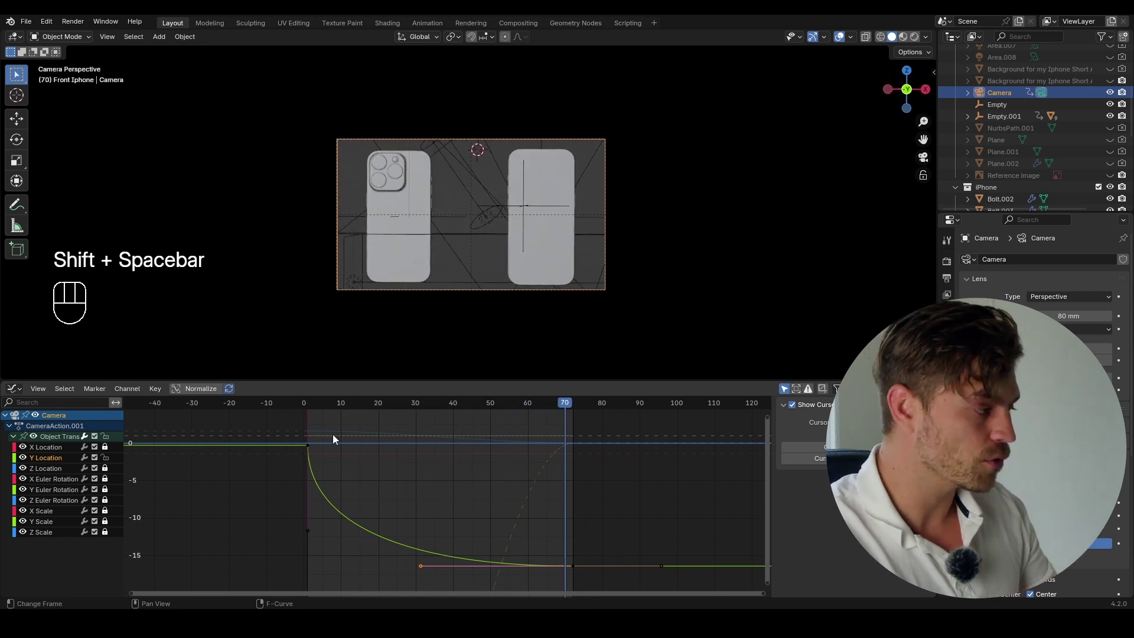
{"action": "left_click_drag", "start_coordinate": [345, 404], "coordinate": [384, 419]}
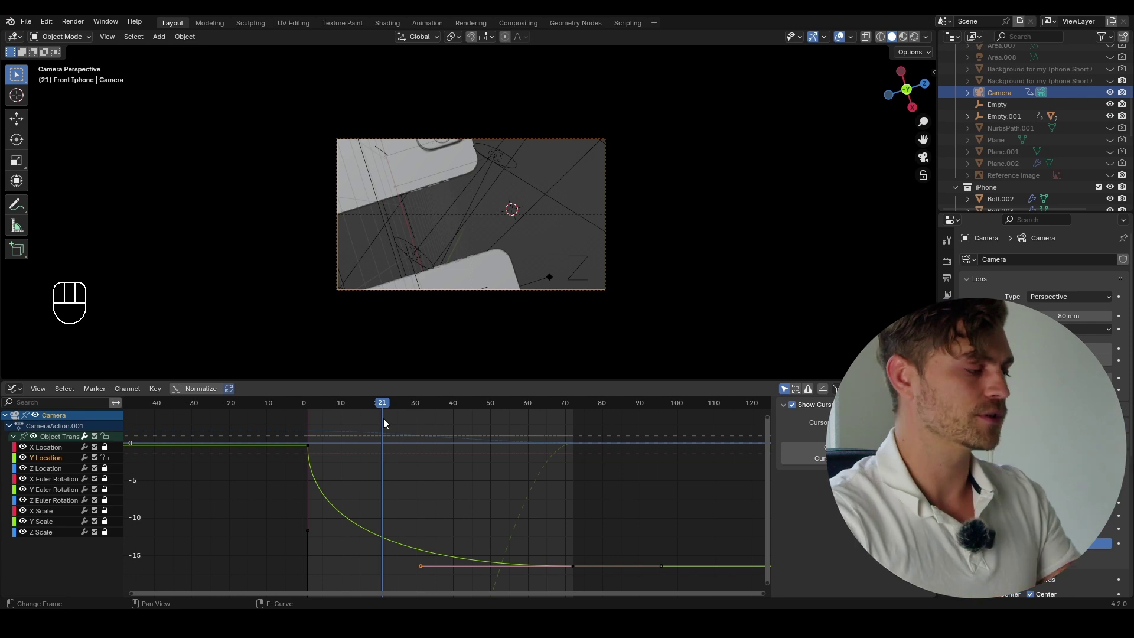
- Lock the Y Location channel, unlock Y Euler Rotation, and frame its whole curve
{"action": "left_click", "coordinate": [105, 457]}
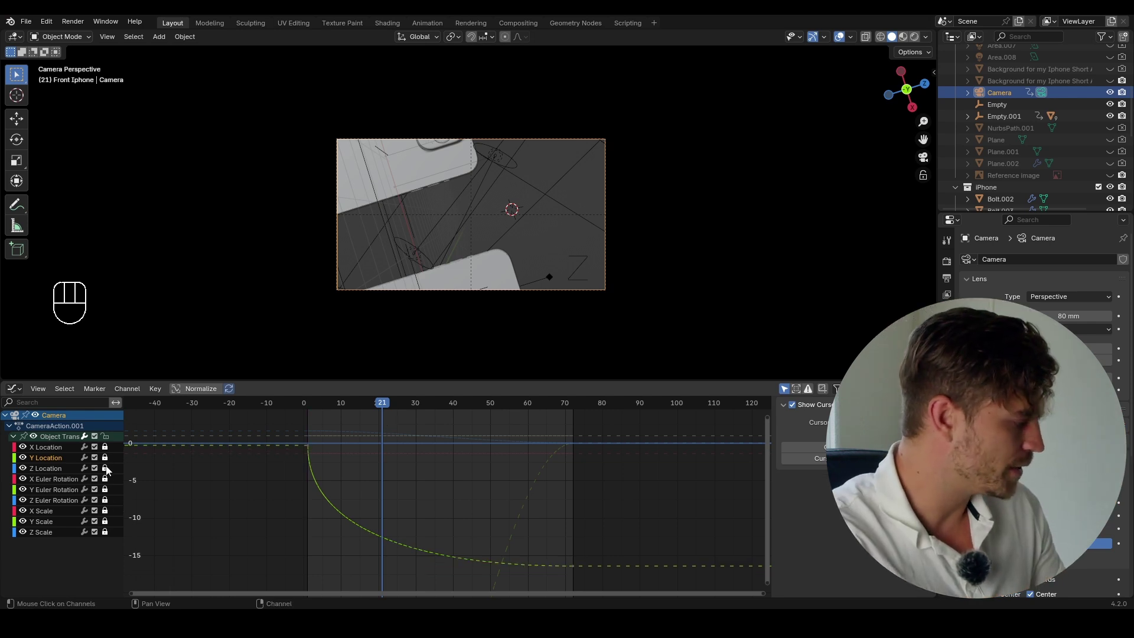
{"action": "left_click", "coordinate": [105, 490]}
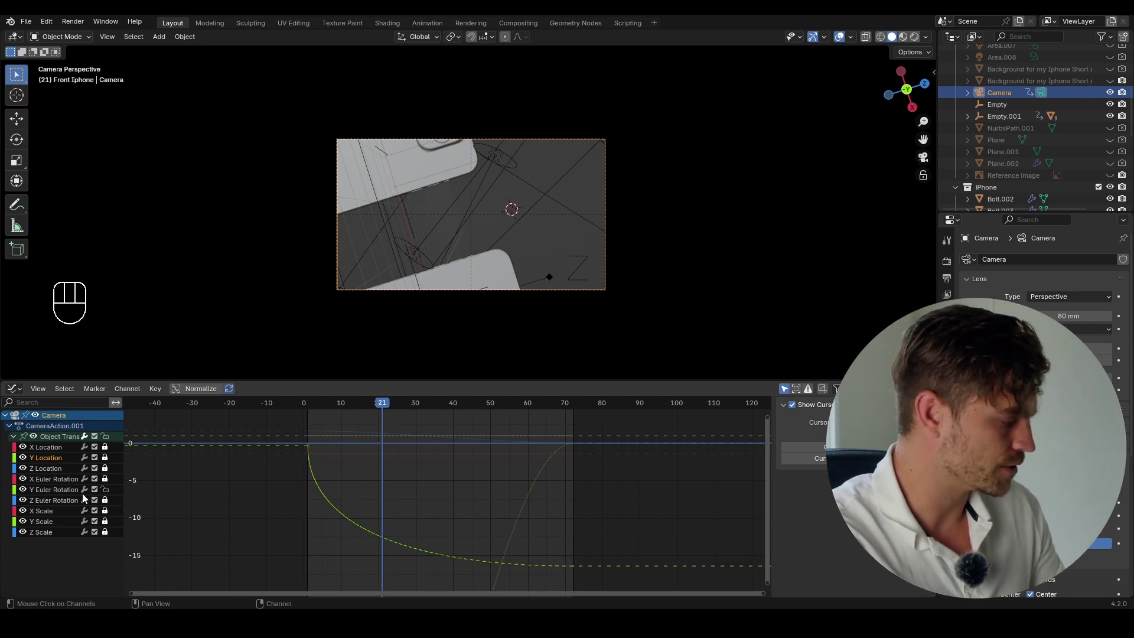
{"action": "left_click", "coordinate": [83, 490]}
{"action": "key", "text": "a"}
{"action": "key", "text": "KP_Decimal"}
{"action": "scroll", "coordinate": [406, 506], "scroll_direction": "down", "scroll_amount": 2}
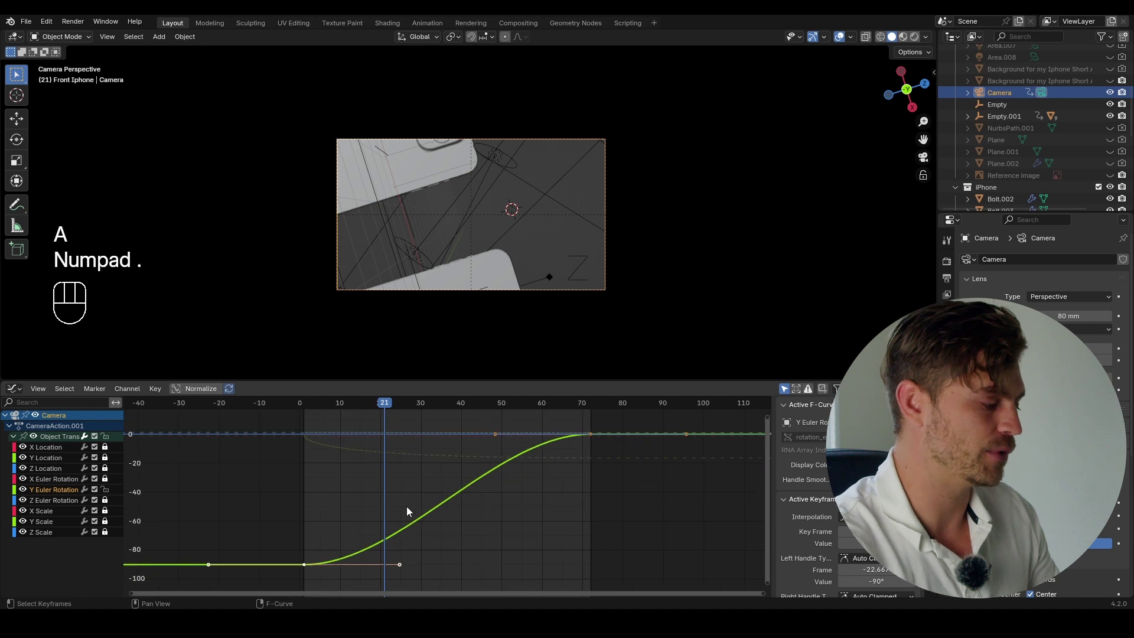
- On the Y Euler Rotation curve, pull frame 1's right handle straight up to about -17 and slide frame 72's left handle along X to about frame 33
{"action": "left_click_drag", "start_coordinate": [498, 559], "coordinate": [360, 587]}
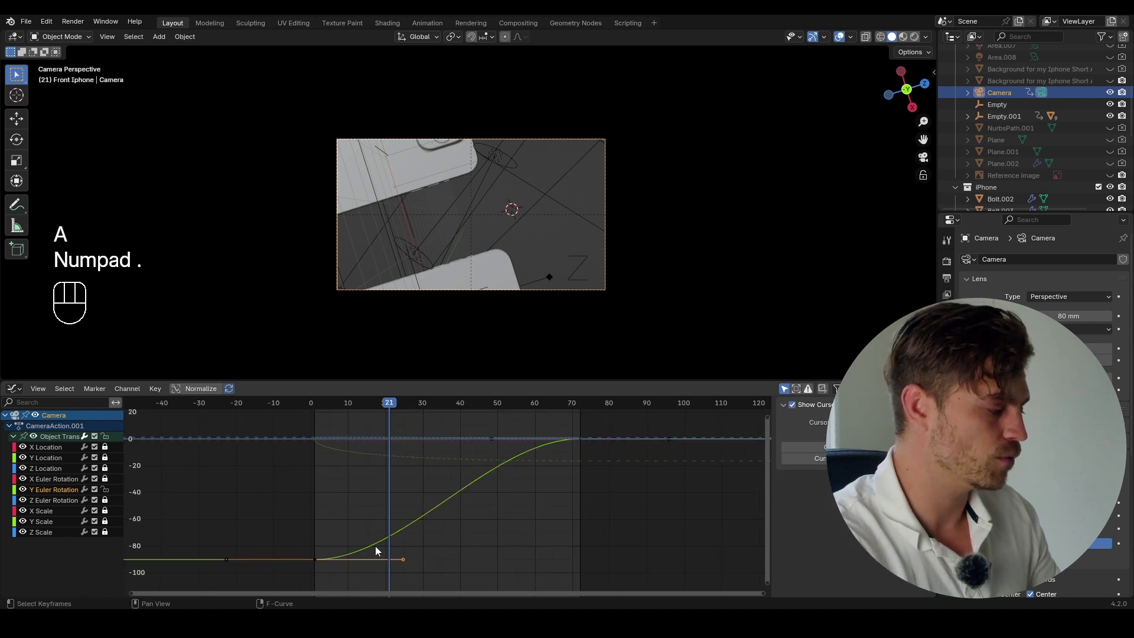
{"action": "key", "text": "g"}
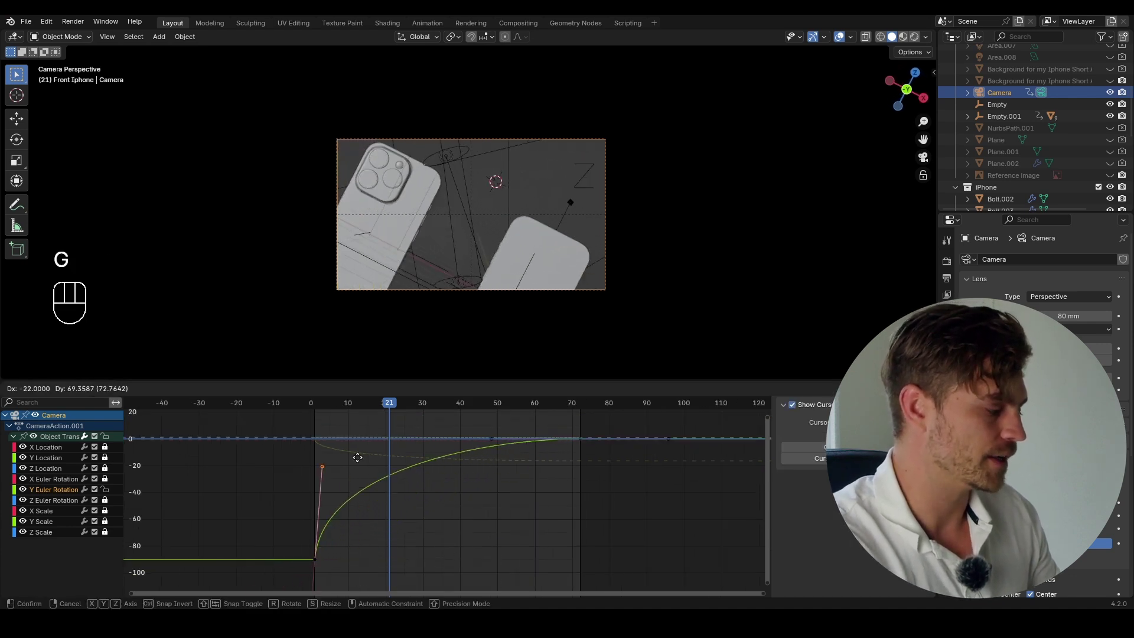
{"action": "left_click", "coordinate": [350, 453]}
{"action": "left_click_drag", "start_coordinate": [499, 422], "coordinate": [477, 449]}
{"action": "key", "text": "g"}
{"action": "key", "text": "x"}
{"action": "left_click", "coordinate": [422, 456]}
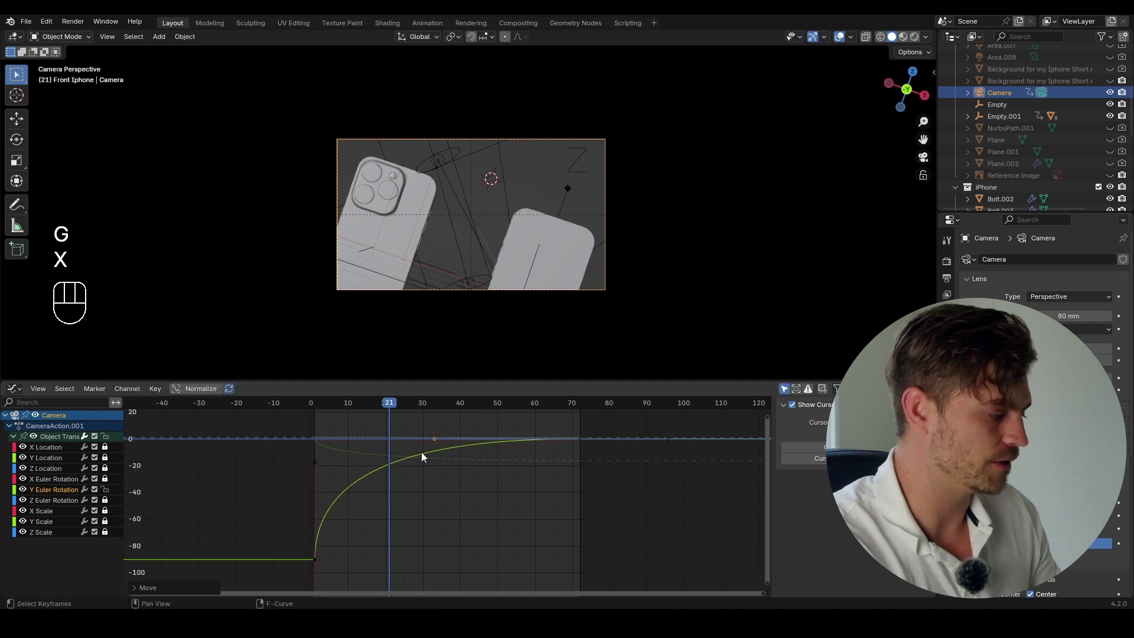
- Play the animation from the start to review the eased Y rotation of the camera
{"action": "left_click", "coordinate": [316, 405]}
{"action": "key", "text": "shift+space"}
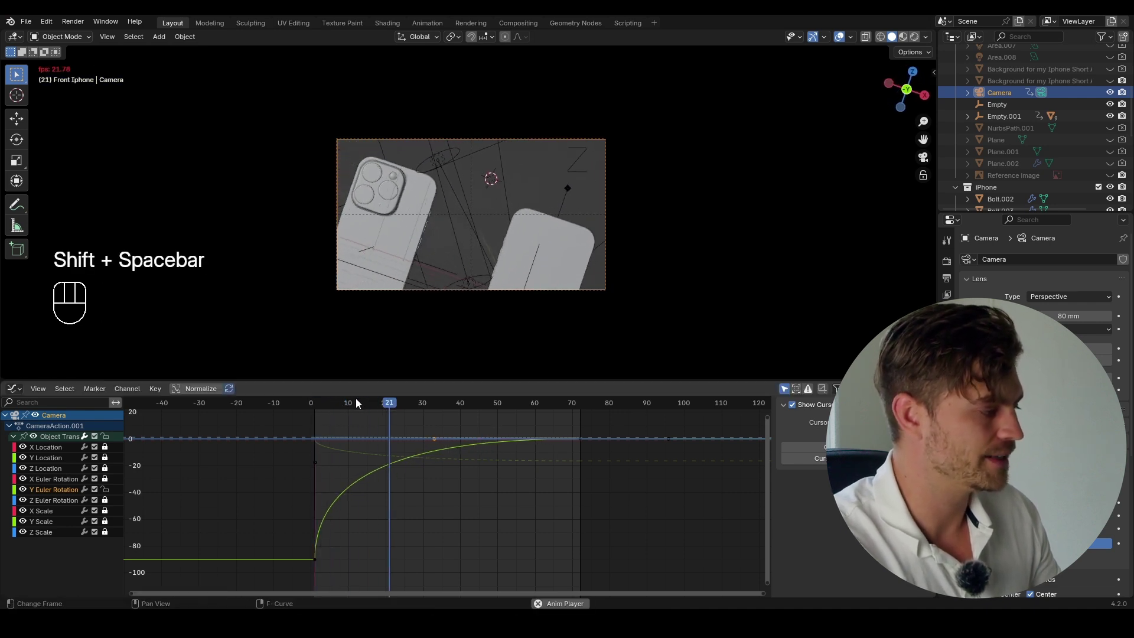
{"action": "key", "text": "shift+space"}
{"action": "left_click", "coordinate": [312, 404]}
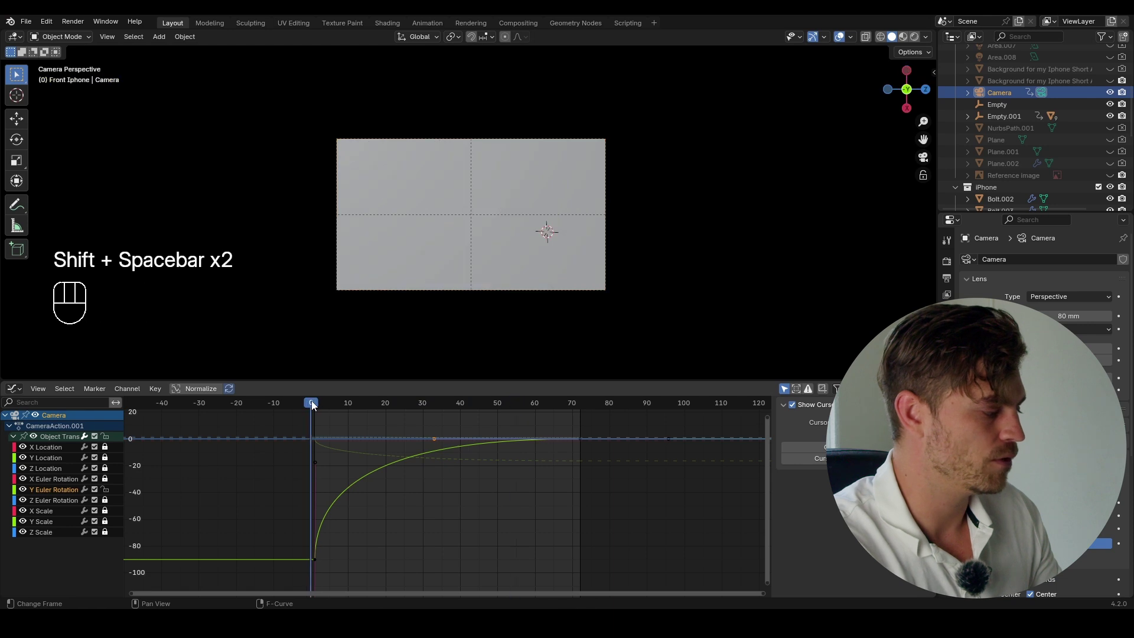
{"action": "key", "text": "shift+space"}
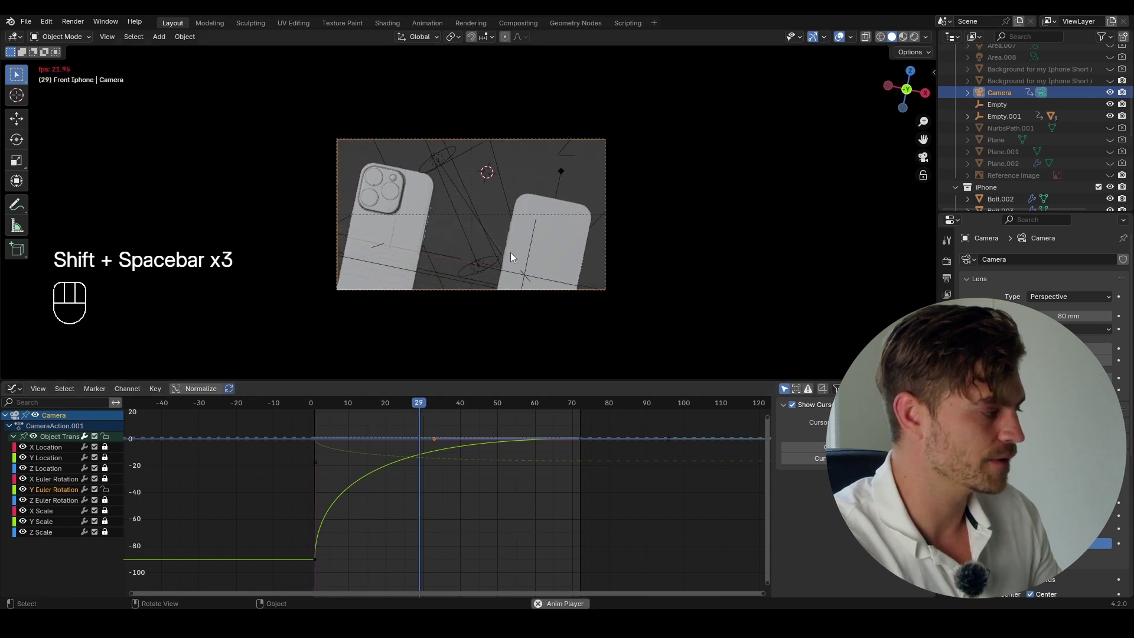
{"action": "key", "text": "shift+space"}
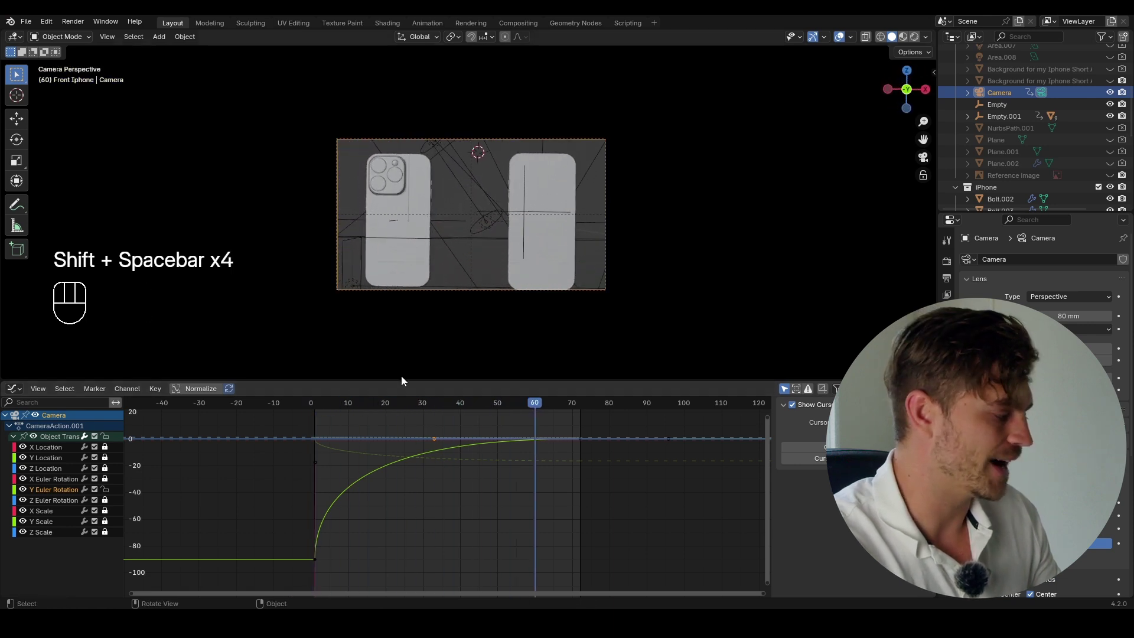
- Unlock and frame the Z Location curve, then pull frame 1's right handle straight down to about 0.3 and frame 72's left handle to about frame 27
{"action": "left_click", "coordinate": [57, 469]}
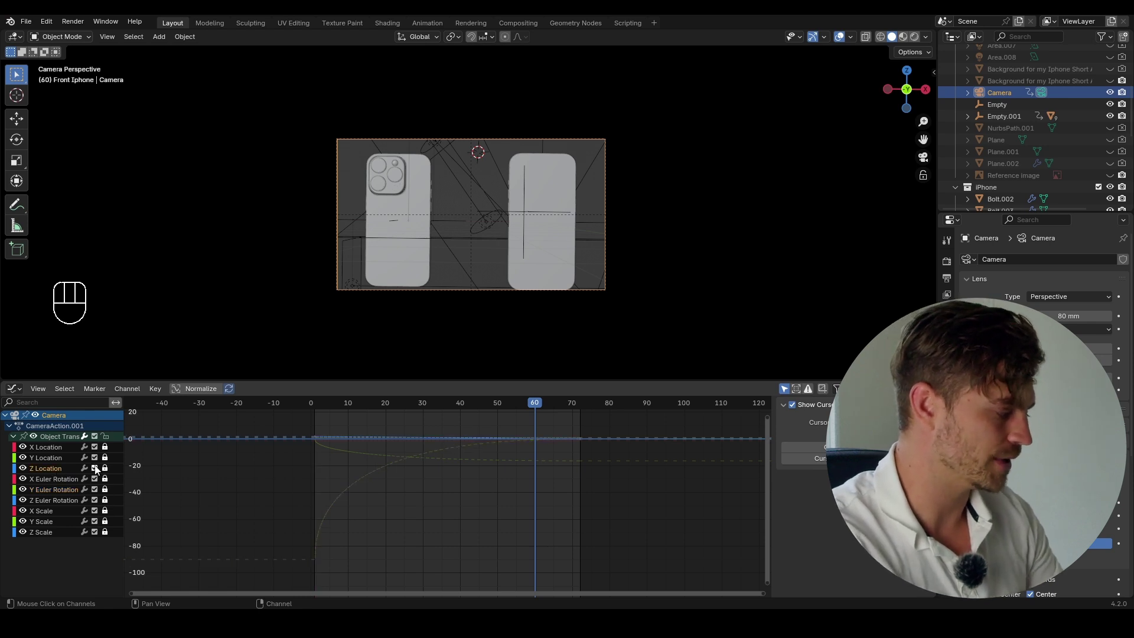
{"action": "key", "text": "a"}
{"action": "key", "text": "KP_Decimal"}
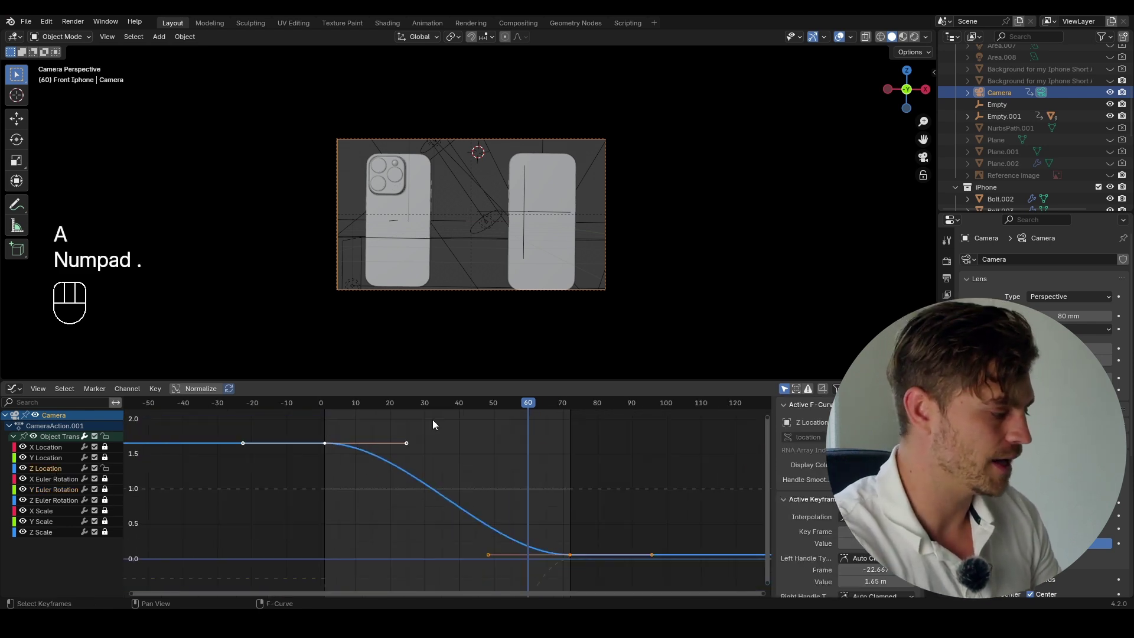
{"action": "left_click", "coordinate": [396, 466]}
{"action": "key", "text": "g"}
{"action": "left_click", "coordinate": [322, 444]}
- Play the animation from frame 1 to review the camera's eased Z motion, and scrub to frame 23
{"action": "key", "text": "shift+Left"}
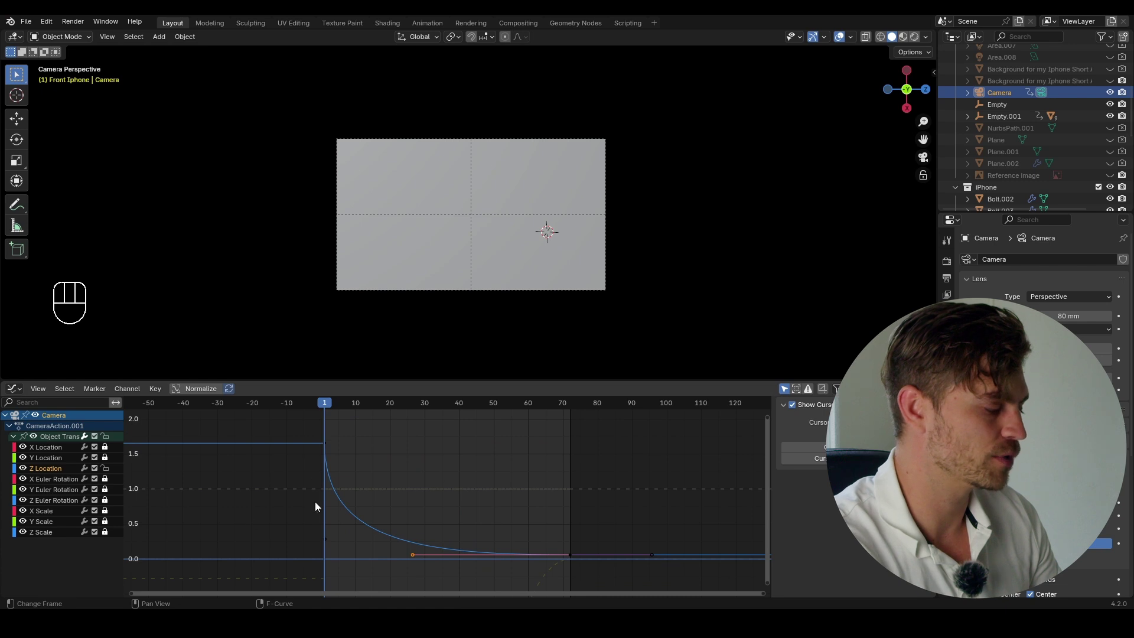
{"action": "key", "text": "shift+space"}
{"action": "key", "text": "shift+space"}
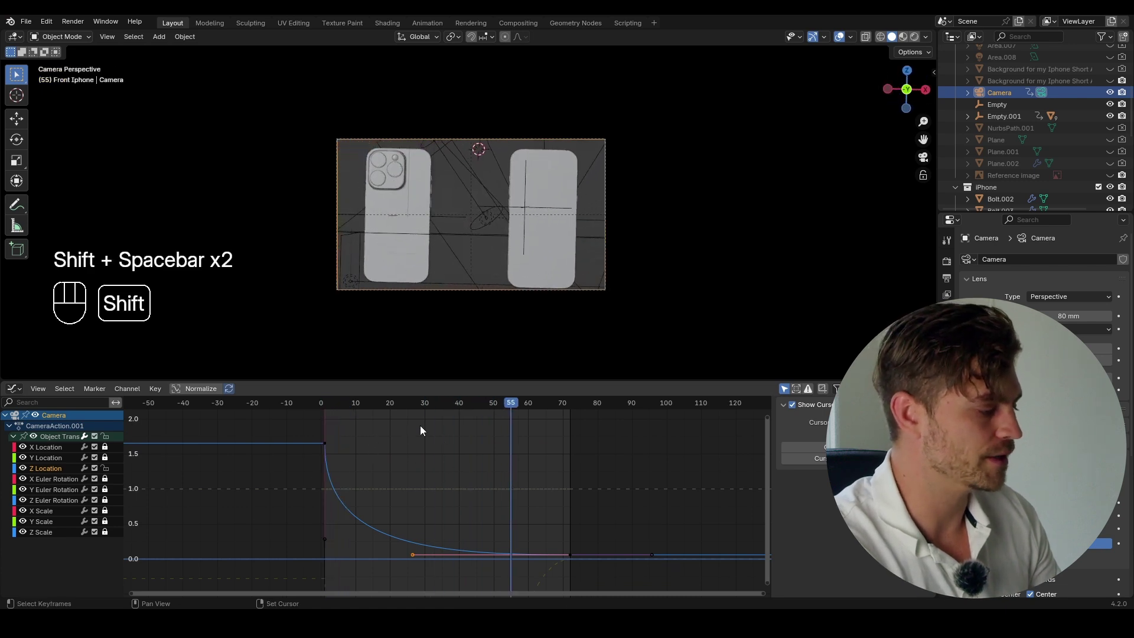
{"action": "left_click_drag", "start_coordinate": [420, 403], "coordinate": [400, 403]}
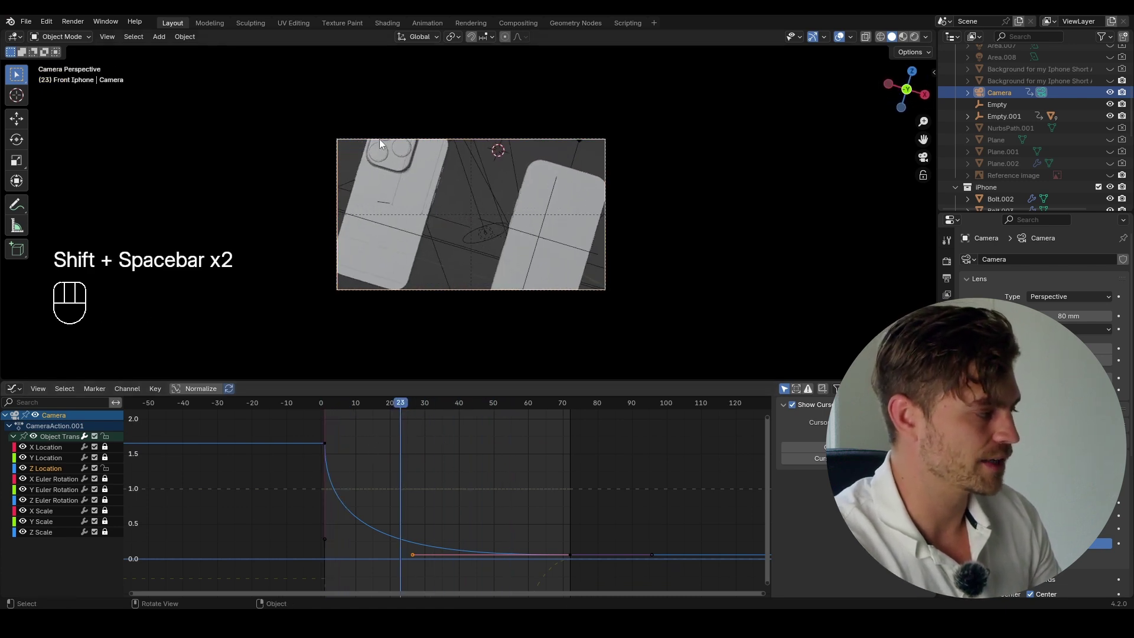
- Lock Z Location, unlock and frame Y Location, and slide frame 72's left handle 16 frames earlier along X
{"action": "left_click", "coordinate": [105, 469]}
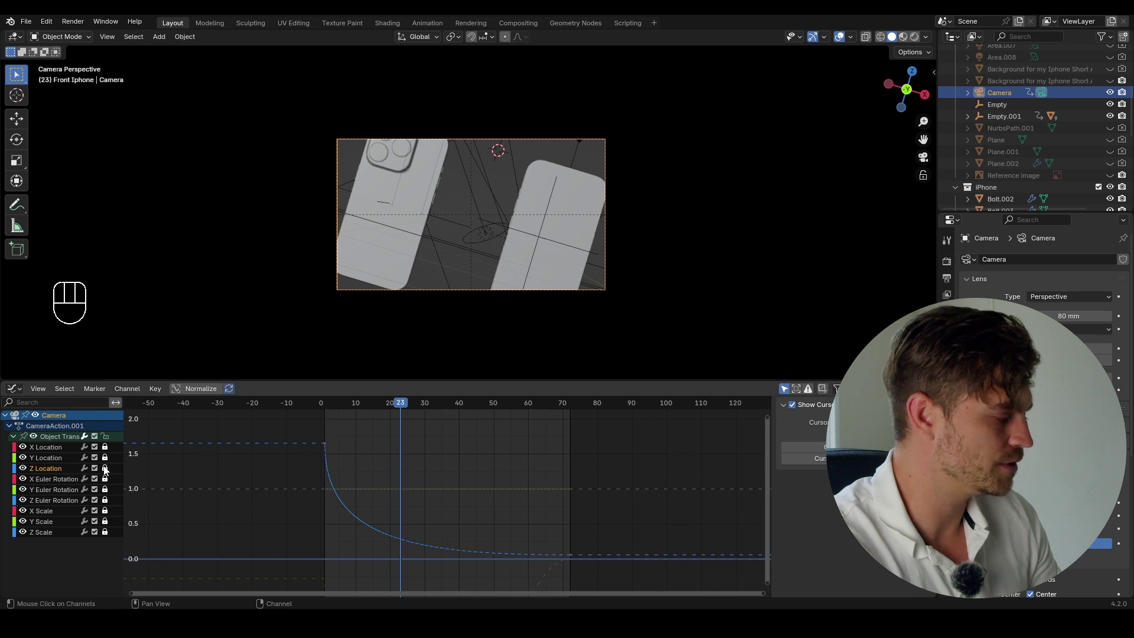
{"action": "left_click", "coordinate": [69, 459]}
{"action": "key", "text": "a"}
{"action": "key", "text": "KP_Decimal"}
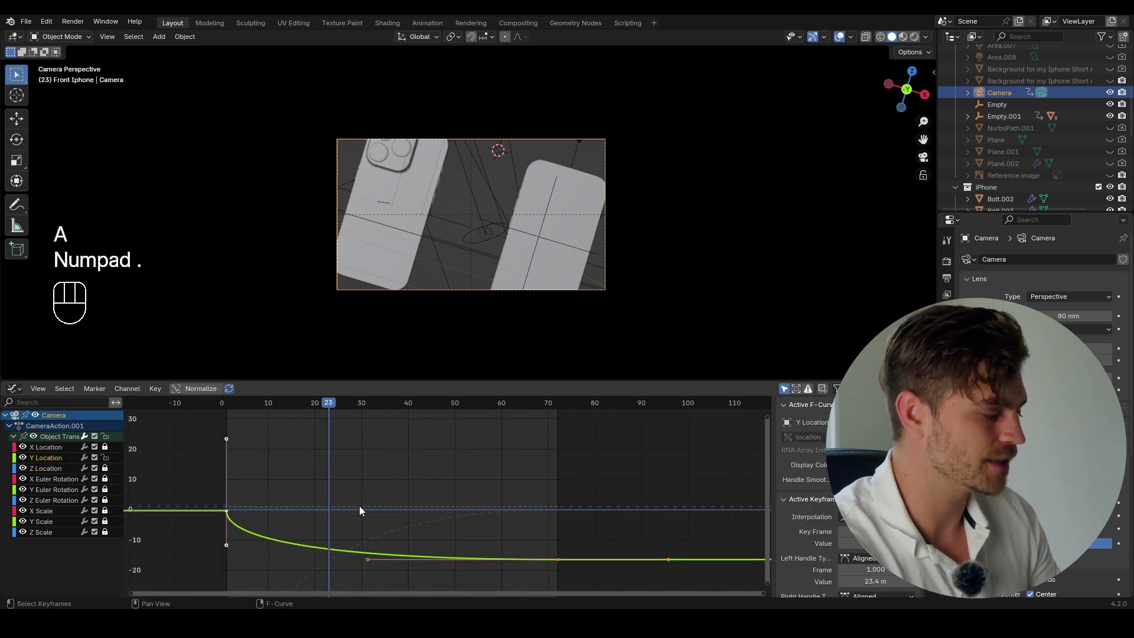
{"action": "key", "text": "g"}
{"action": "key", "text": "x"}
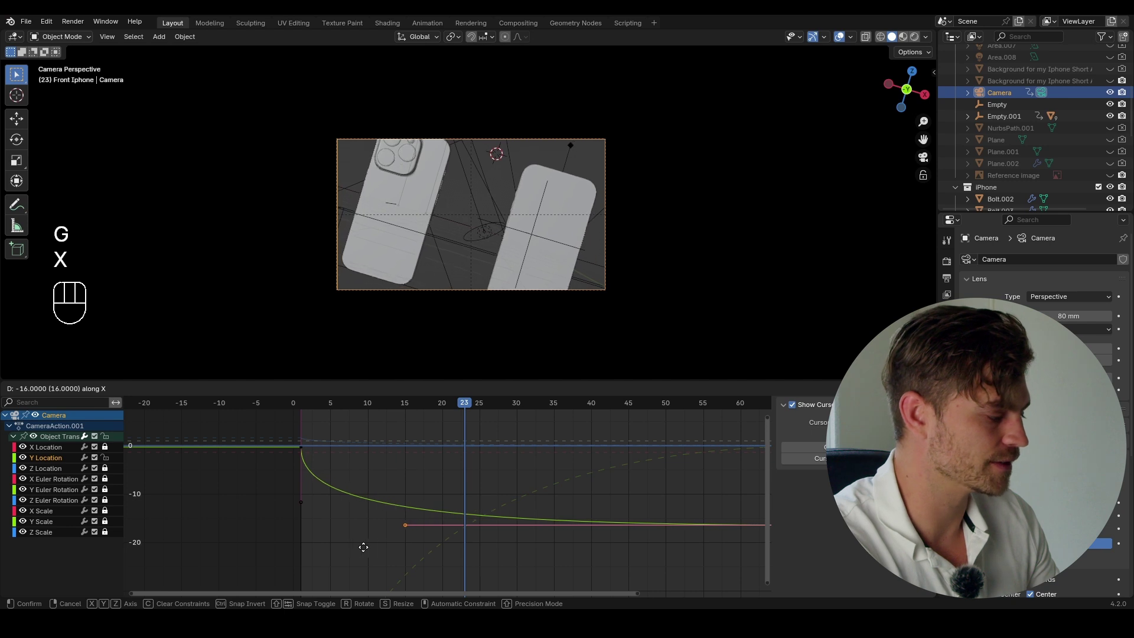
{"action": "left_click", "coordinate": [363, 547]}
- On the Y Euler Rotation curve, raise frame 1's right handle straight up by about 18 units
{"action": "key", "text": "a"}
{"action": "key", "text": "KP_Decimal"}
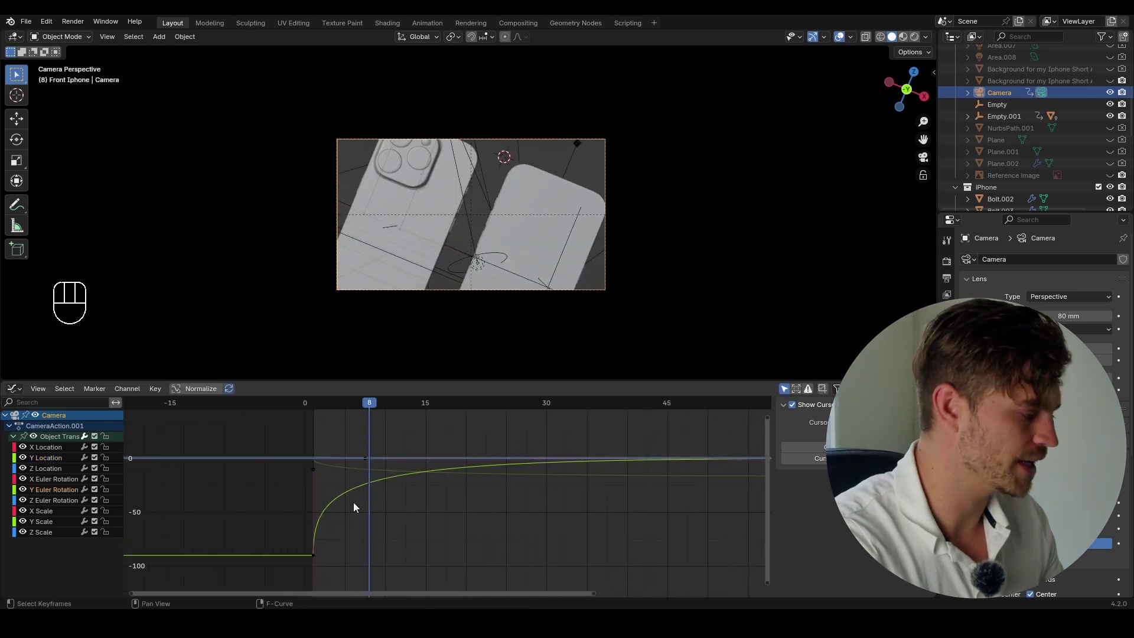
{"action": "scroll", "coordinate": [354, 506], "scroll_direction": "up", "scroll_amount": 2}
{"action": "left_click", "coordinate": [277, 461]}
{"action": "key", "text": "g"}
{"action": "key", "text": "z"}
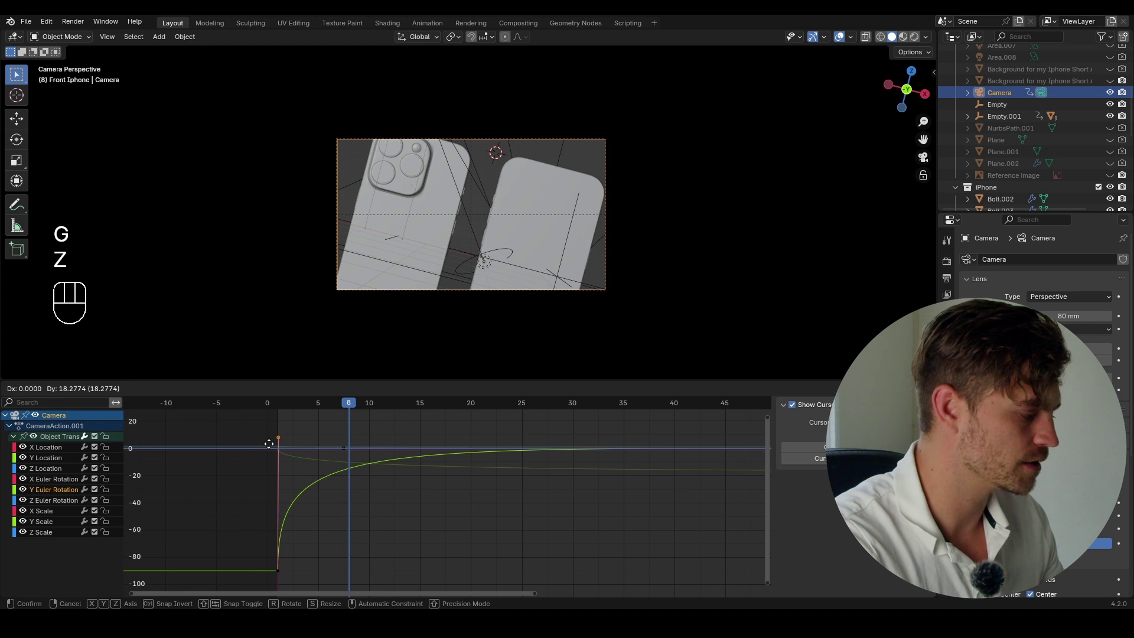
{"action": "left_click", "coordinate": [269, 445]}
- Play the animation from frame 1 to review the faster camera start, and save the file
{"action": "left_click", "coordinate": [278, 403]}
{"action": "key", "text": "shift+space"}
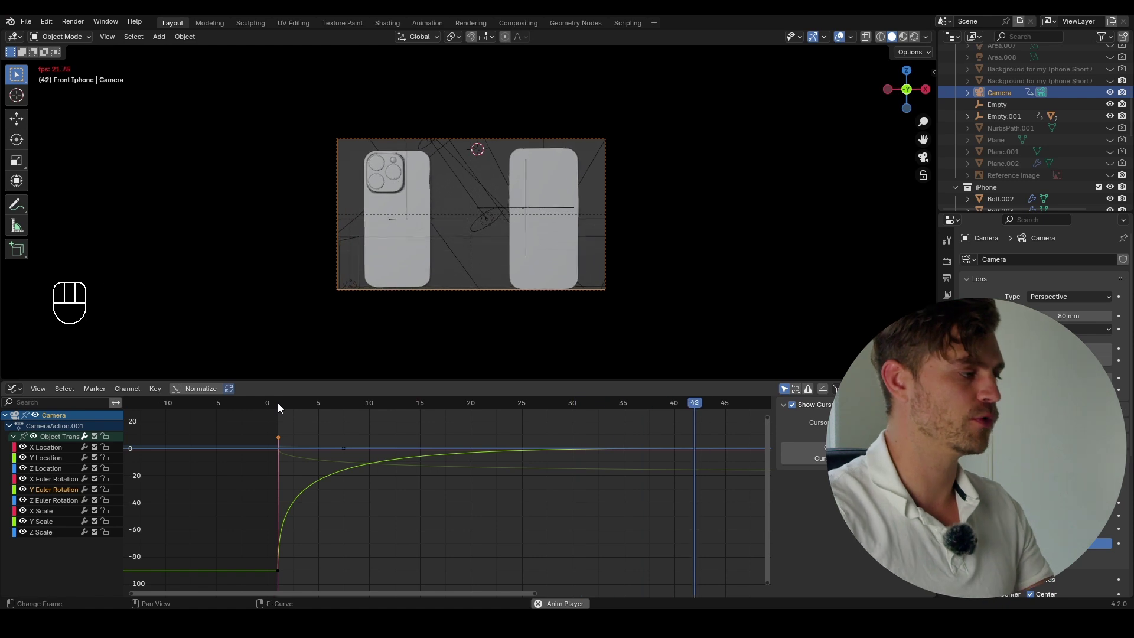
{"action": "key", "text": "shift+space"}
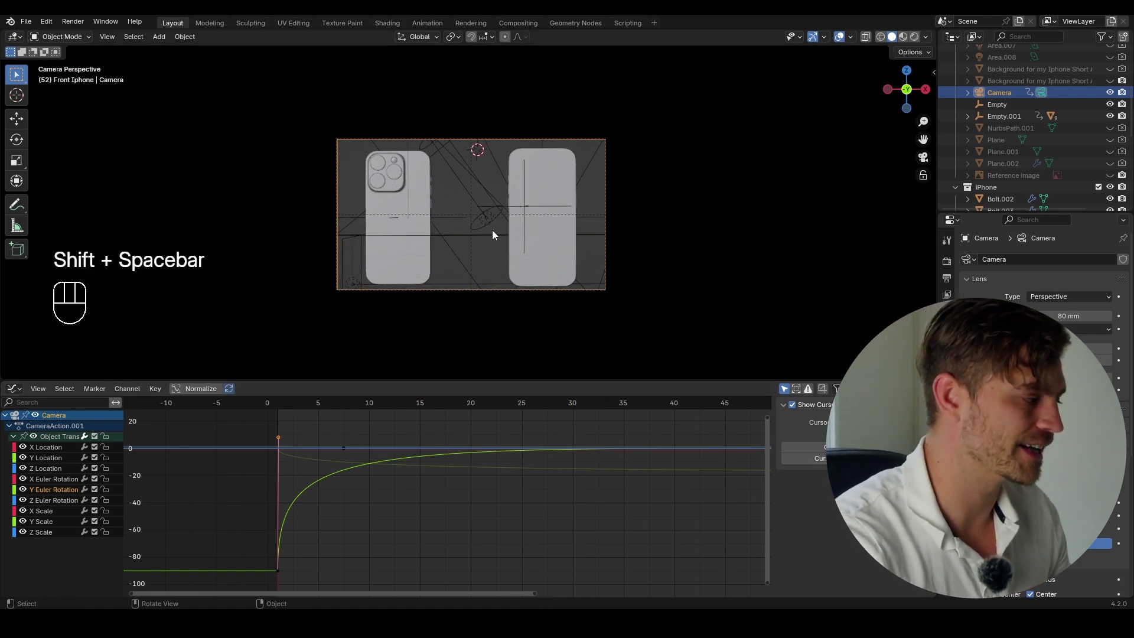
{"action": "key", "text": "ctrl+s"}
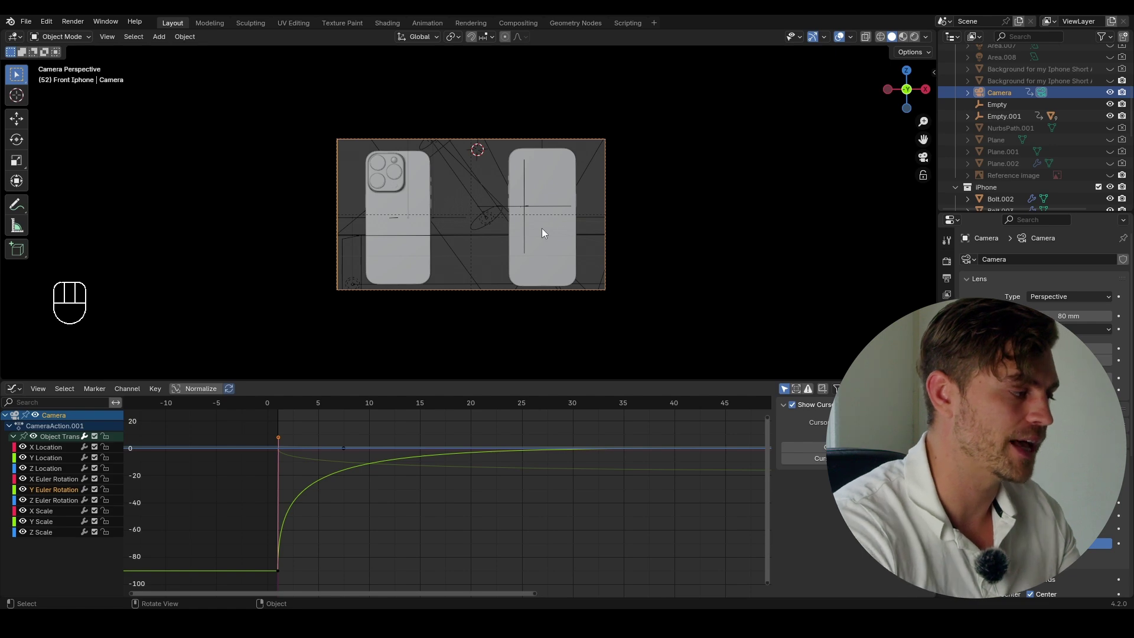
- Leave the camera view, select the empty of the iPhone with the visible camera lenses, and expand its Delta Transform settings
{"action": "middle_click_drag", "start_coordinate": [477, 235], "coordinate": [465, 281]}
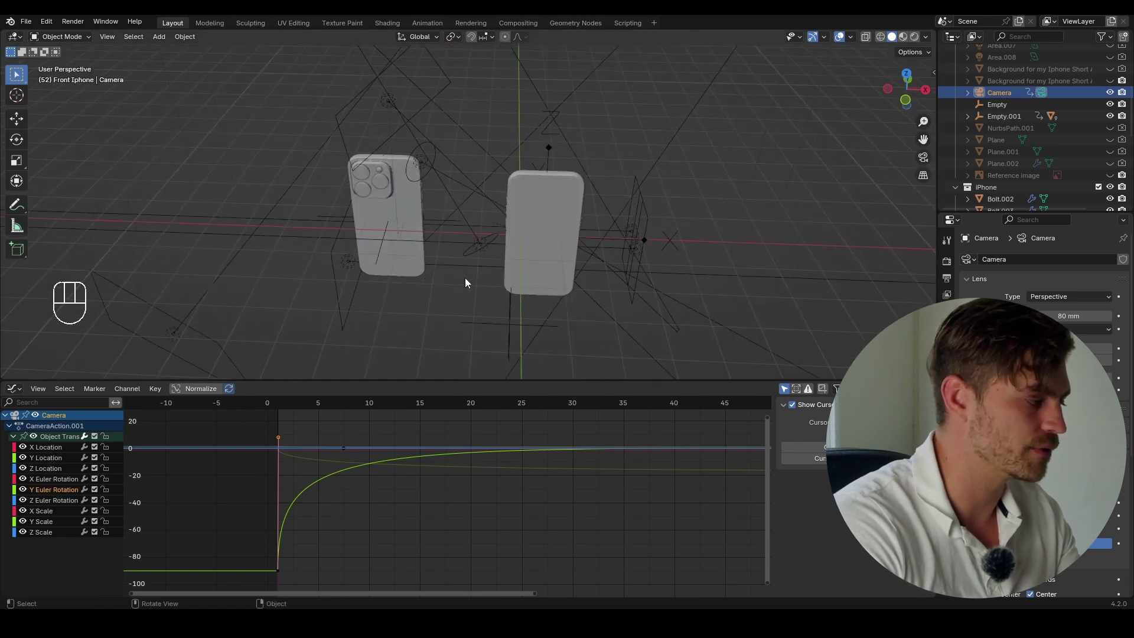
{"action": "left_click", "coordinate": [379, 249]}
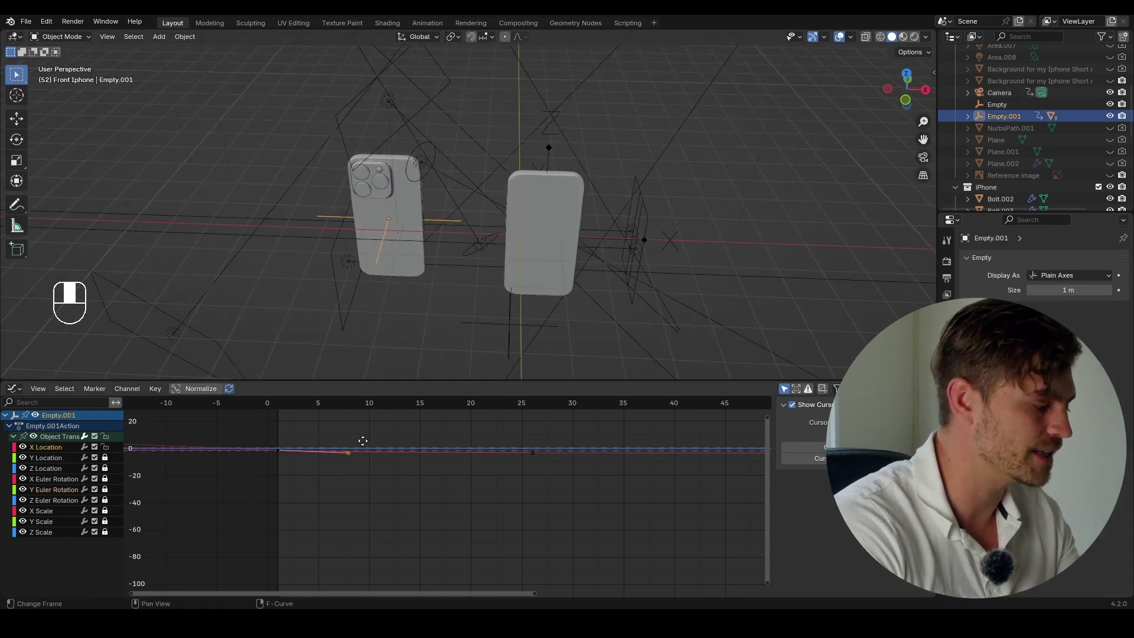
{"action": "middle_click_drag", "start_coordinate": [362, 443], "coordinate": [385, 454]}
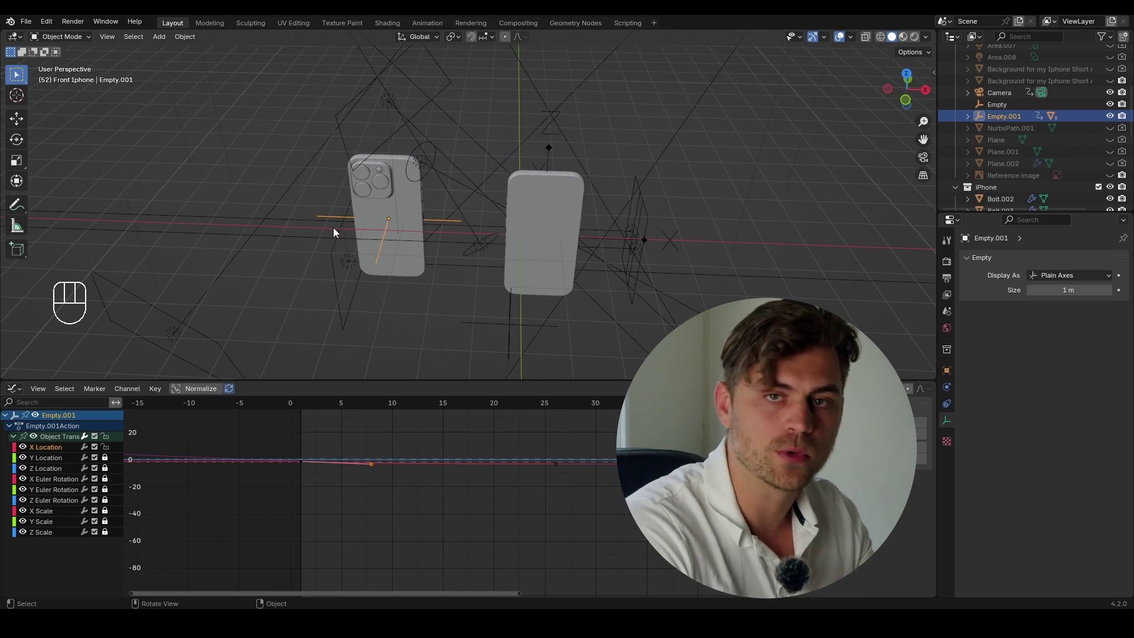
{"action": "left_click", "coordinate": [947, 370]}
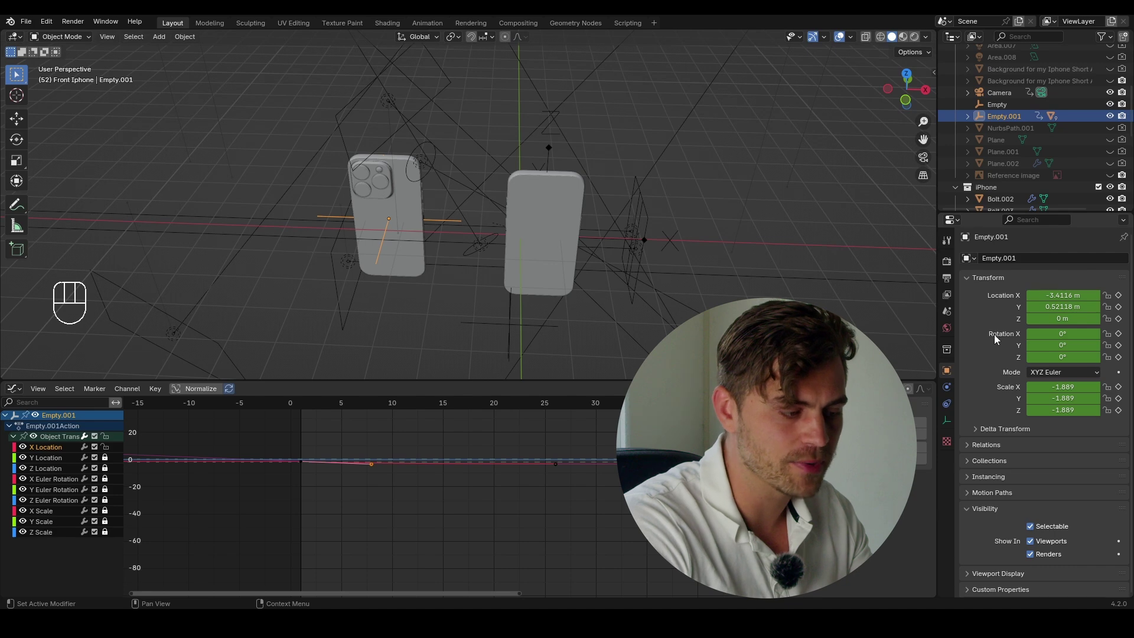
{"action": "left_click", "coordinate": [976, 427]}
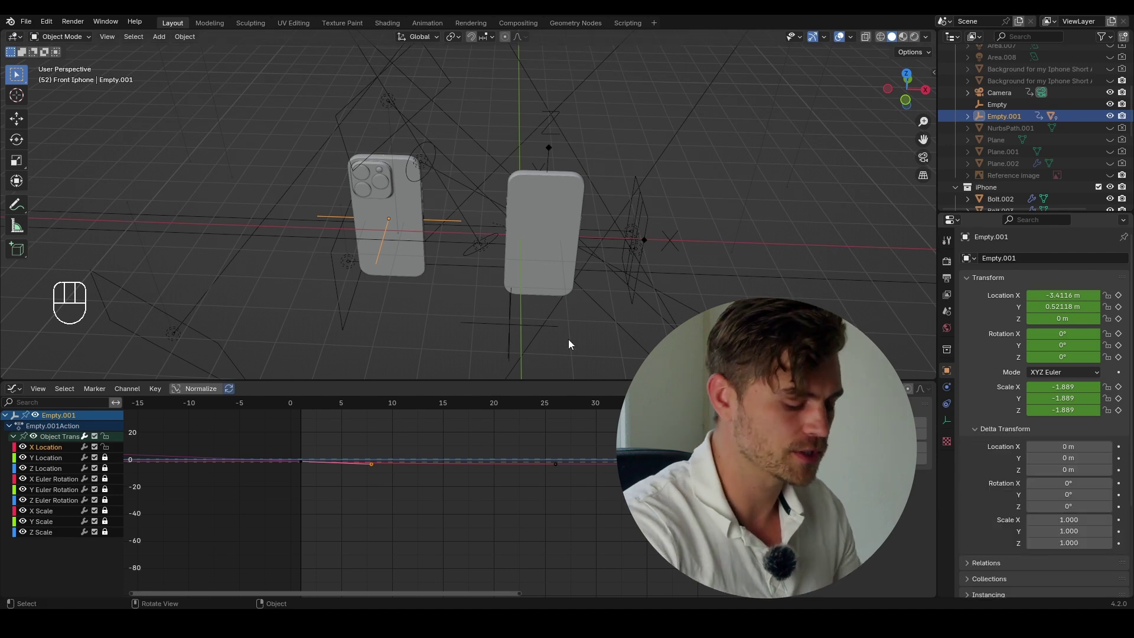
- Return to the camera view and frame the selected empty's whole X Location curve
{"action": "key", "text": "KP_0"}
{"action": "scroll", "coordinate": [526, 266], "scroll_direction": "up", "scroll_amount": 2}
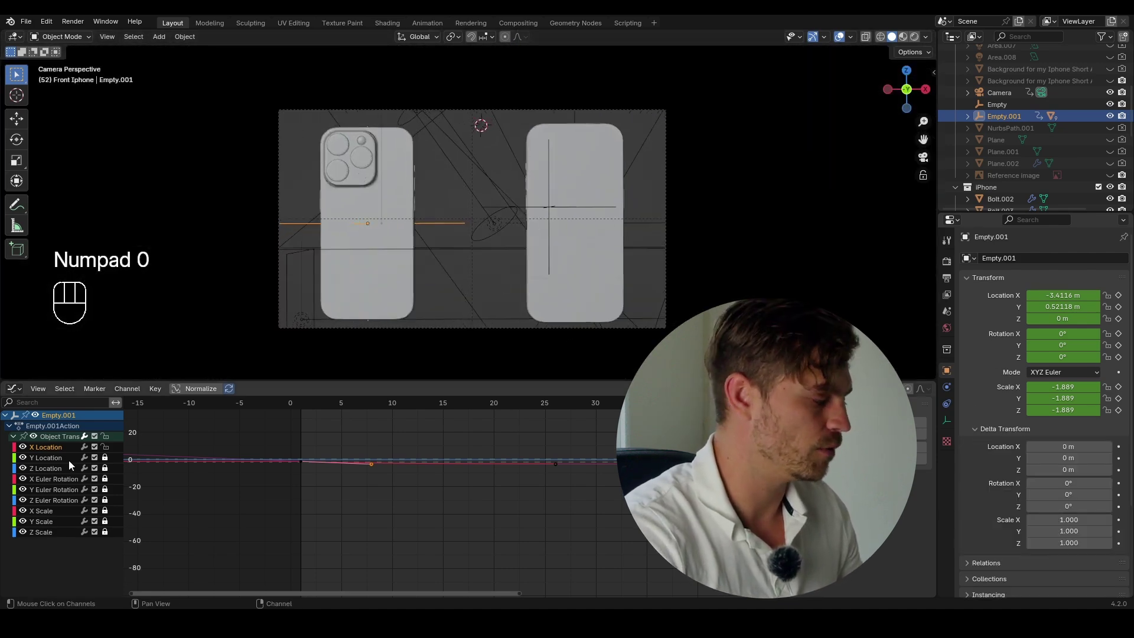
{"action": "key", "text": "a"}
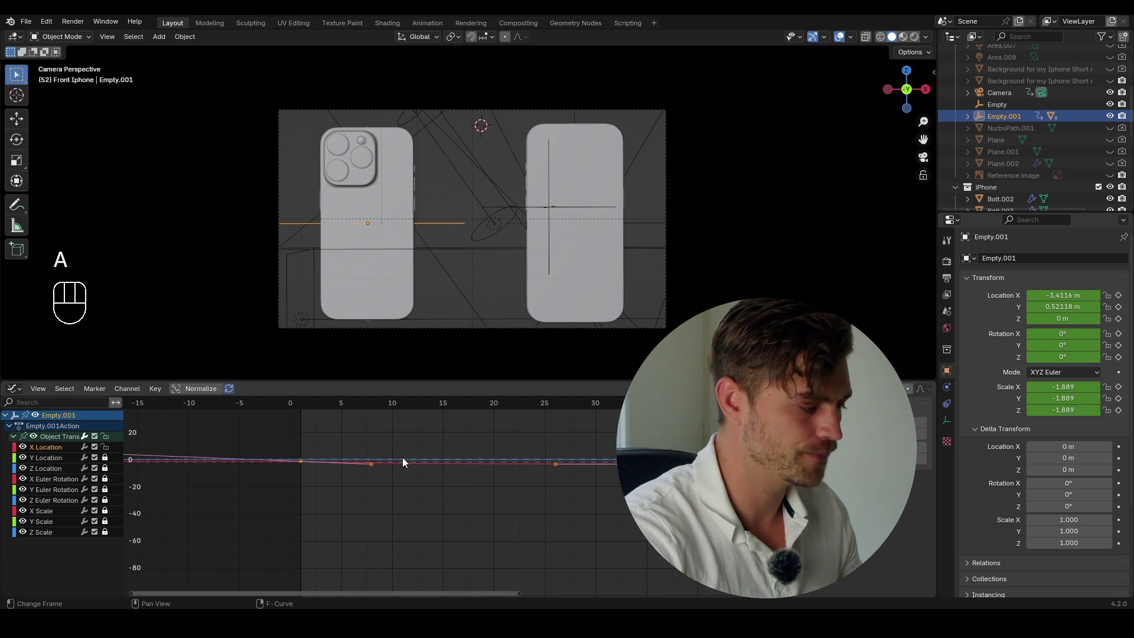
{"action": "key", "text": "KP_Decimal"}
{"action": "middle_click_drag", "start_coordinate": [402, 461], "coordinate": [314, 454]}
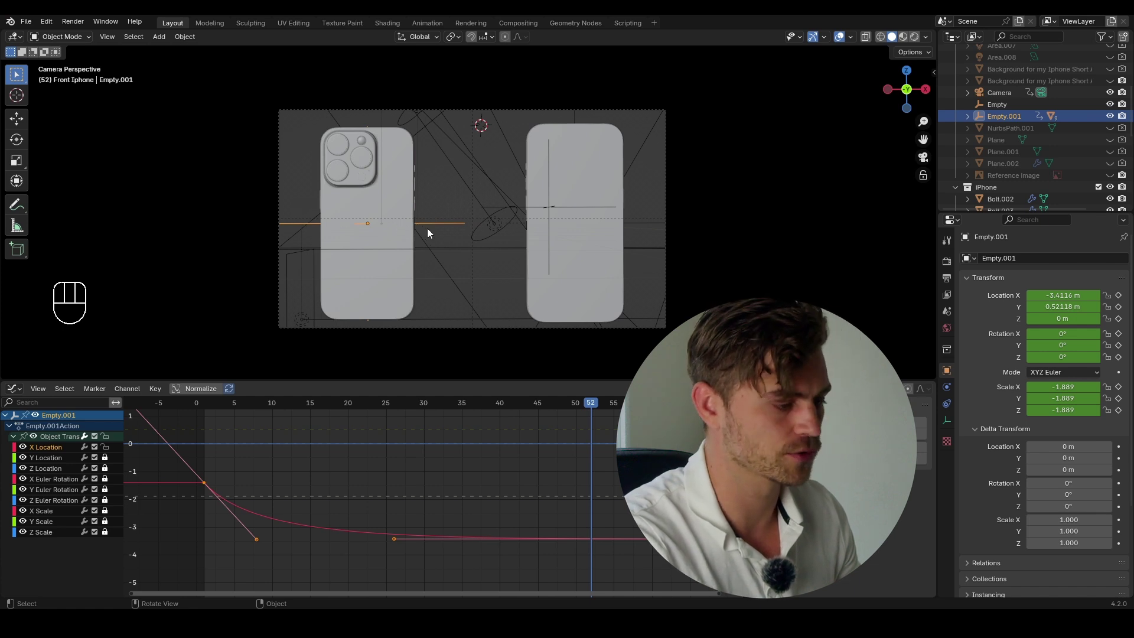
{"action": "scroll", "coordinate": [1008, 415], "scroll_direction": "down", "scroll_amount": 1}
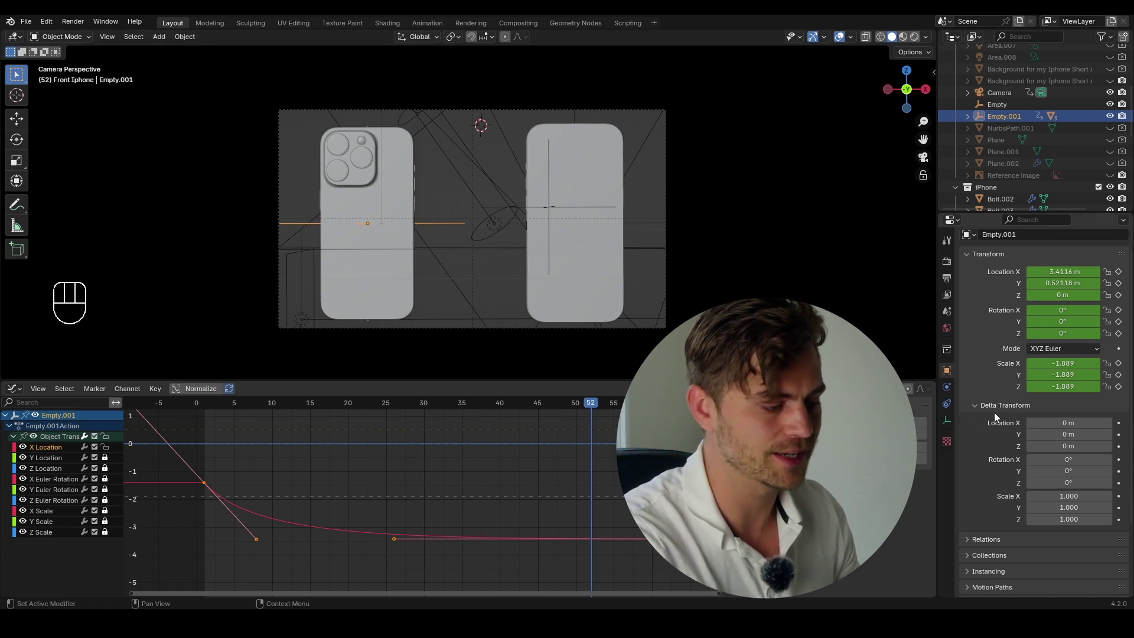
{"action": "scroll", "coordinate": [989, 410], "scroll_direction": "up", "scroll_amount": 1}
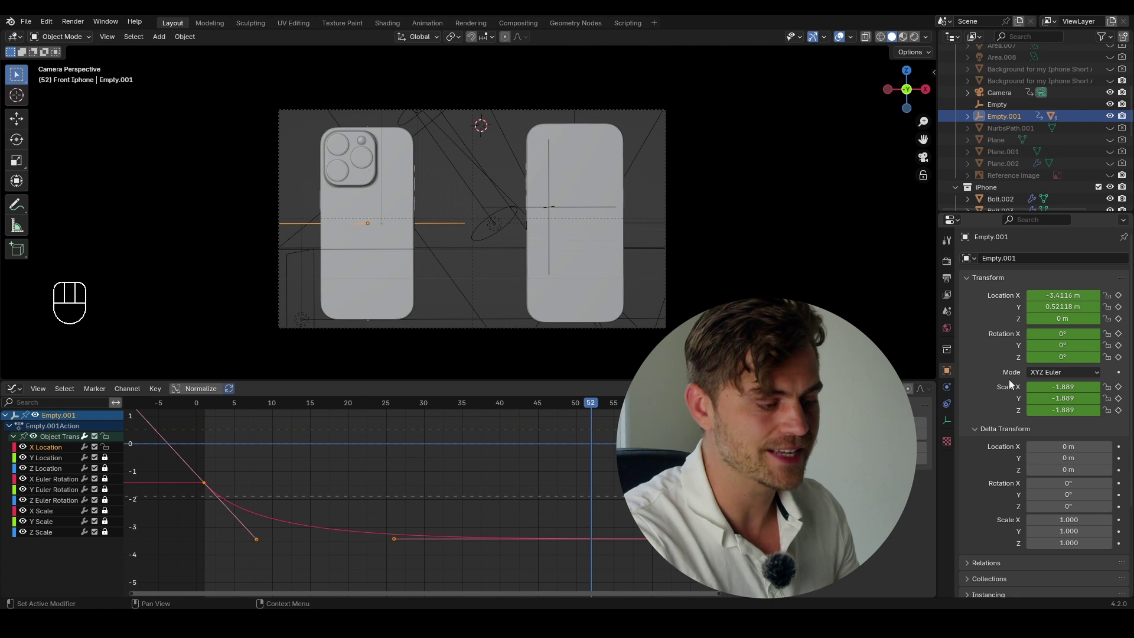
- Set the empty's delta X location to about -0.761 m and replay the animation from frame 1
{"action": "key", "text": "shift"}
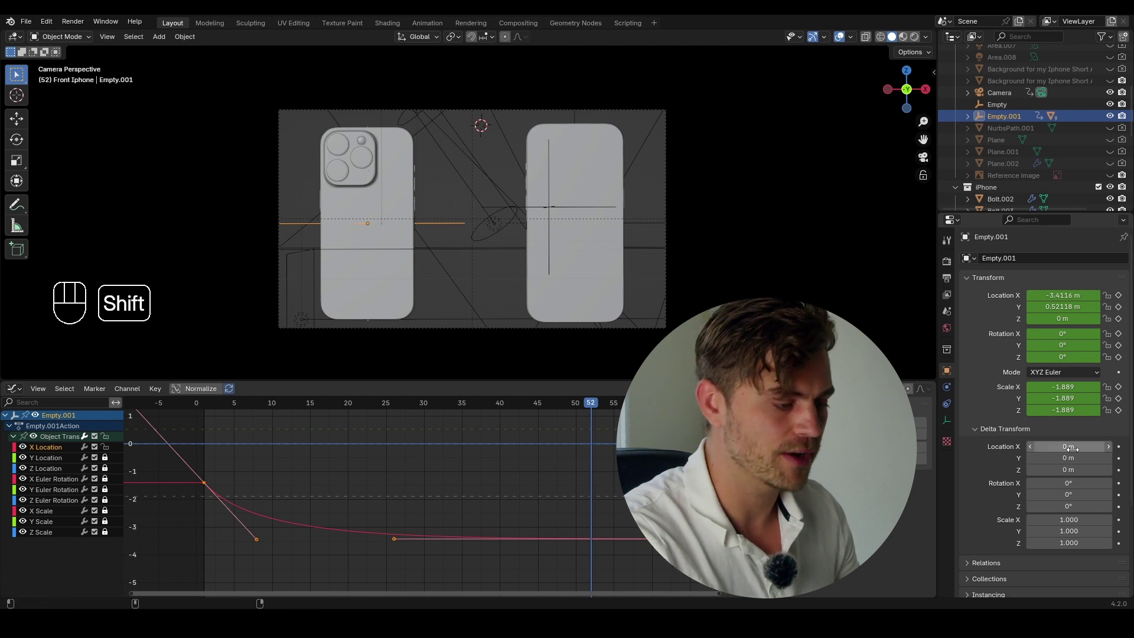
{"action": "left_click_drag", "start_coordinate": [1072, 449], "coordinate": [1010, 449], "text": "shift"}
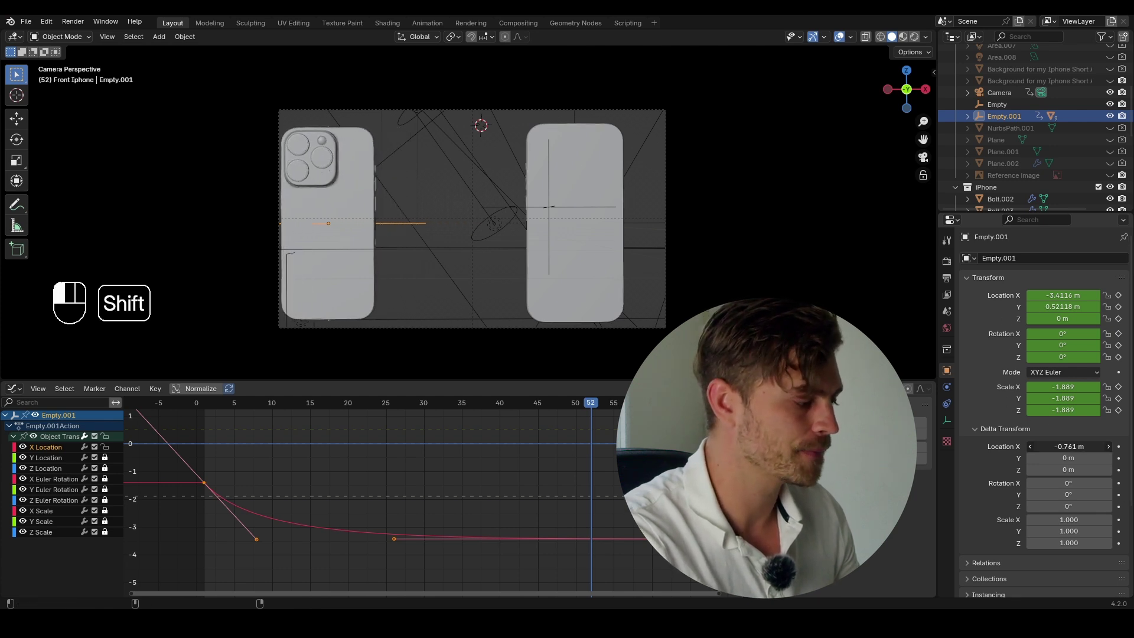
{"action": "left_click", "coordinate": [206, 405]}
{"action": "key", "text": "shift+space"}
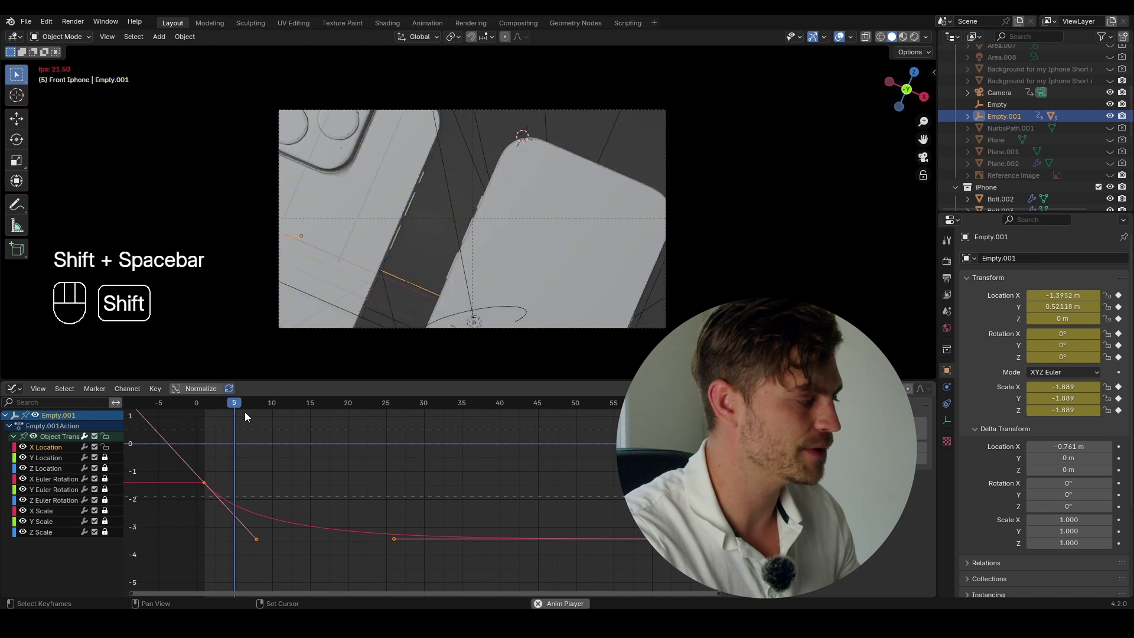
{"action": "key", "text": "shift+space"}
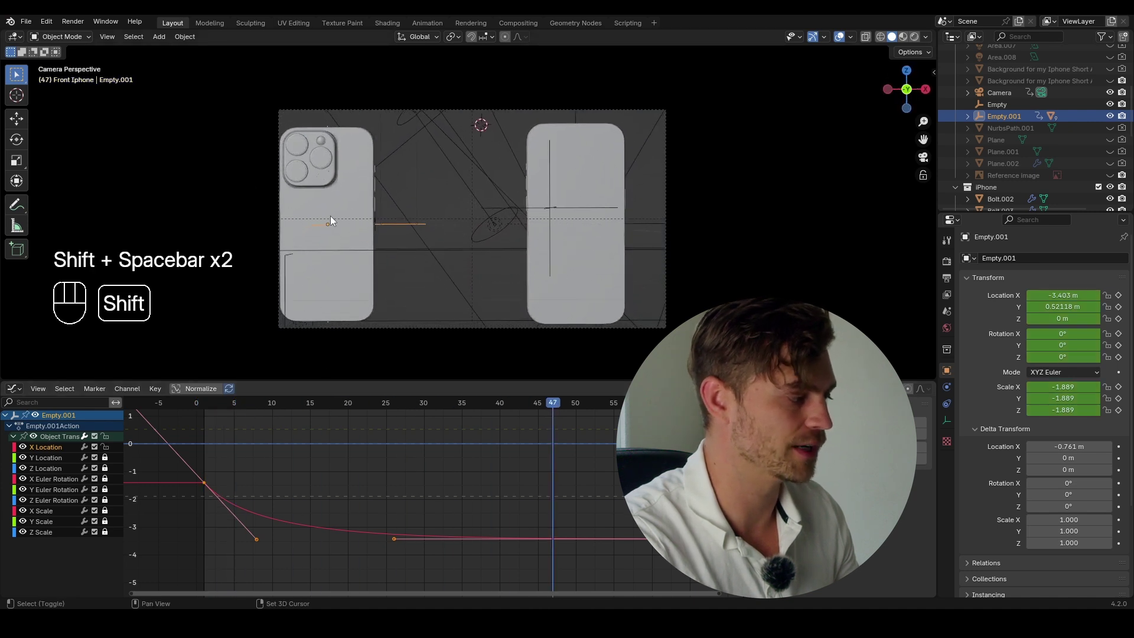
- Try a delta X location of about 0.543 m on the selected empty and play the animation
{"action": "left_click_drag", "start_coordinate": [1030, 446], "coordinate": [1122, 446], "text": "shift"}
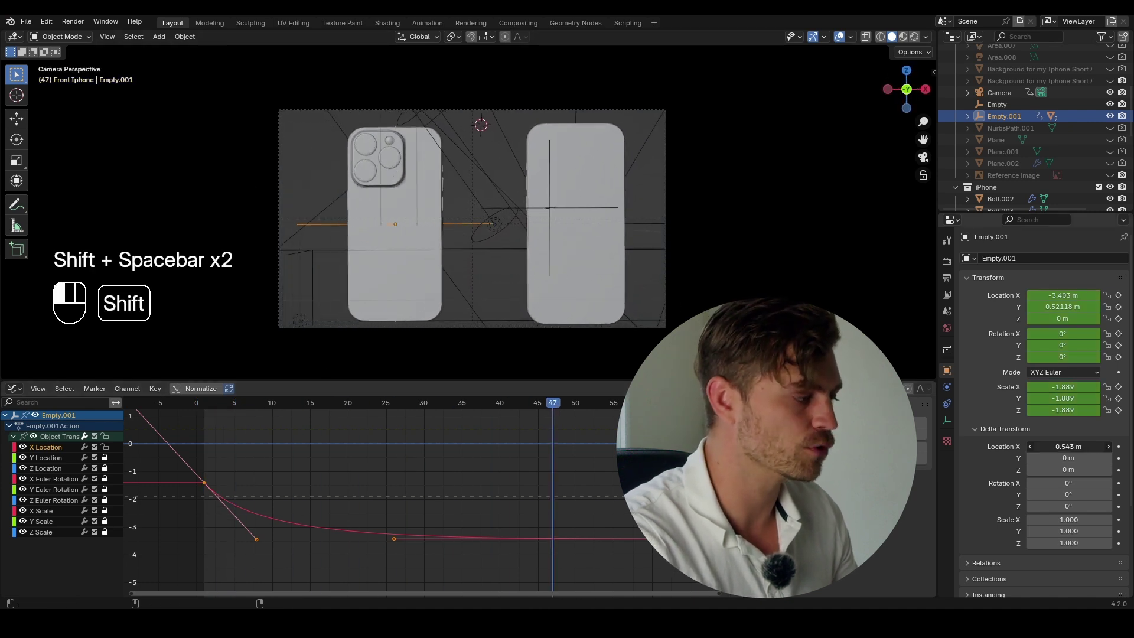
{"action": "key", "text": "shift+space"}
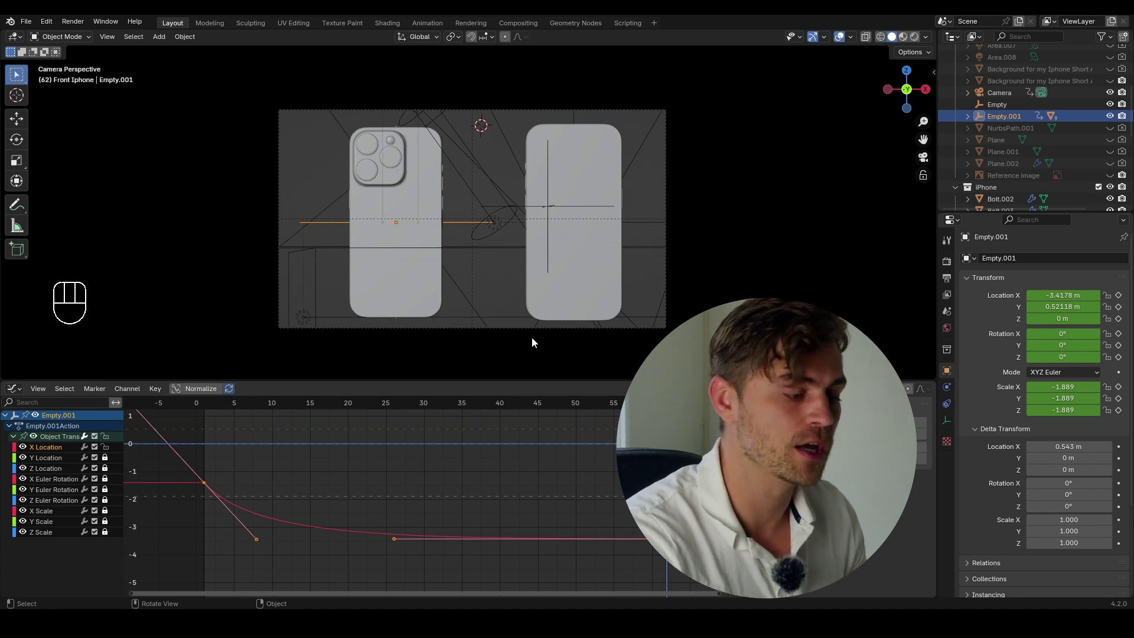
- Set the selected empty's delta X location to 0 m
{"action": "left_click", "coordinate": [1077, 447]}
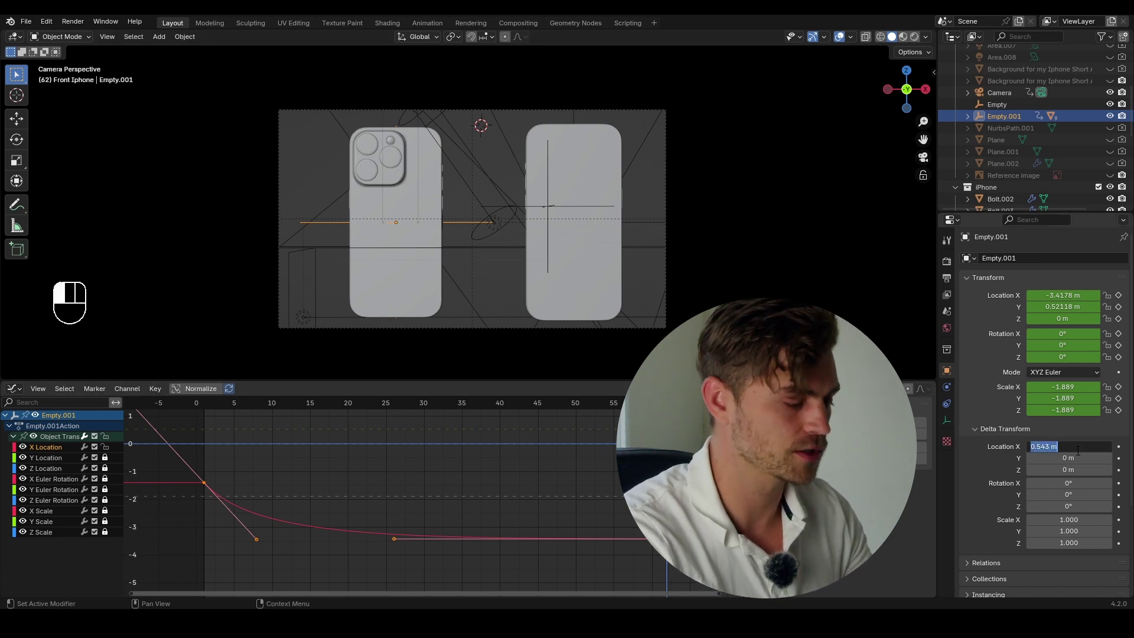
{"action": "type", "text": "0"}
{"action": "key", "text": "Return"}
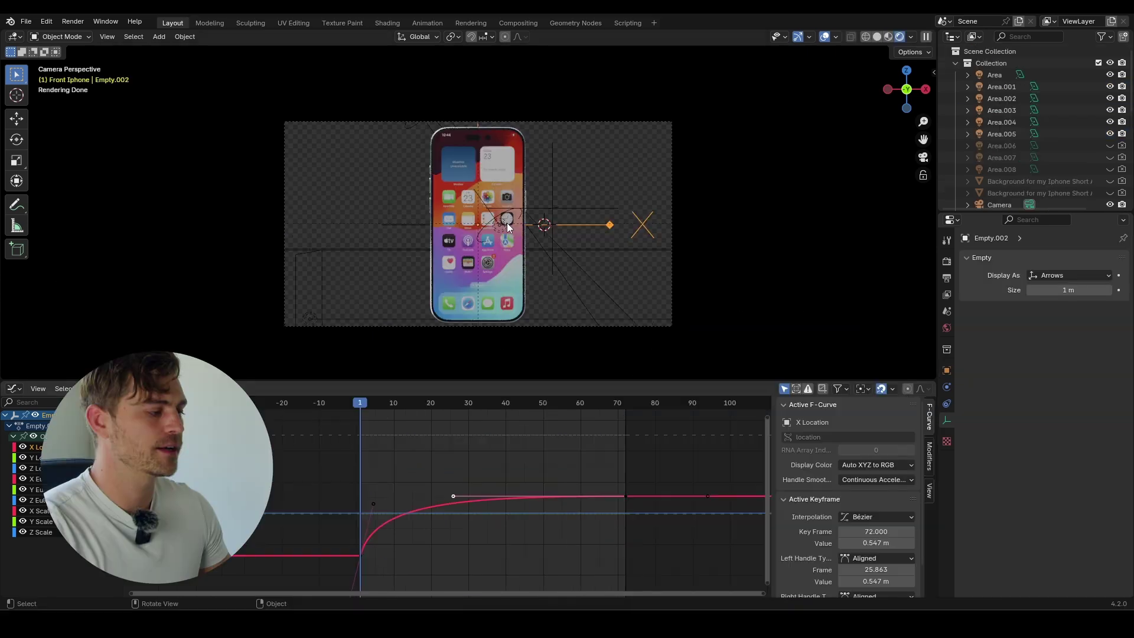
- Save the file and bring up the Film section of the render settings with its Transparent option
{"action": "key", "text": "ctrl+s"}
{"action": "left_click", "coordinate": [947, 261]}
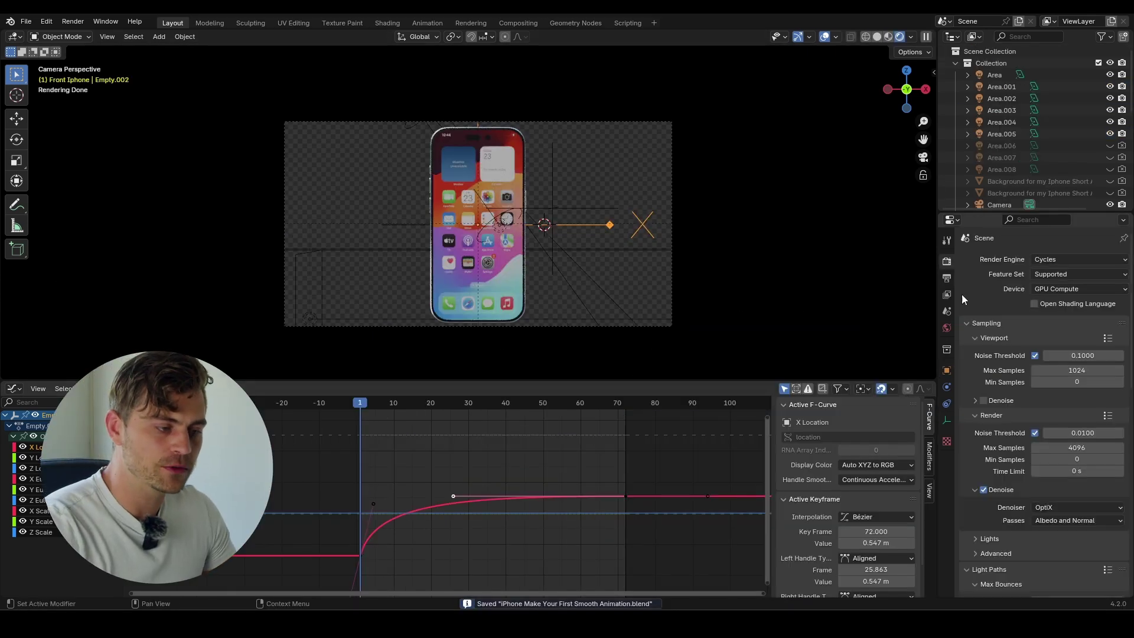
{"action": "scroll", "coordinate": [1023, 390], "scroll_direction": "down", "scroll_amount": 15}
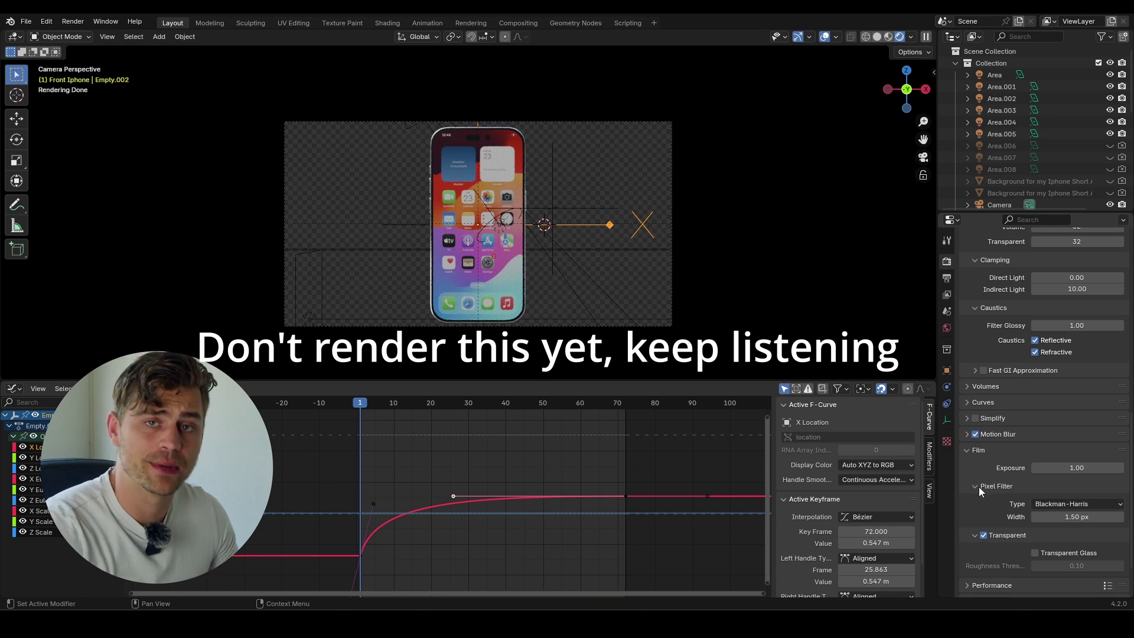
{"action": "scroll", "coordinate": [1015, 517], "scroll_direction": "down", "scroll_amount": 3}
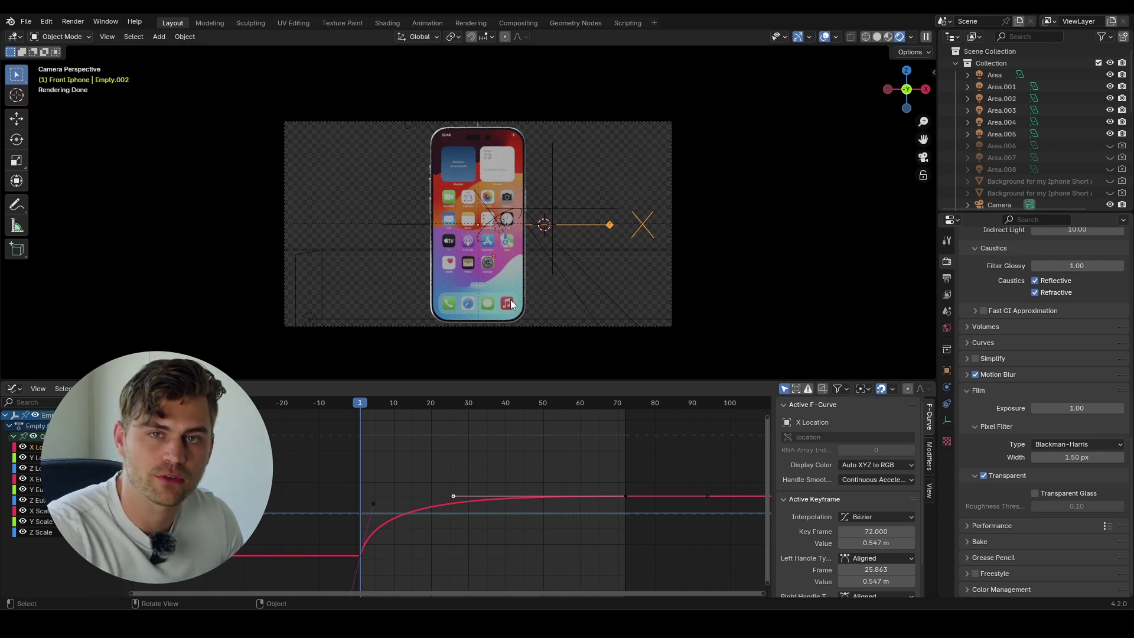
- Add a mesh plane and scale it up until it extends well beyond the phones
{"action": "key", "text": "shift+a"}
{"action": "mouse_move", "coordinate": [491, 160]}
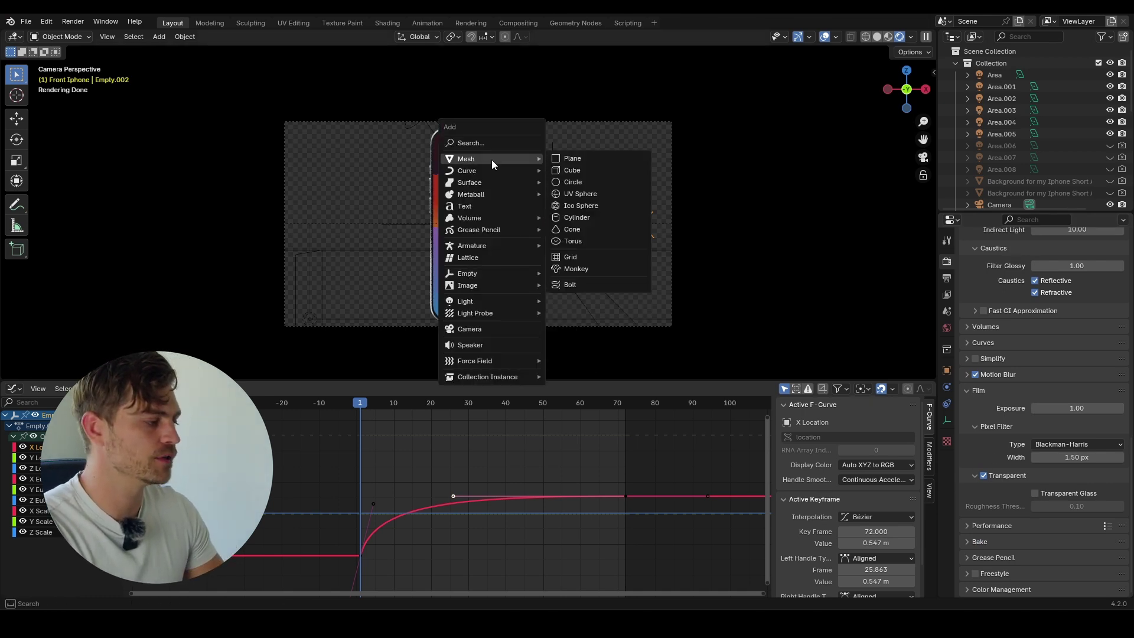
{"action": "left_click", "coordinate": [598, 158]}
{"action": "scroll", "coordinate": [494, 237], "scroll_direction": "down", "scroll_amount": 5}
{"action": "key", "text": "s"}
{"action": "left_click", "coordinate": [647, 253]}
- Rotate the new plane 90° about the X axis so it stands upright
{"action": "mouse_move", "coordinate": [646, 253]}
{"action": "middle_mouse_down"}
{"action": "mouse_move", "coordinate": [646, 277]}
{"action": "mouse_move", "coordinate": [661, 263]}
{"action": "middle_mouse_up"}
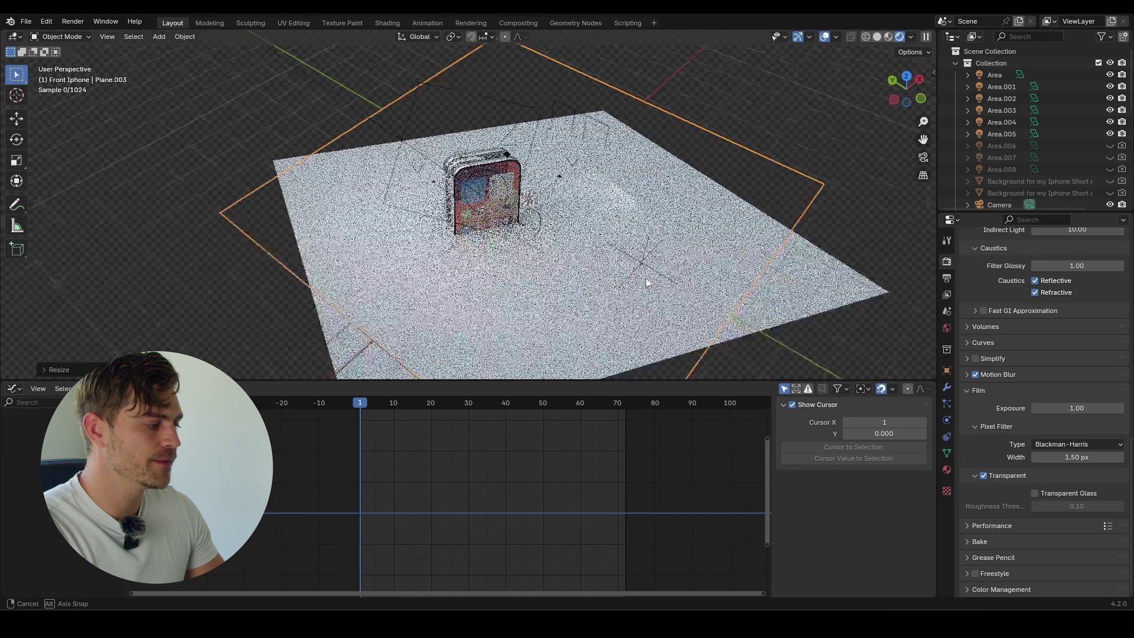
{"action": "type", "text": "rx90"}
{"action": "key", "text": "Return"}
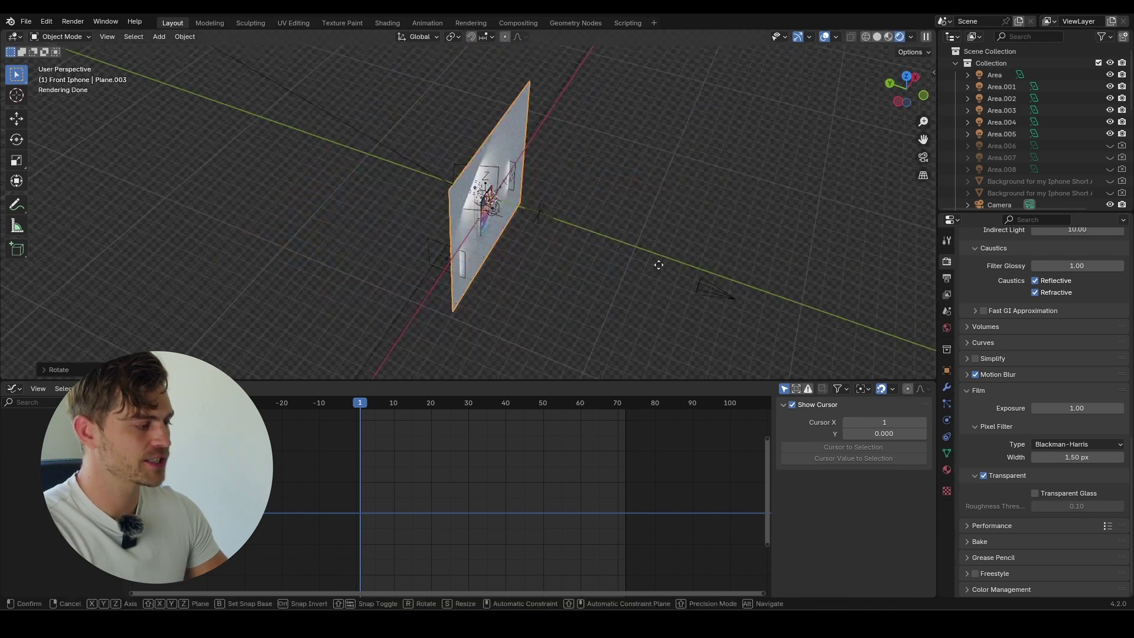
- Move the upright plane along Y behind the phones, then adjust its size and position in camera view to serve as the backdrop
{"action": "key", "text": "g"}
{"action": "key", "text": "y"}
{"action": "key", "text": "s"}
{"action": "left_click", "coordinate": [567, 230]}
{"action": "key", "text": "KP_0"}
{"action": "key", "text": "g"}
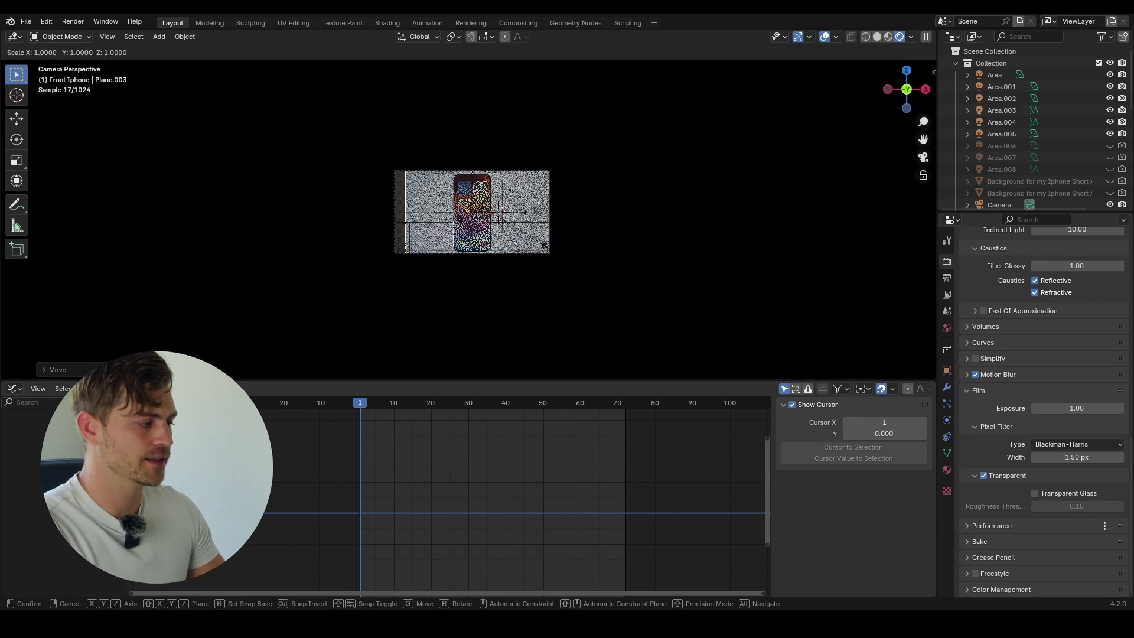
{"action": "left_click", "coordinate": [568, 265]}
- Play the animation up to frame 29 to check the backdrop, and hide the viewport overlays
{"action": "key", "text": "space"}
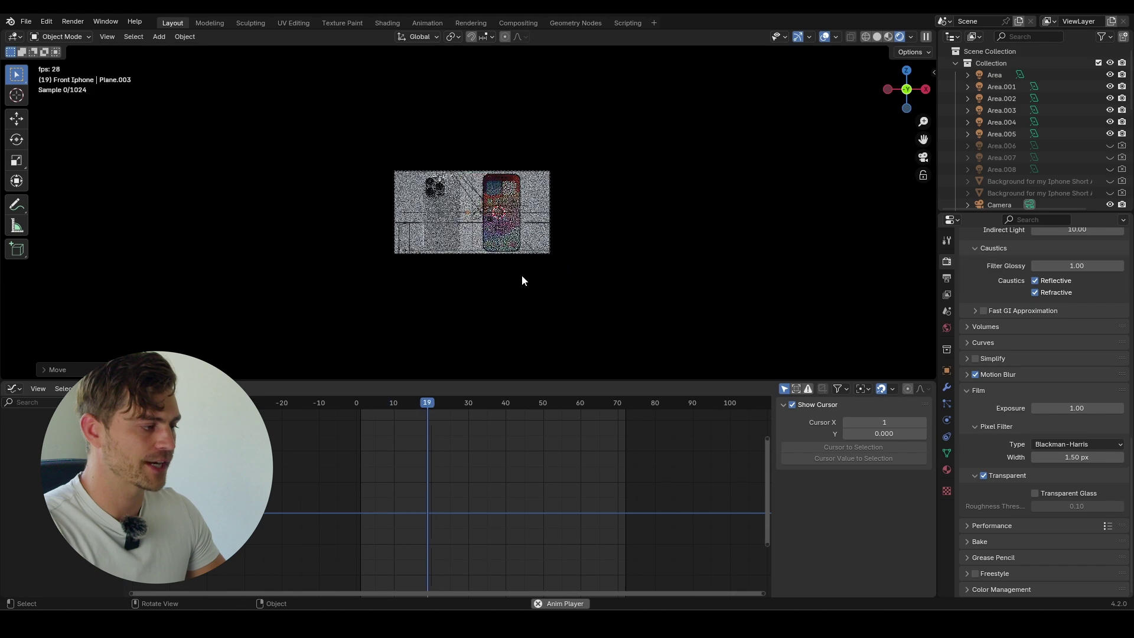
{"action": "scroll", "coordinate": [566, 234], "scroll_direction": "up", "scroll_amount": 4}
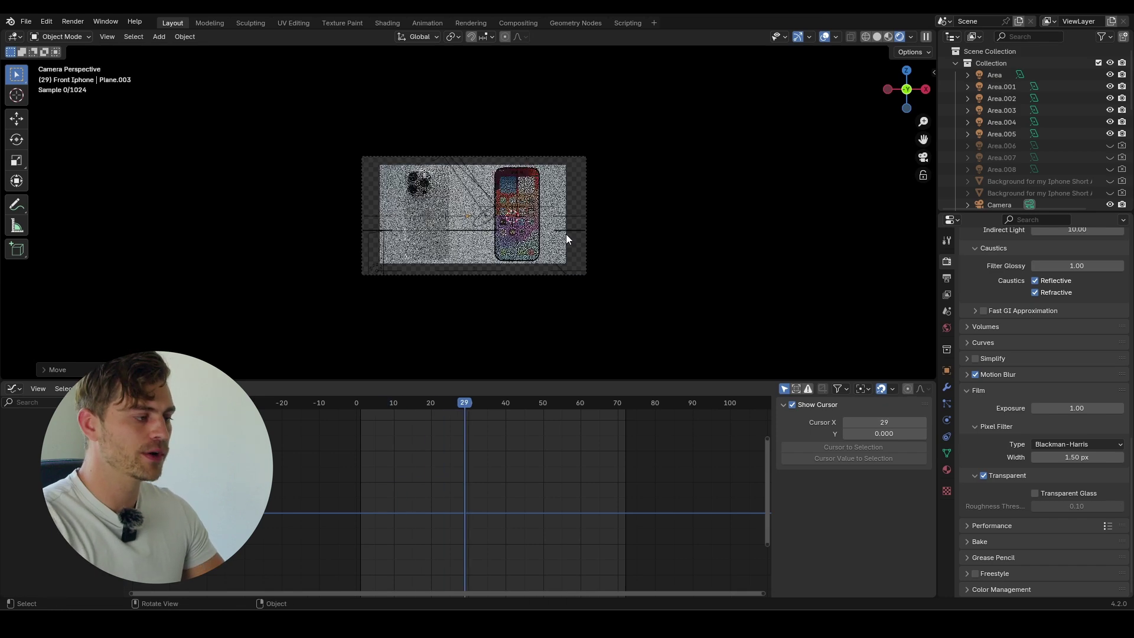
{"action": "left_click", "coordinate": [826, 38]}
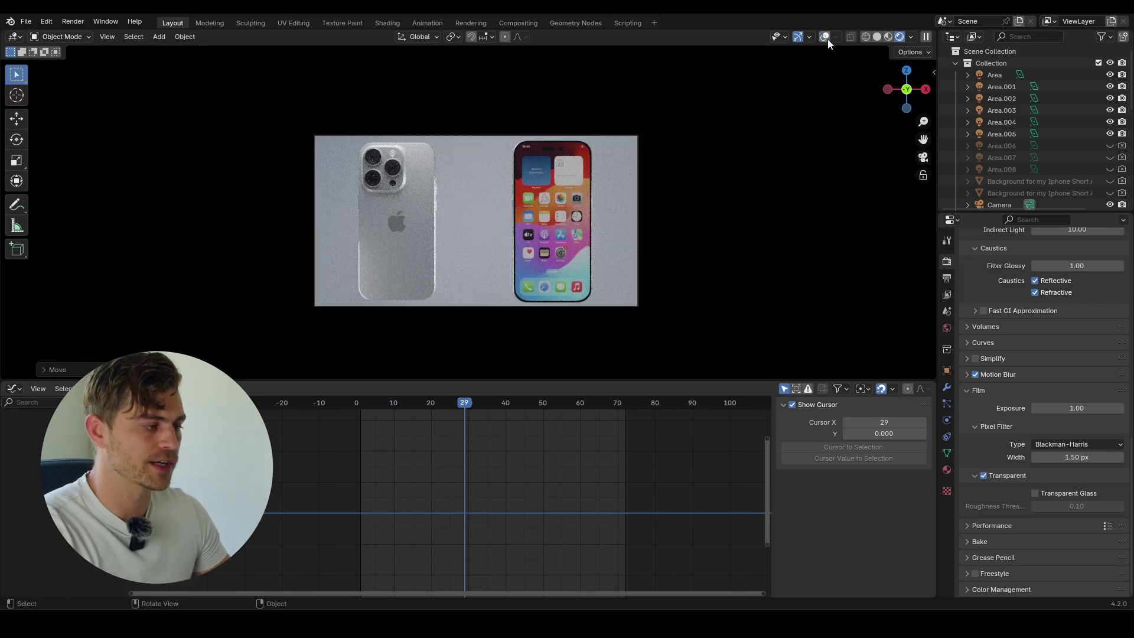